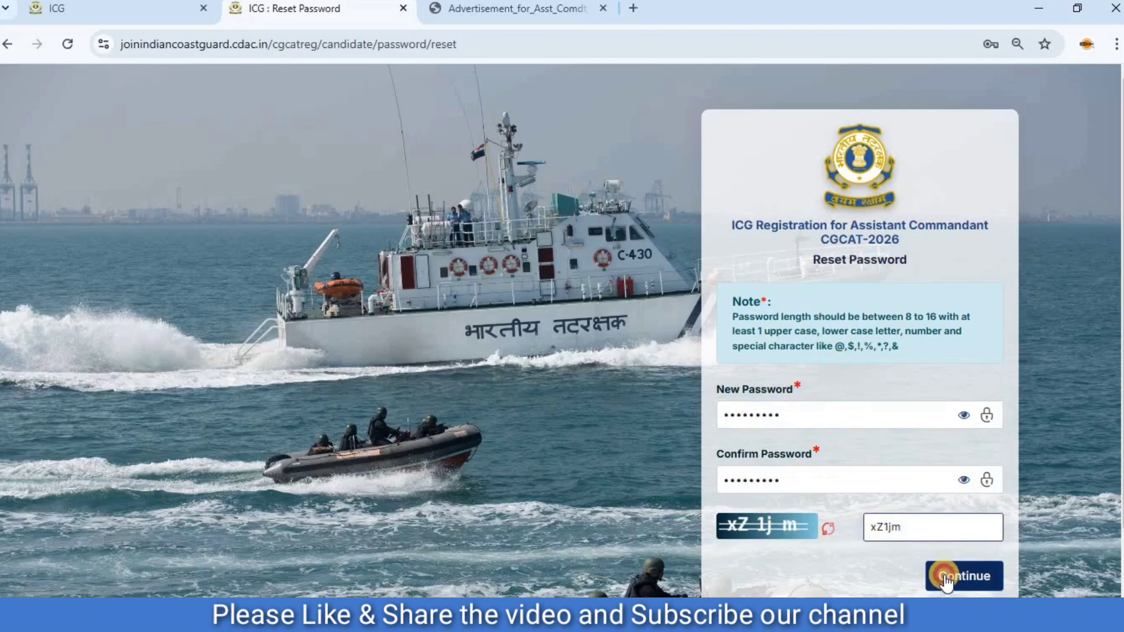
# Submit the password reset form with the new password and acknowledge the confirmation.
pyautogui.click(944, 574)
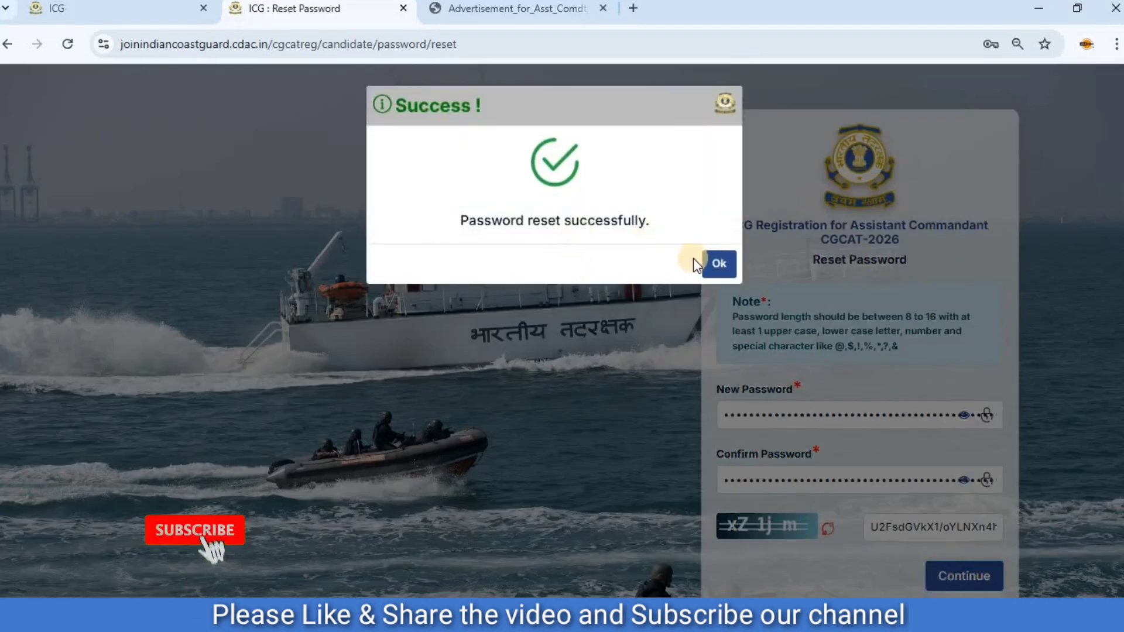
pyautogui.click(717, 264)
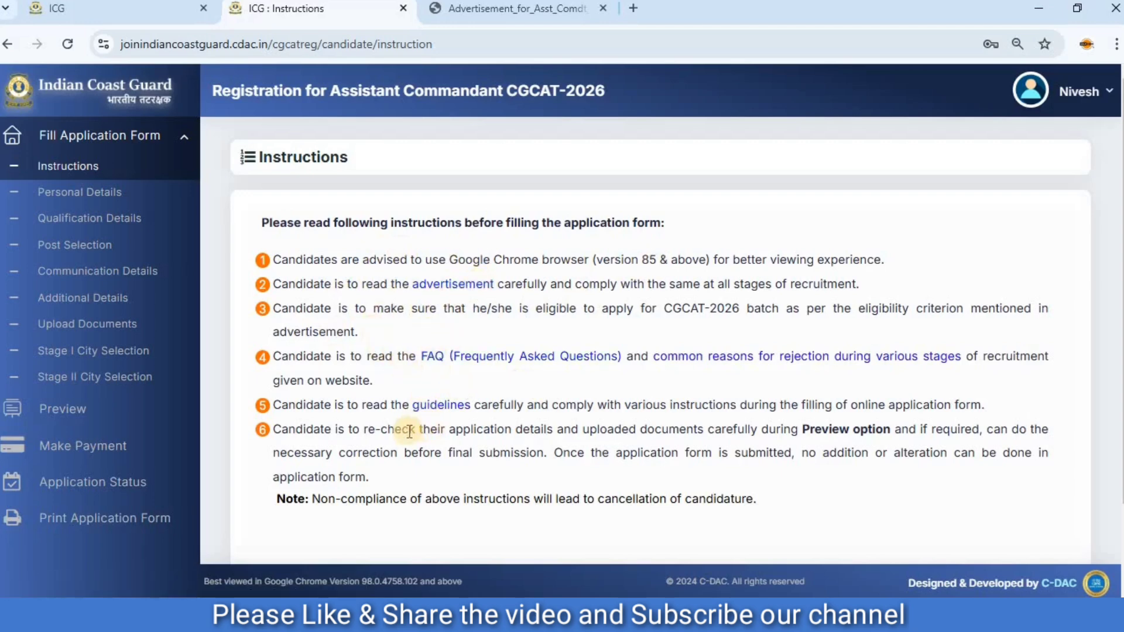
# Declare that all the application instructions have been read carefully and submit the Instructions page.
pyautogui.scroll(-2, 391, 438)
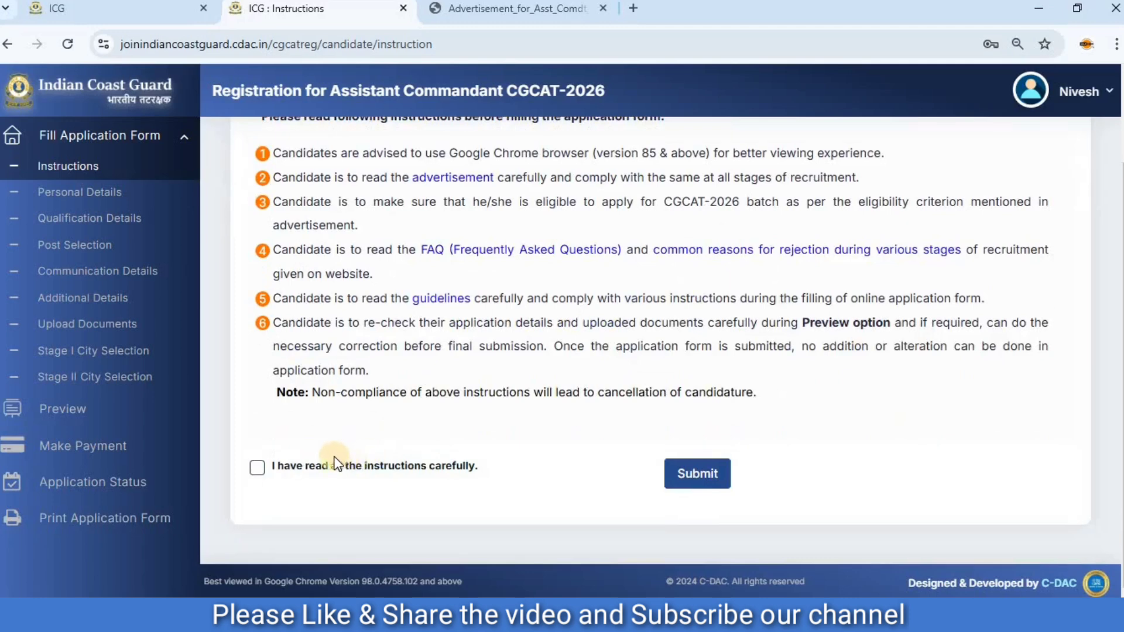
pyautogui.click(257, 468)
pyautogui.click(689, 474)
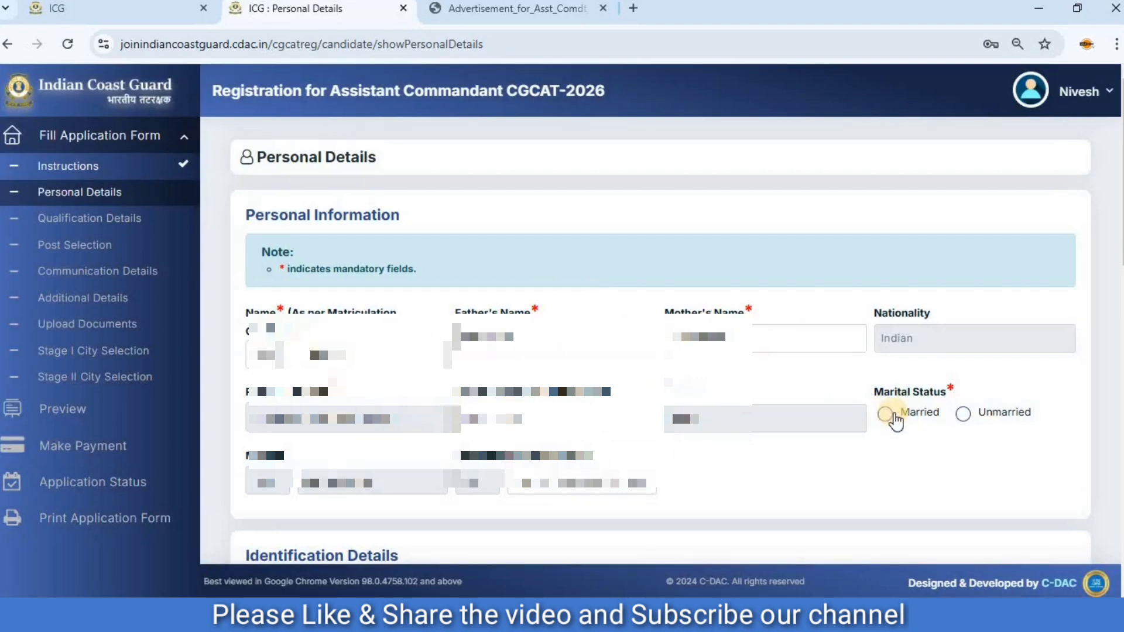
# Set the marital status to Married and answer Yes to having an Aadhaar card.
pyautogui.click(890, 415)
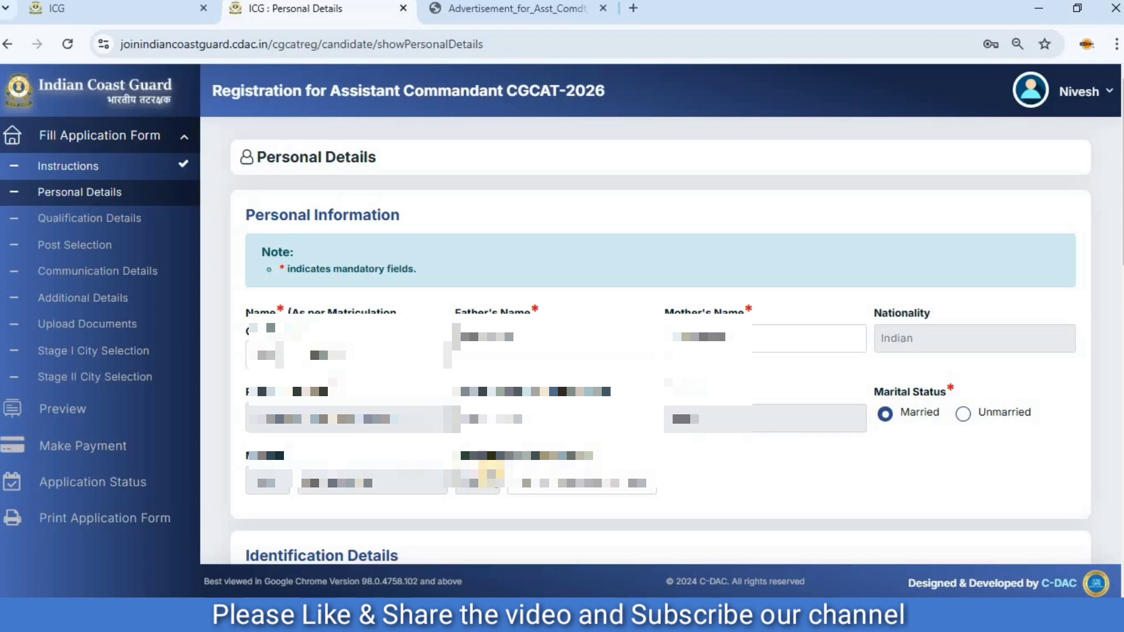
pyautogui.scroll(-8, 490, 471)
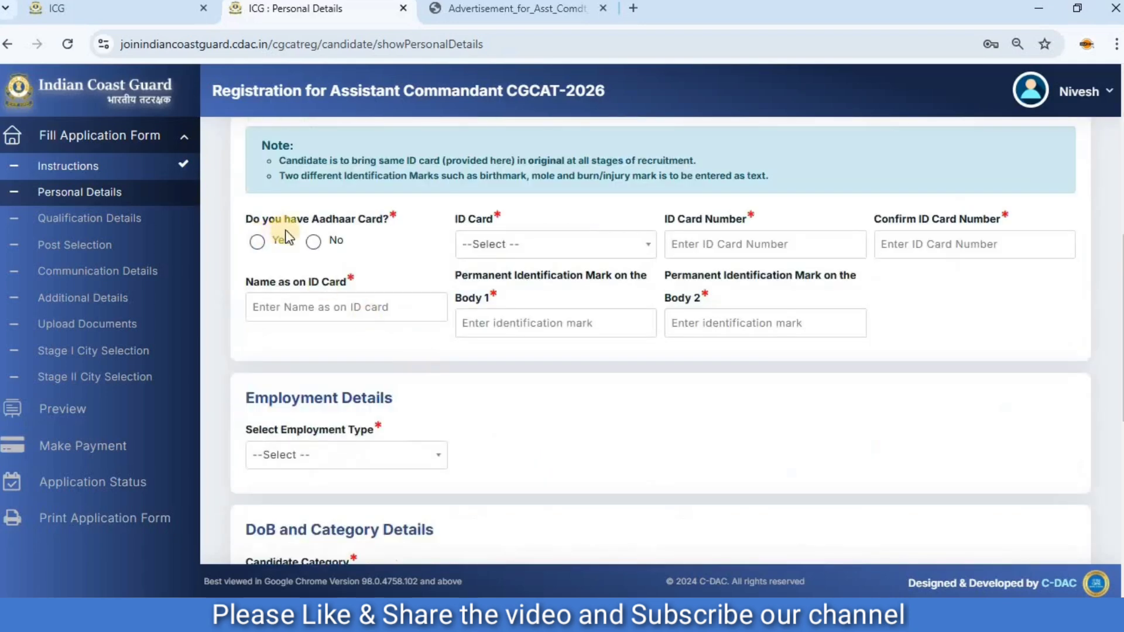
pyautogui.click(257, 243)
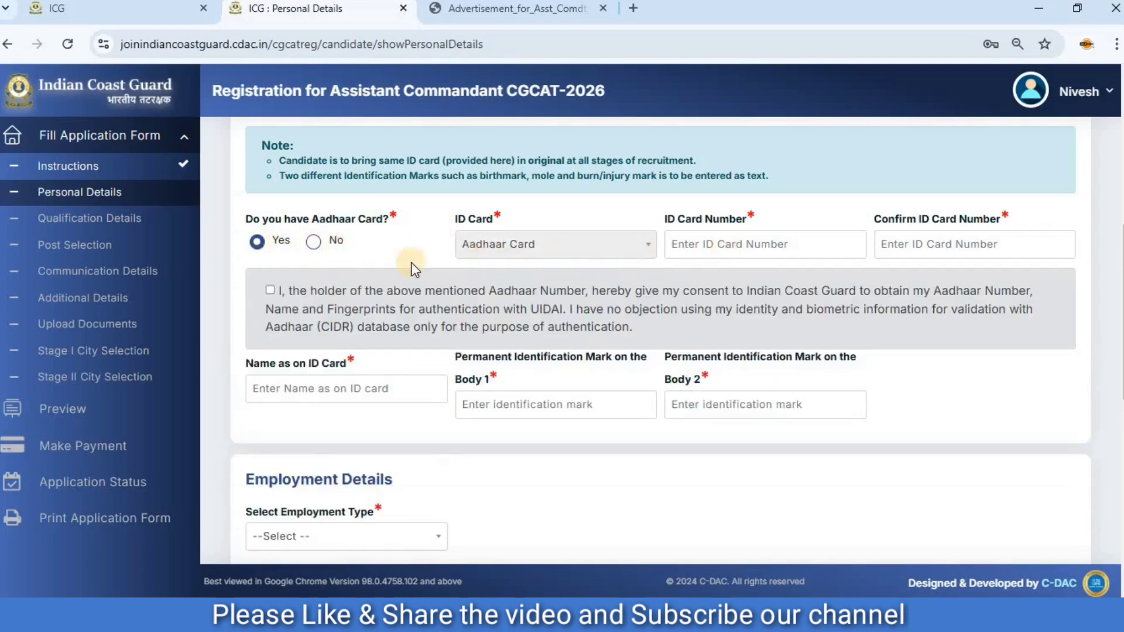
pyautogui.click(313, 242)
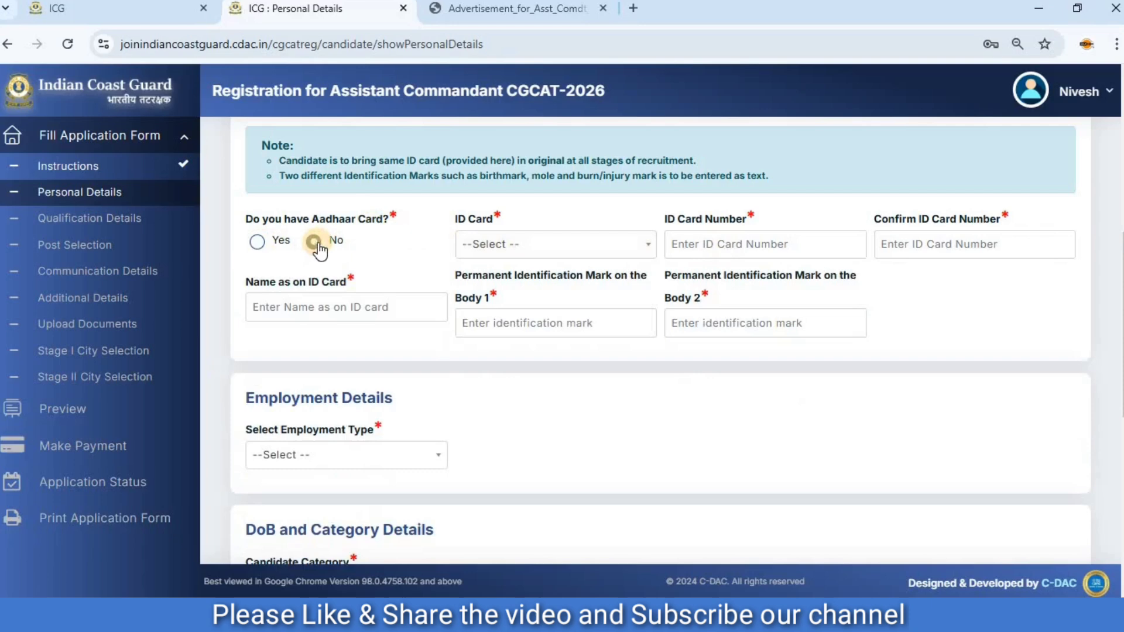
pyautogui.click(518, 244)
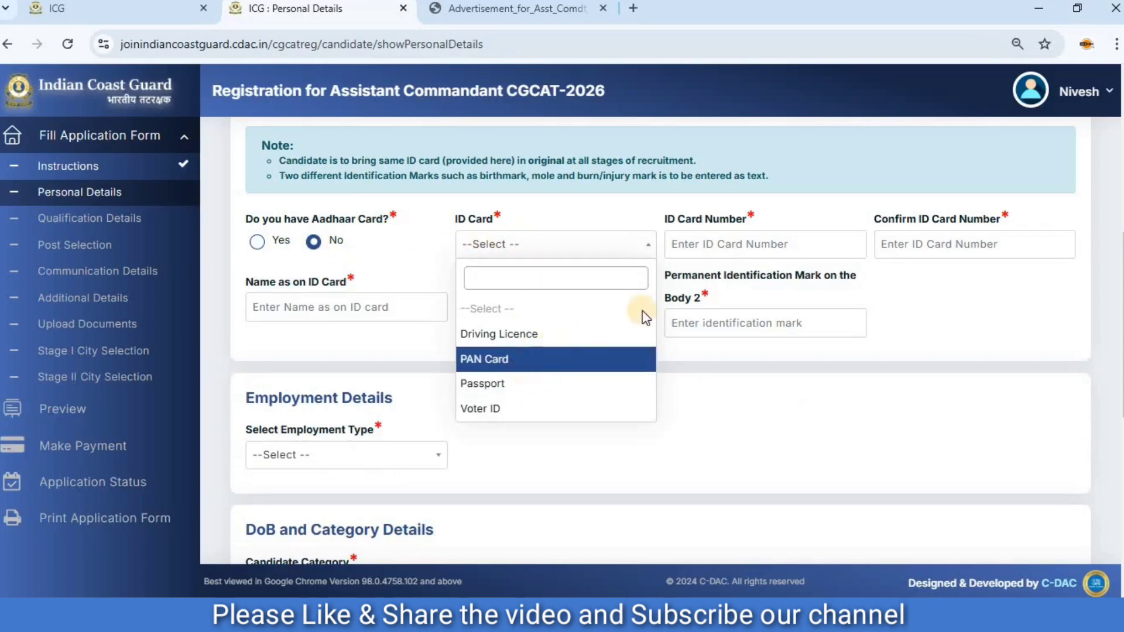
pyautogui.click(541, 355)
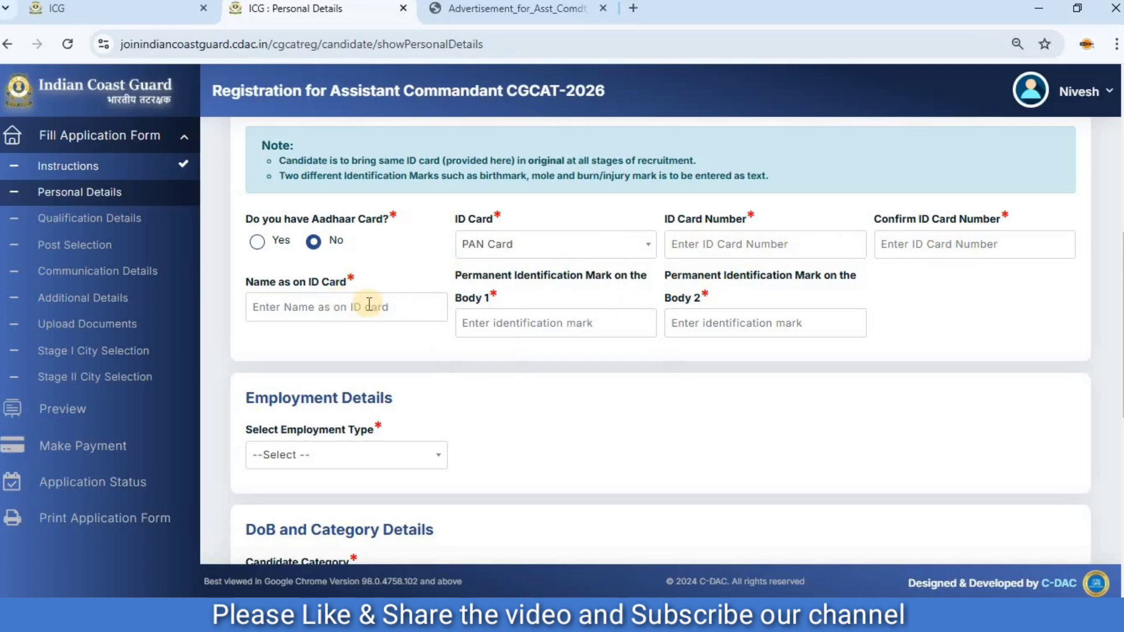
pyautogui.click(257, 241)
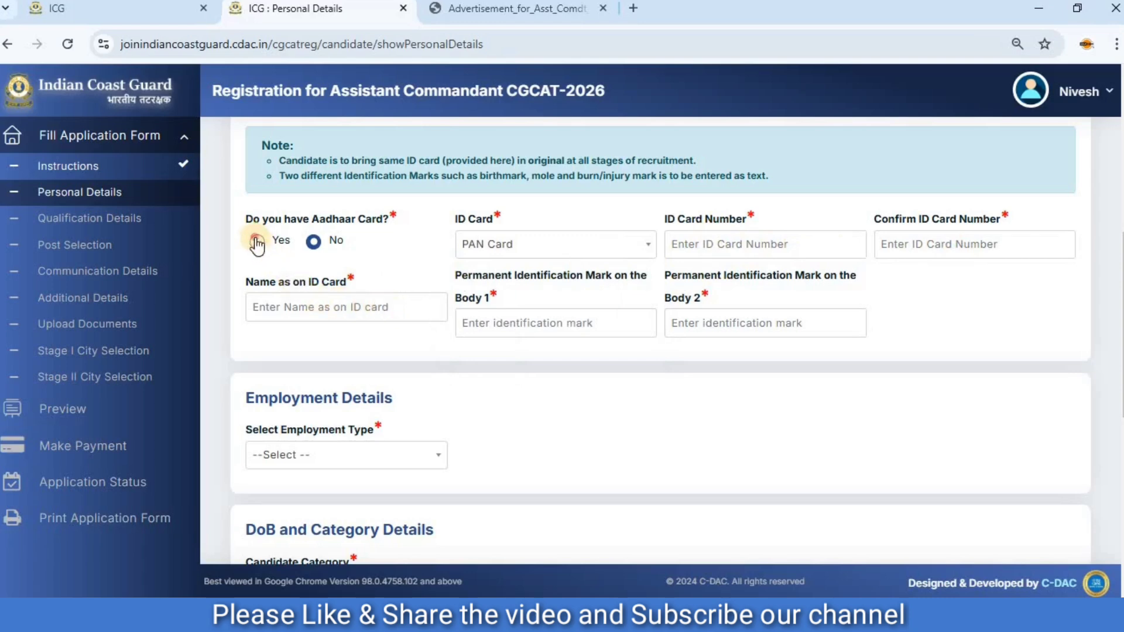
# Enter "mole on face" as permanent identification mark 1 and "mole on right hand" as permanent identification mark 2.
pyautogui.click(705, 243)
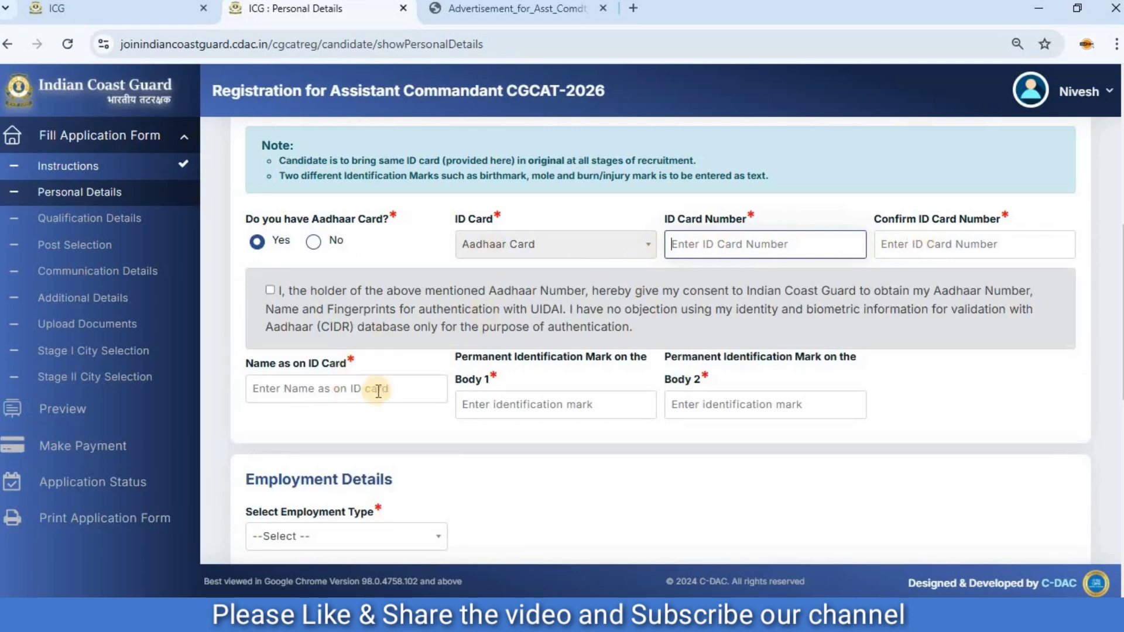
pyautogui.click(482, 408)
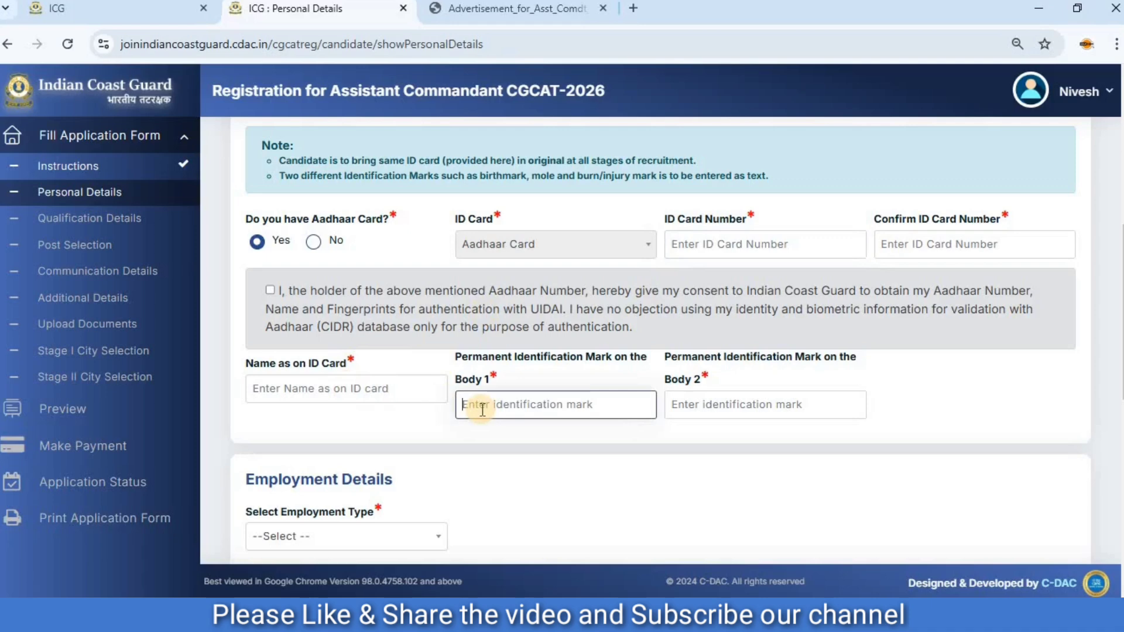
pyautogui.write('mole on face')
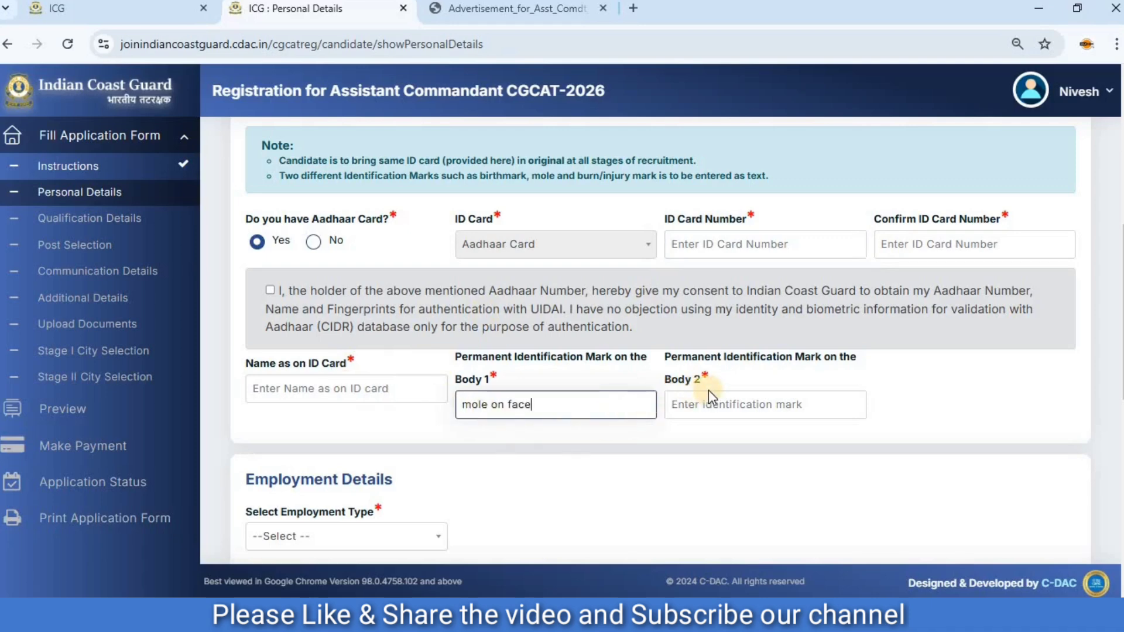
pyautogui.click(710, 400)
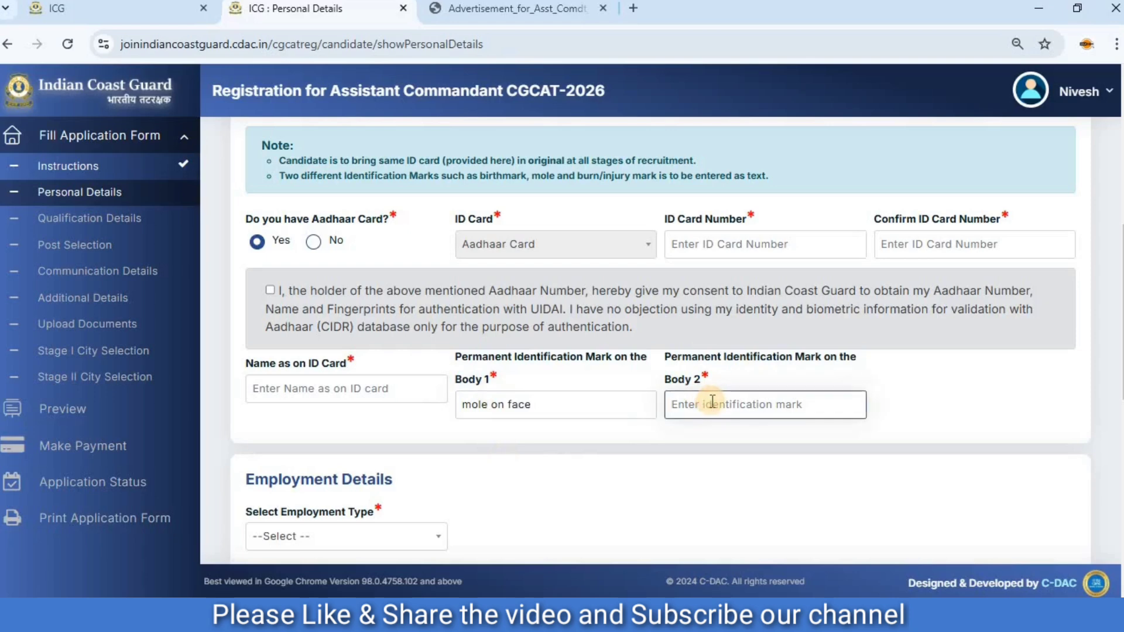
pyautogui.write('mole on right hand')
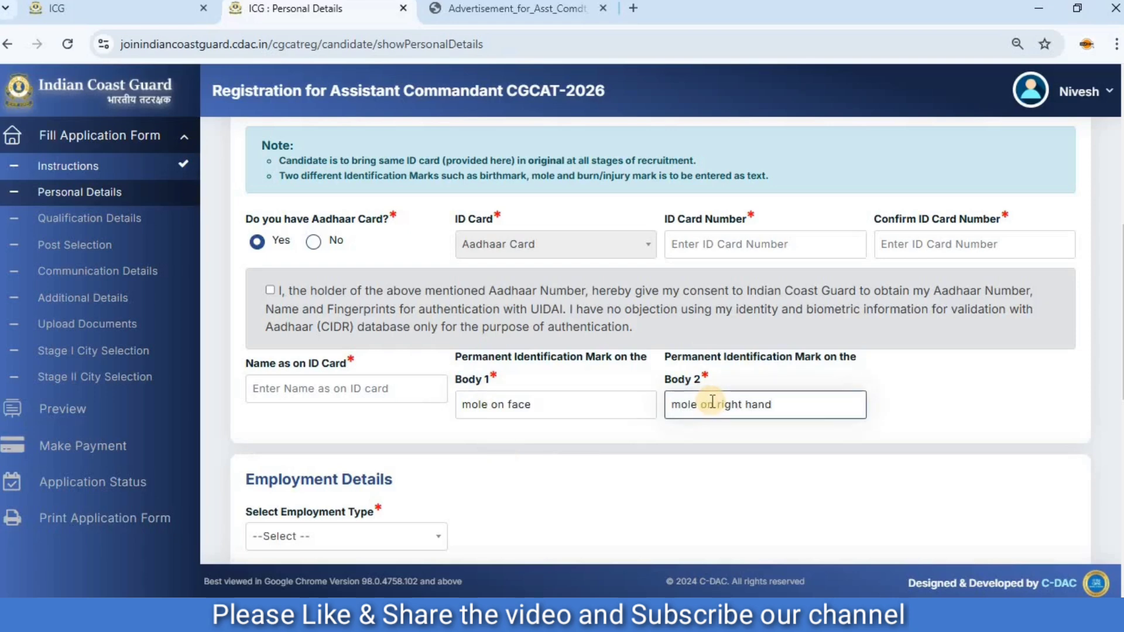
# Set the employment type in the Employment Details section to Unemployed.
pyautogui.scroll(-4, 583, 442)
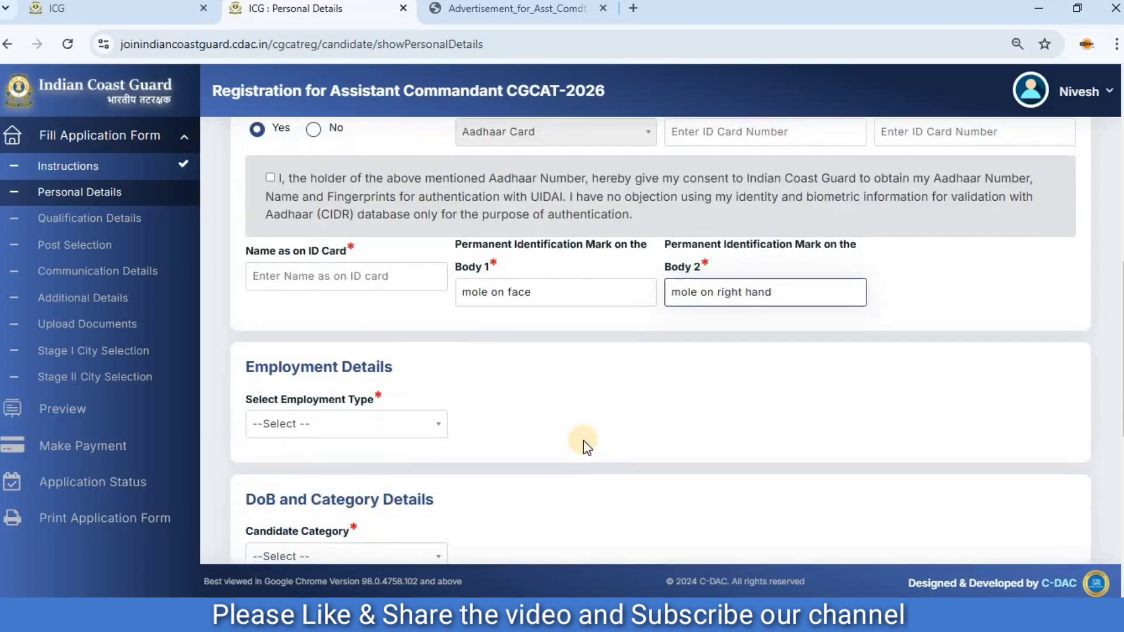
pyautogui.click(358, 313)
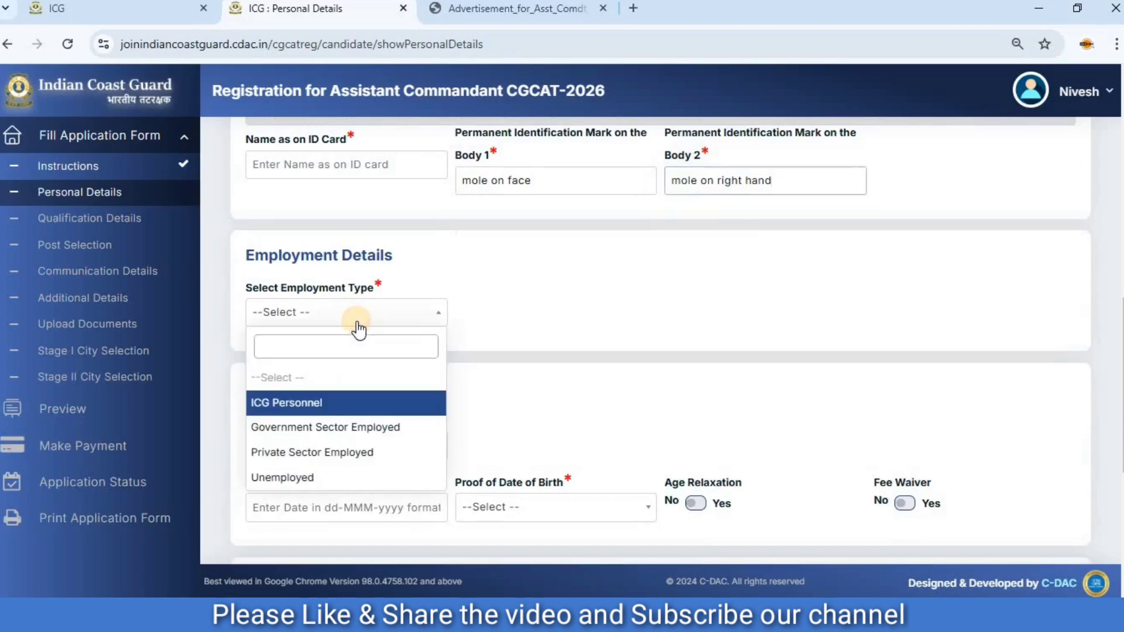
pyautogui.click(326, 475)
# Set the candidate category to Other Backward Class (OBC) (Non-creamy), then read and close the alert about OBC certificates.
pyautogui.click(314, 452)
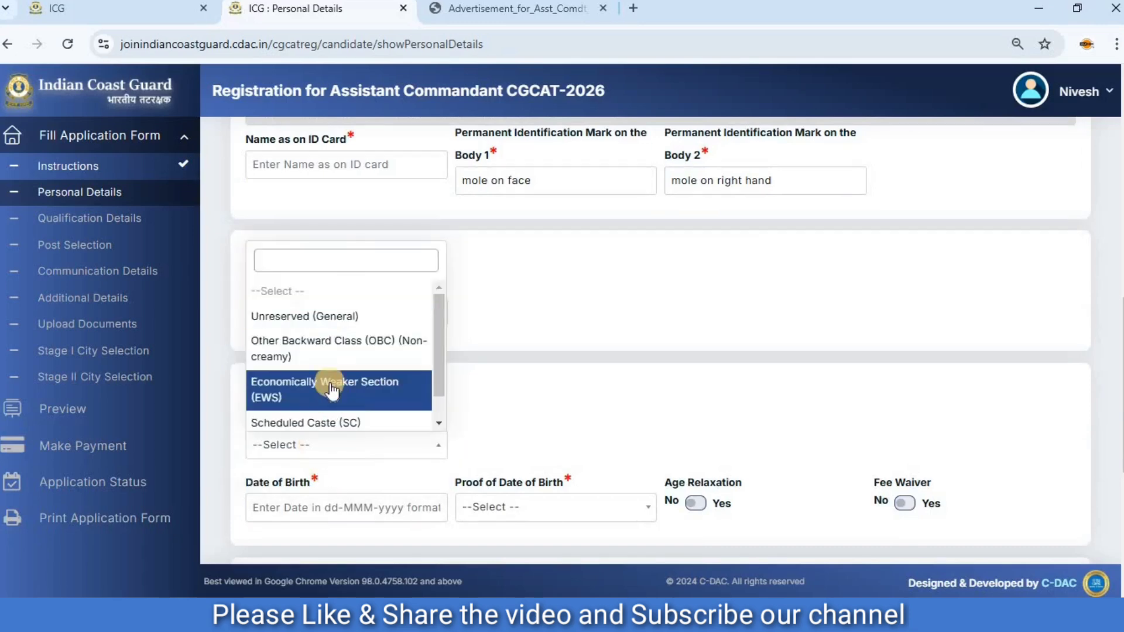
pyautogui.click(328, 348)
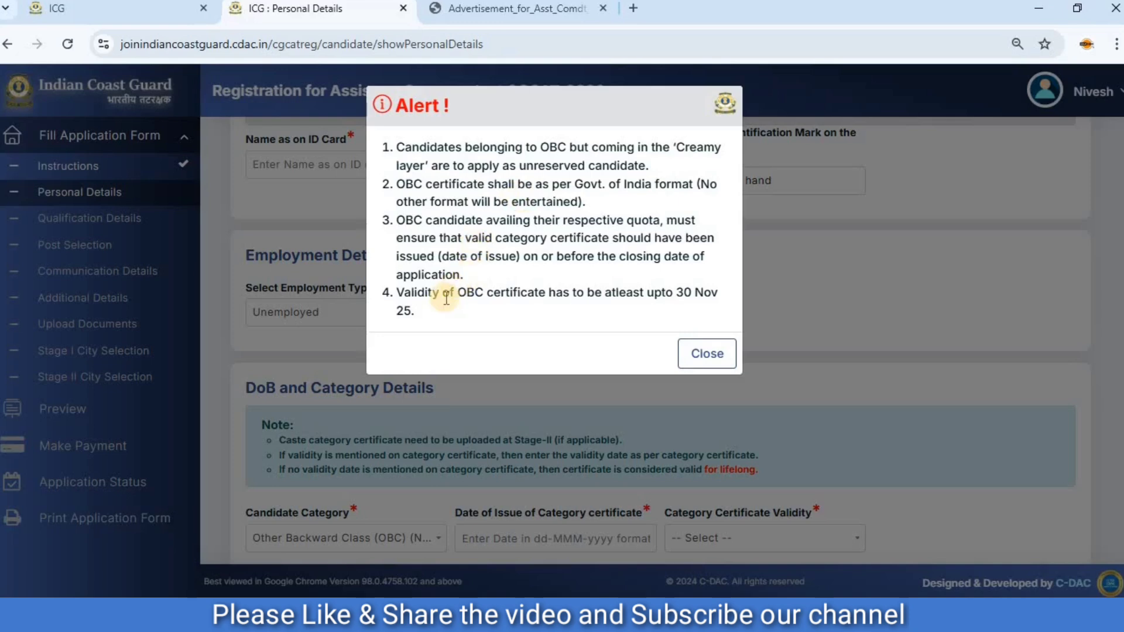
pyautogui.moveTo(447, 296); pyautogui.dragTo(585, 294)
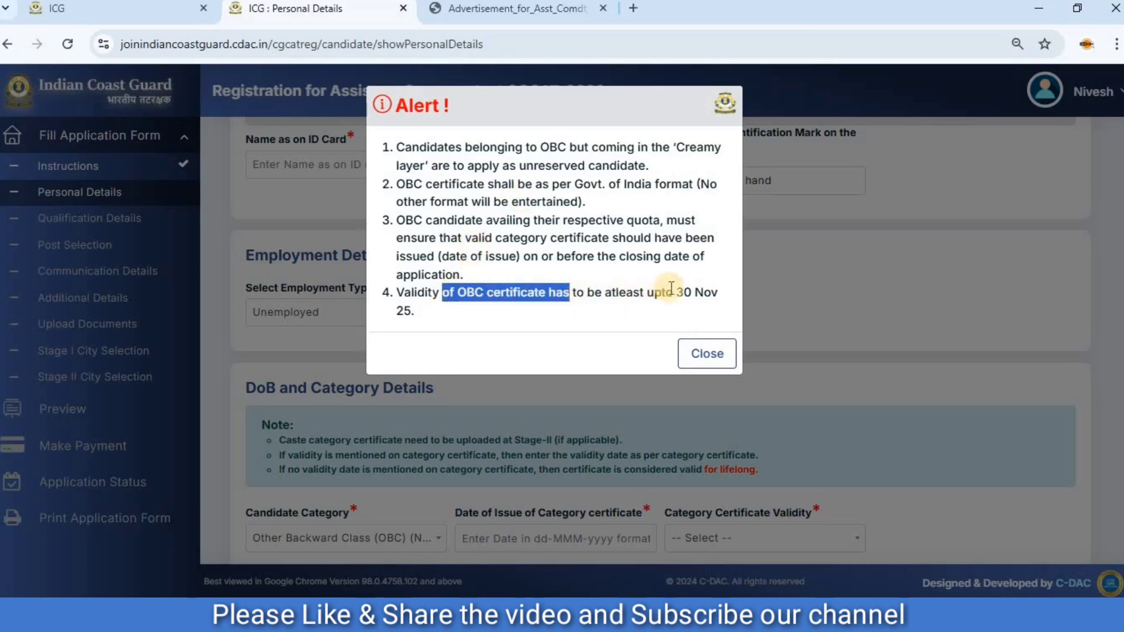
pyautogui.moveTo(674, 293); pyautogui.dragTo(376, 311)
pyautogui.click(402, 310)
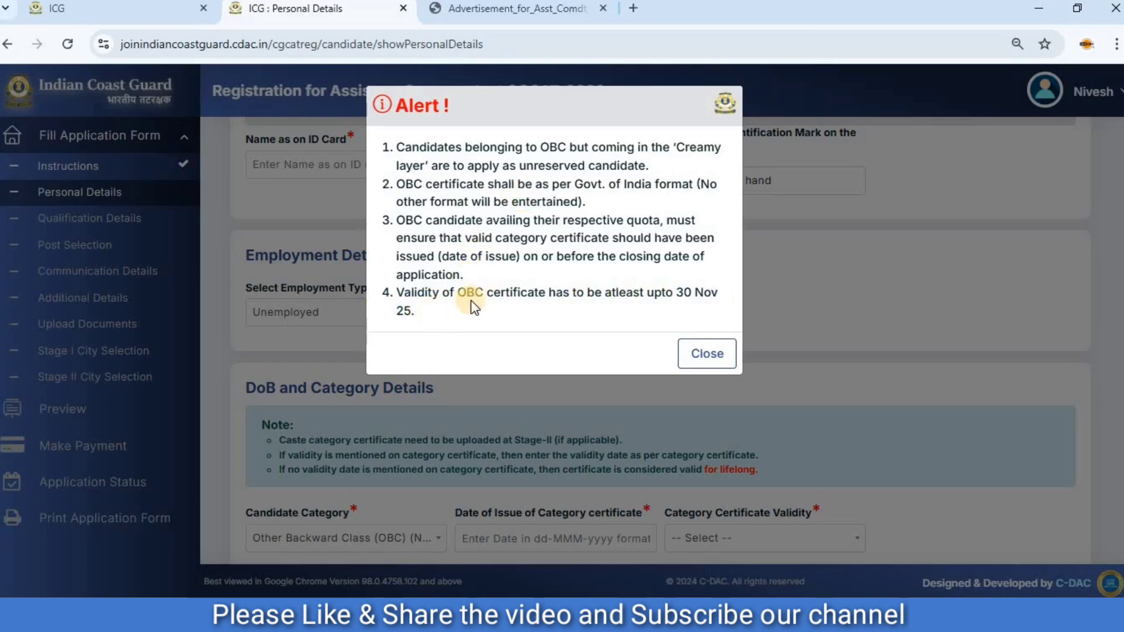
pyautogui.click(694, 363)
# Set the category certificate's date of issue to 08-Feb-2023.
pyautogui.scroll(-4, 426, 385)
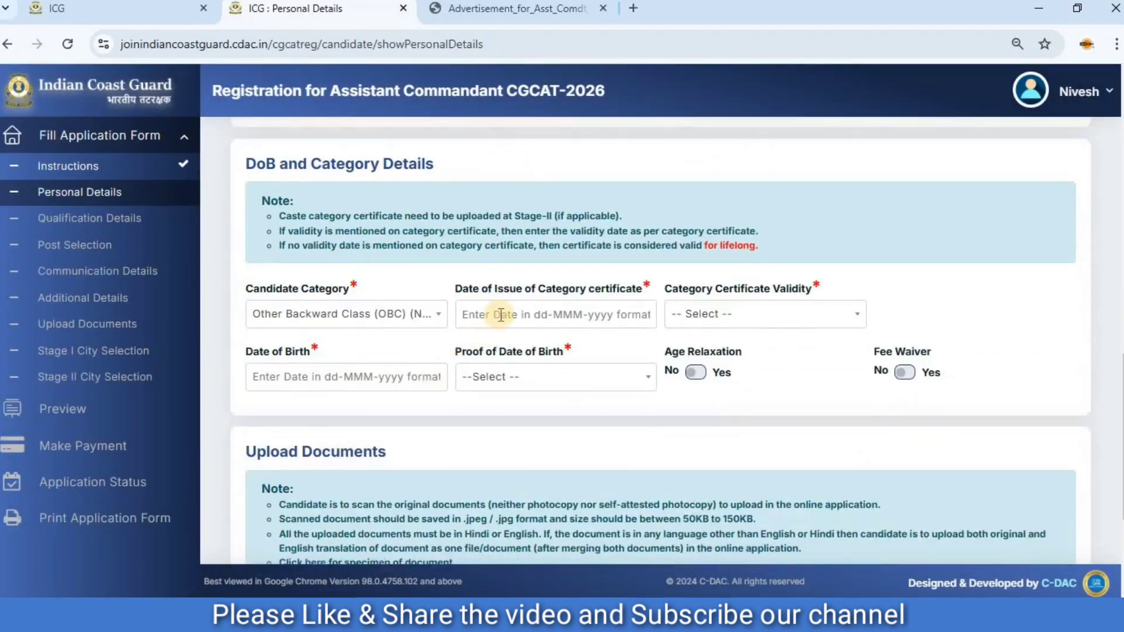
pyautogui.click(501, 315)
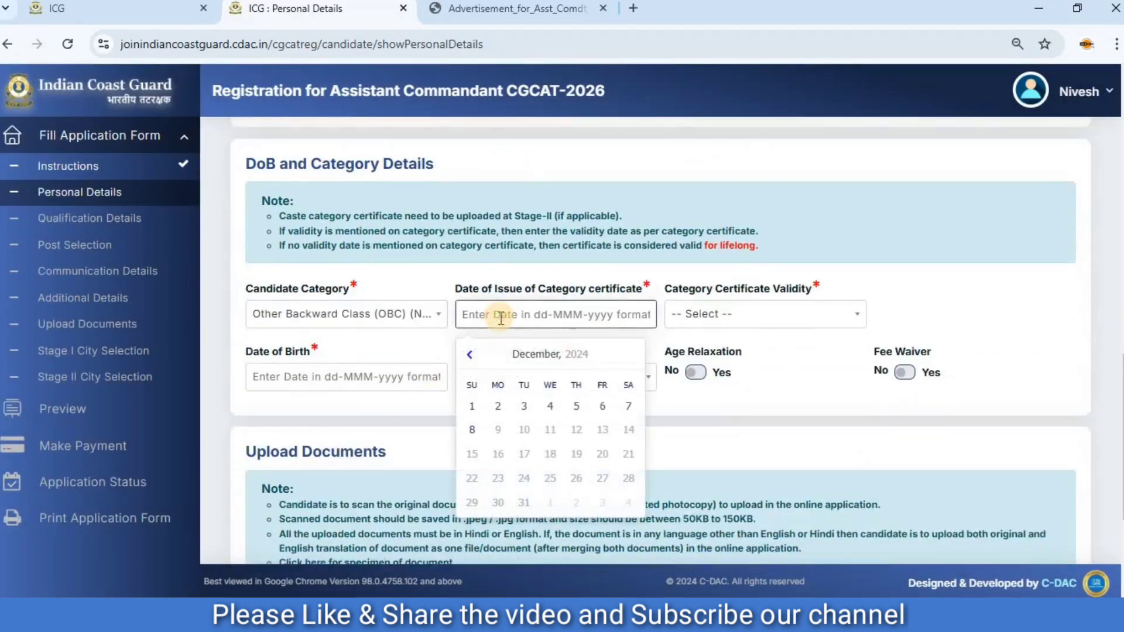
pyautogui.click(550, 357)
pyautogui.click(548, 356)
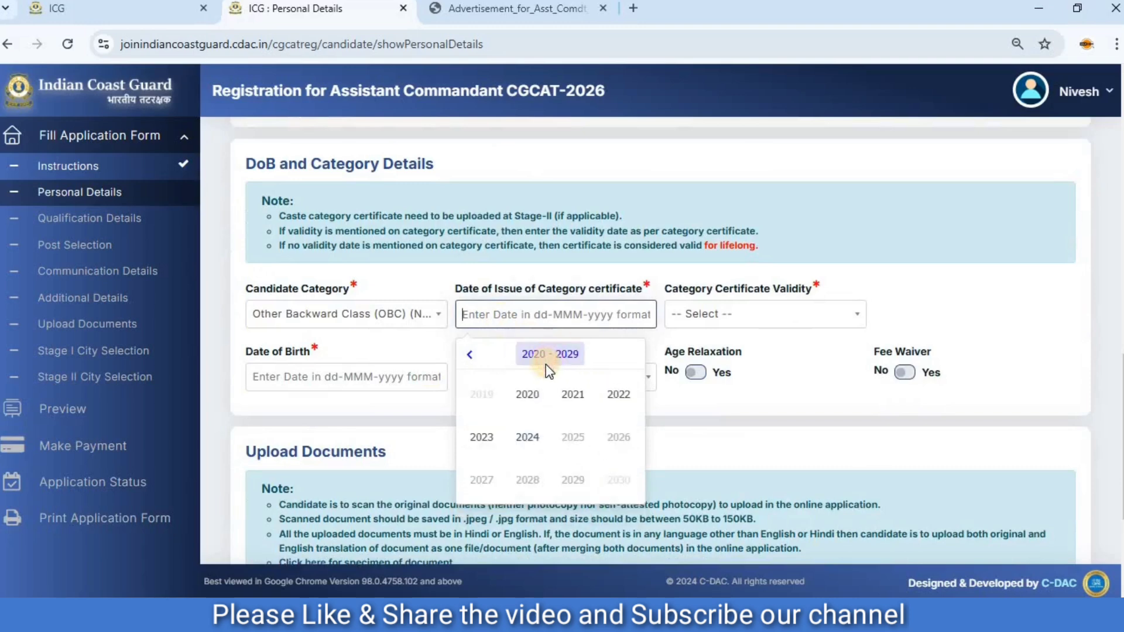
pyautogui.click(482, 438)
pyautogui.click(552, 404)
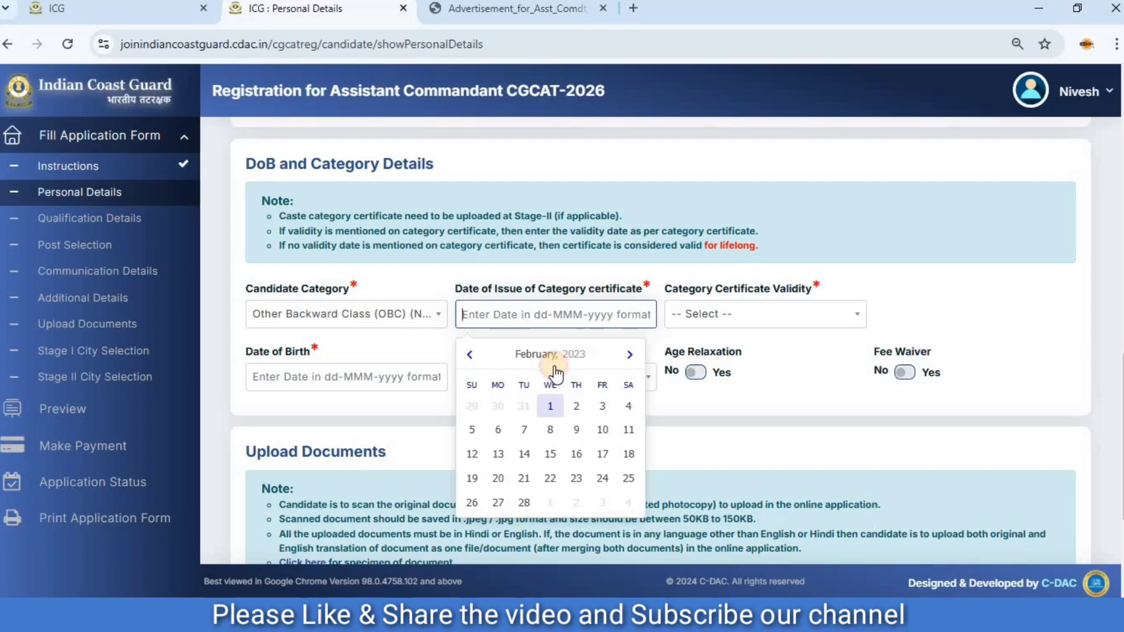
pyautogui.click(549, 429)
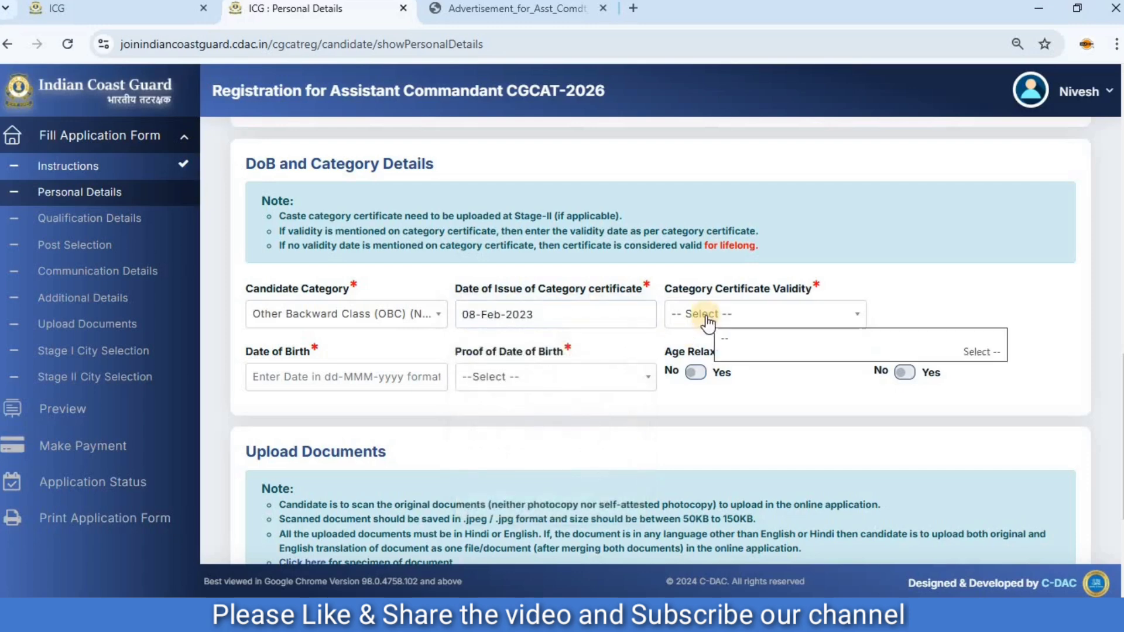
pyautogui.click(707, 316)
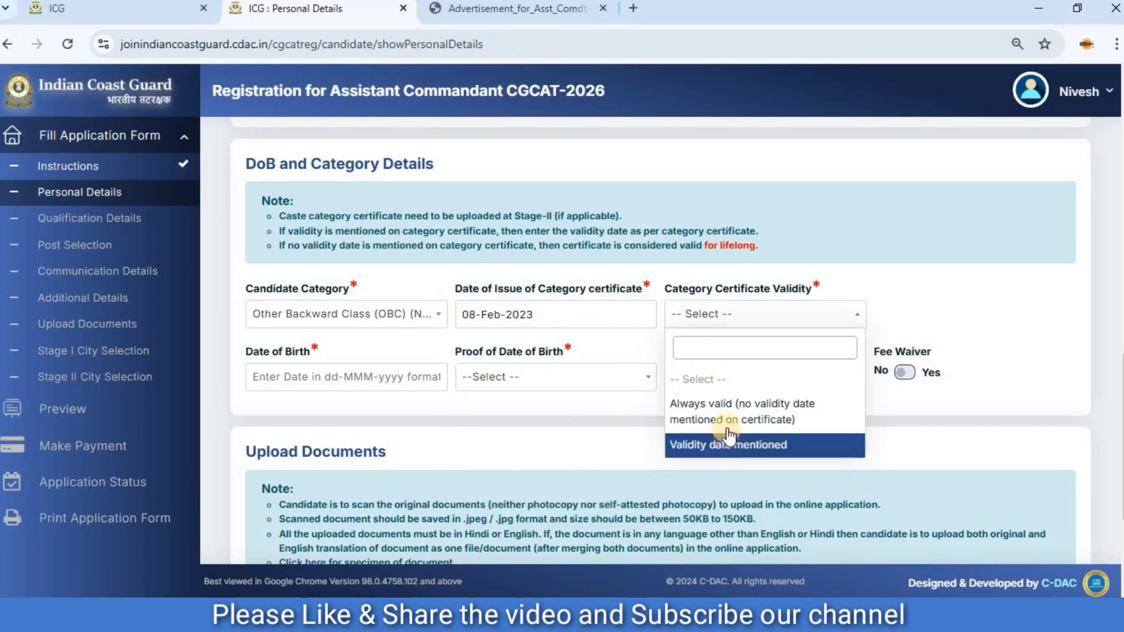
pyautogui.click(725, 451)
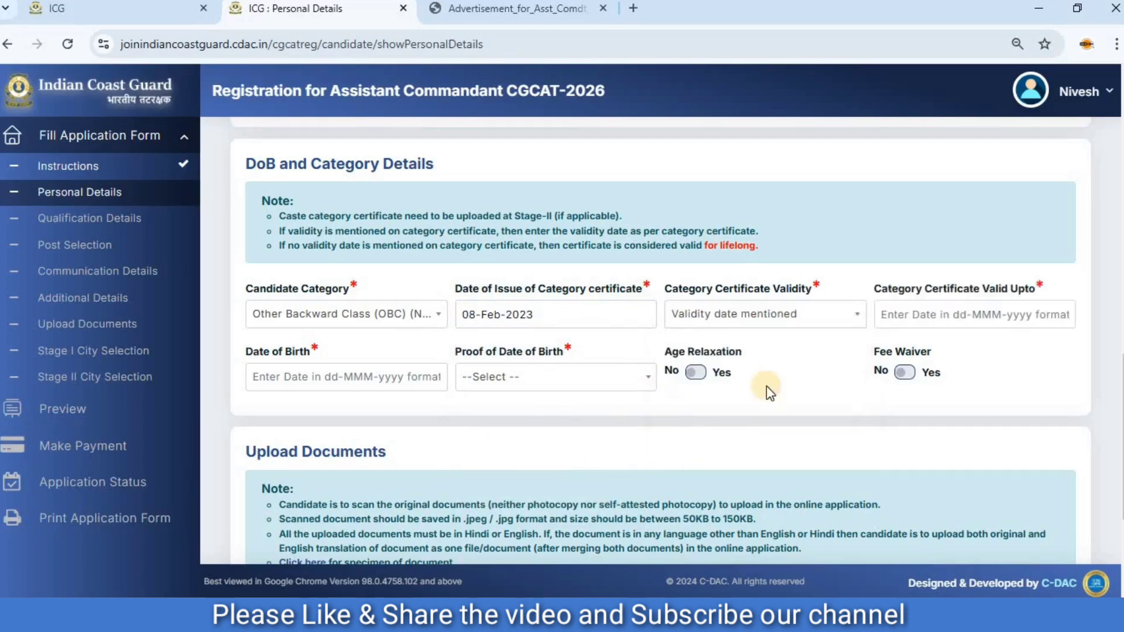
pyautogui.click(956, 316)
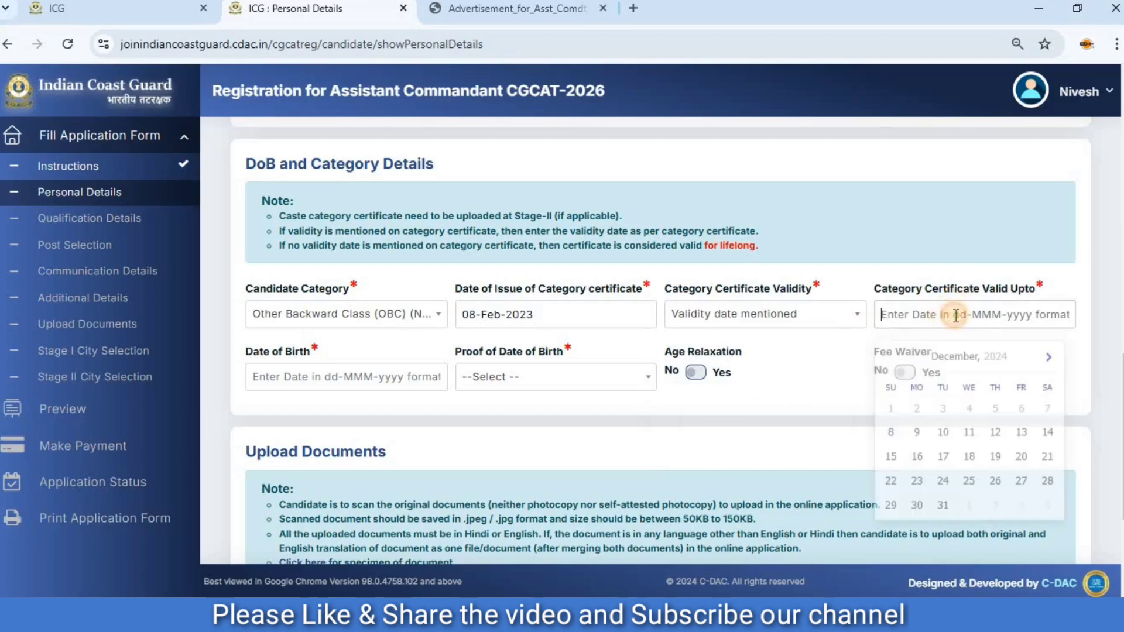
# Set the category certificate validity to Always valid (no validity date mentioned on certificate).
pyautogui.click(791, 313)
pyautogui.click(754, 411)
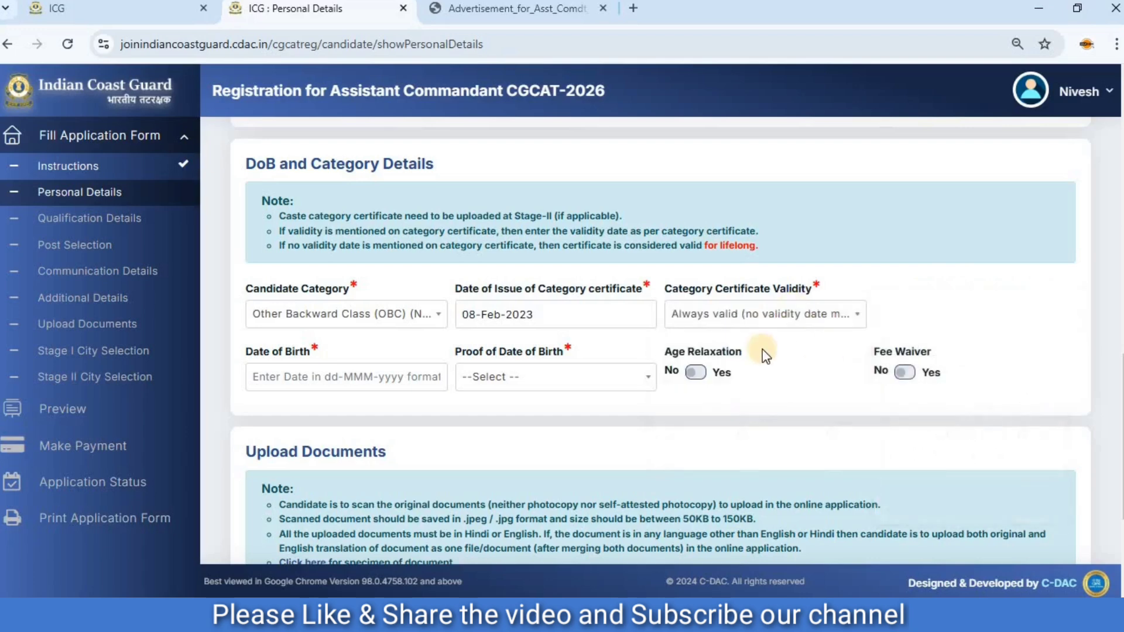
# Enter the candidate's date of birth and choose 10th Class Marksheet/Certificate as its proof.
pyautogui.click(282, 381)
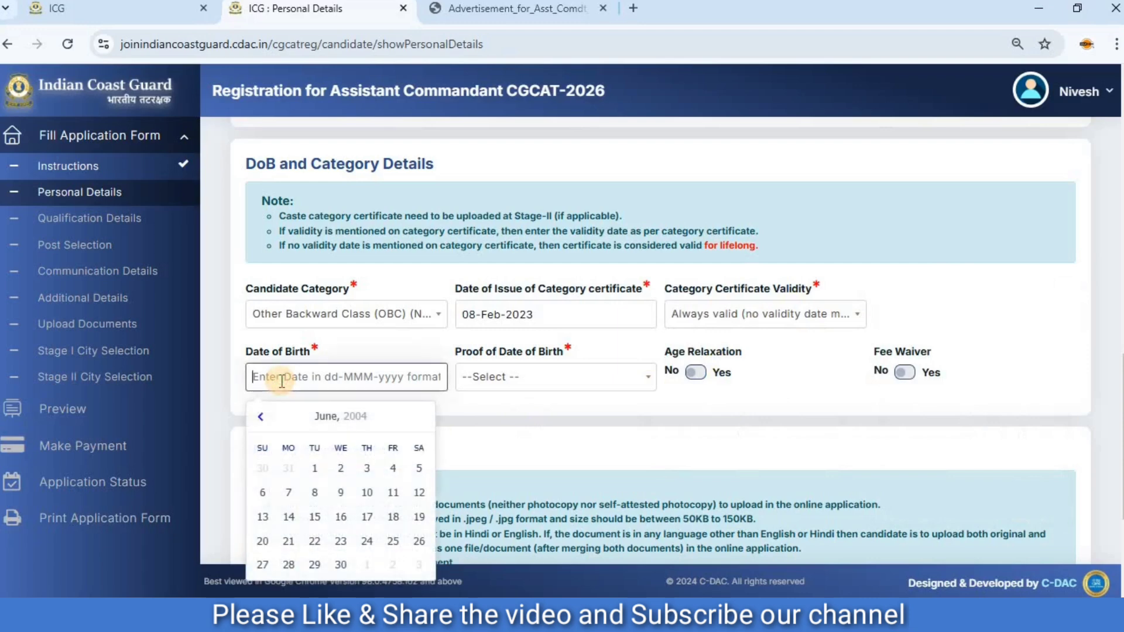
pyautogui.click(340, 417)
pyautogui.click(395, 482)
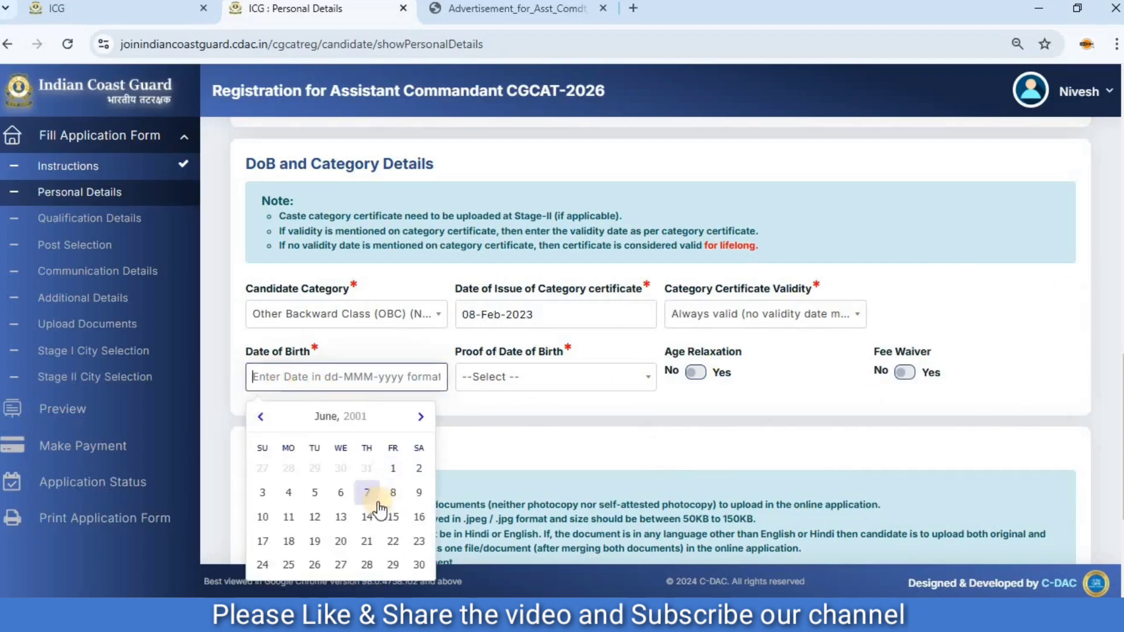
pyautogui.click(263, 517)
pyautogui.click(515, 383)
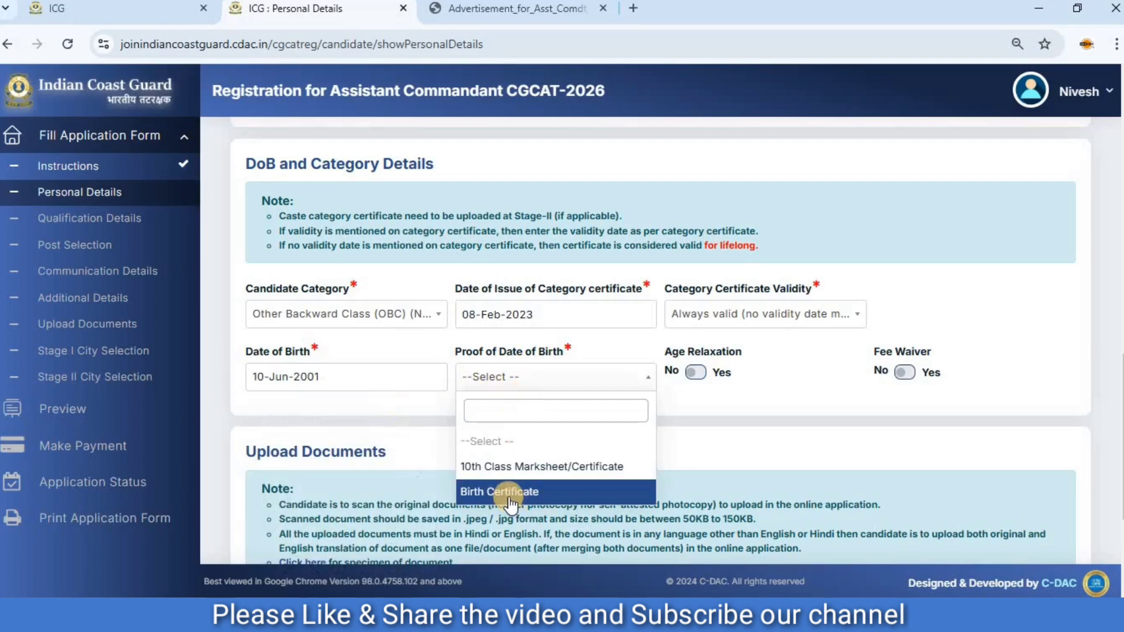
pyautogui.click(524, 467)
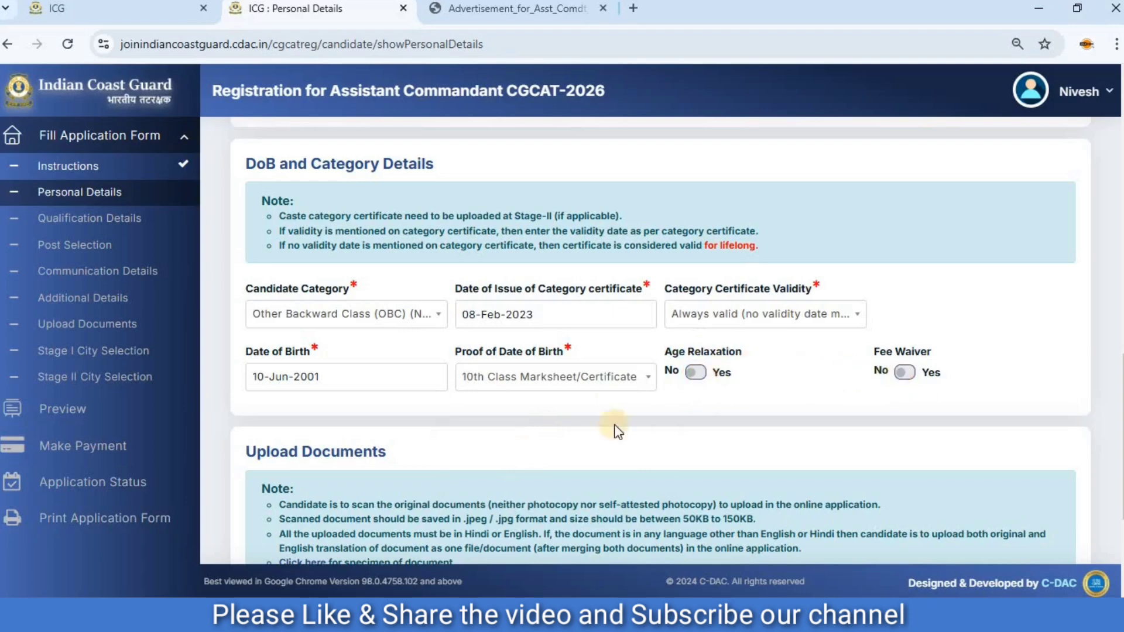
# Review the document upload notes on file size, then open and examine the specimens of acceptable and not acceptable documents.
pyautogui.scroll(-3, 555, 440)
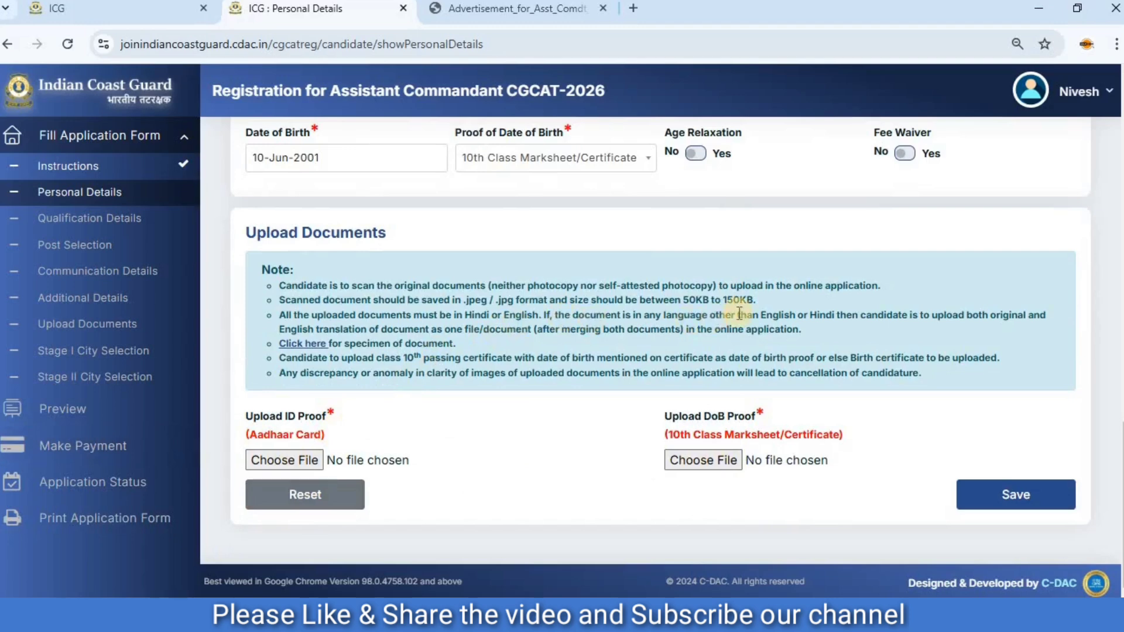
pyautogui.moveTo(681, 300); pyautogui.dragTo(766, 304)
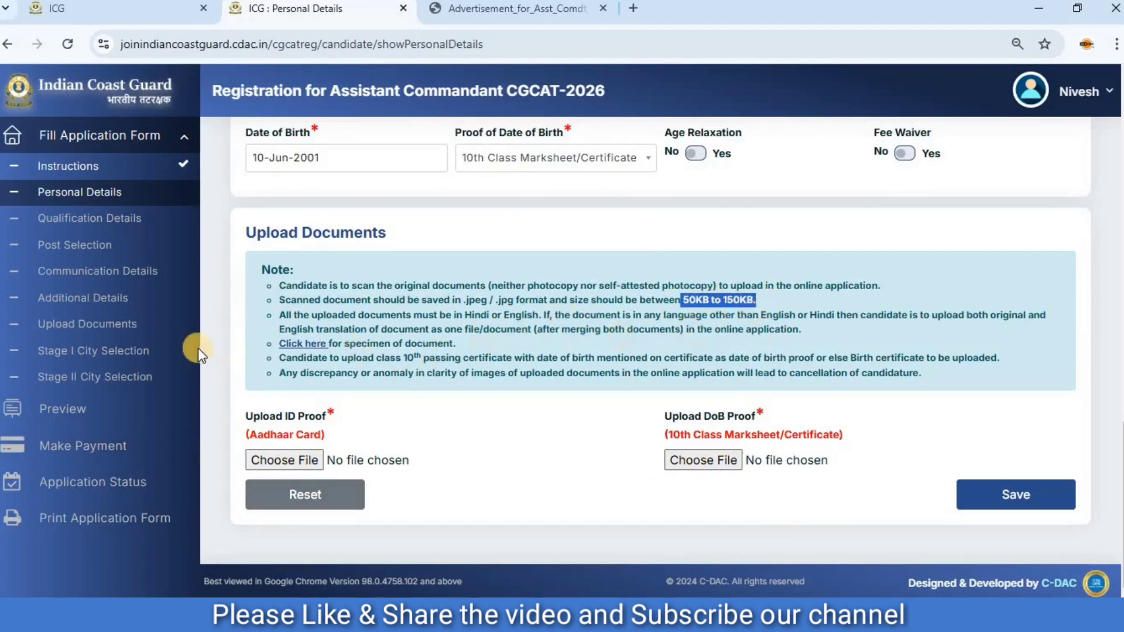
pyautogui.click(291, 346)
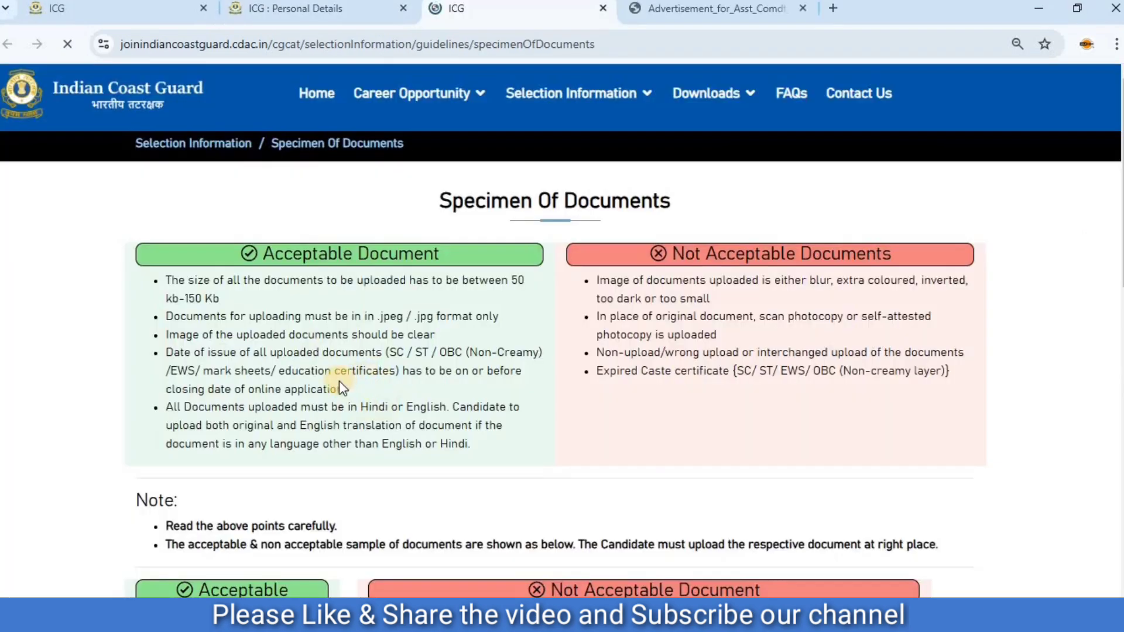
pyautogui.scroll(-5, 352, 367)
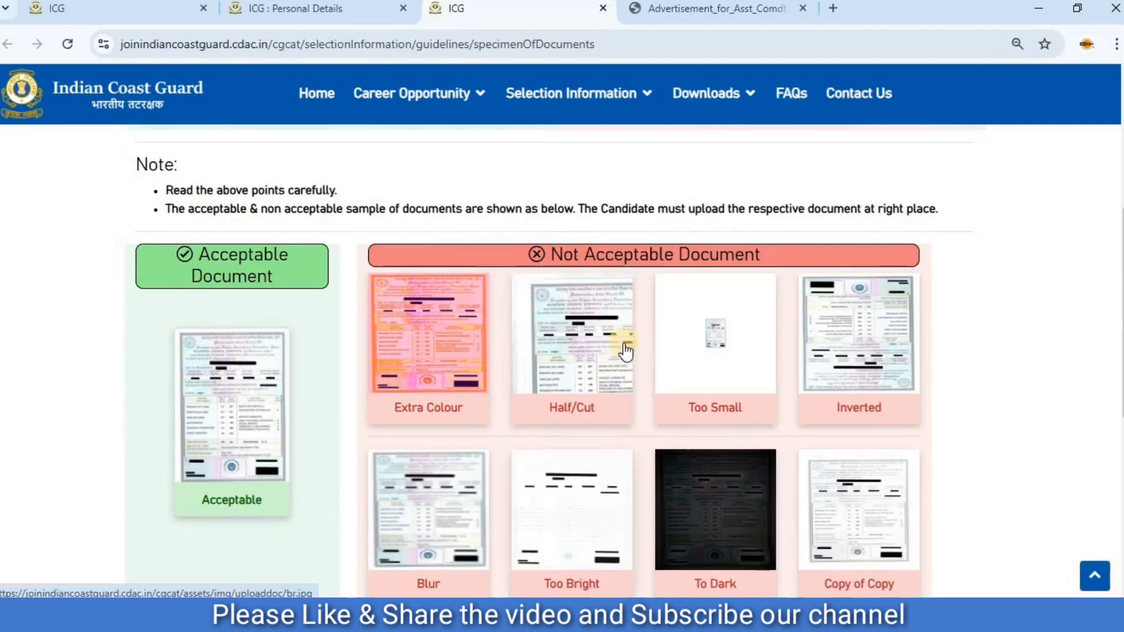
pyautogui.scroll(-2, 623, 388)
pyautogui.scroll(-2, 612, 392)
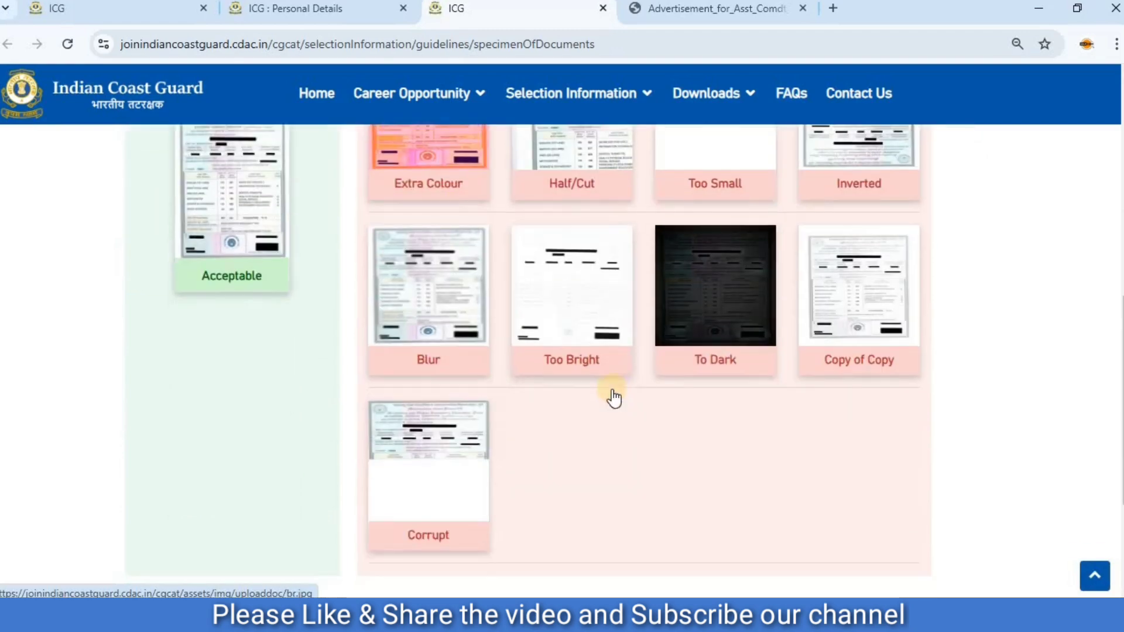
pyautogui.scroll(4, 253, 403)
# Back on the form, attach id card.jpg as ID proof and marsheet.jpg as DoB proof, then try to save and dismiss the alert.
pyautogui.click(316, 9)
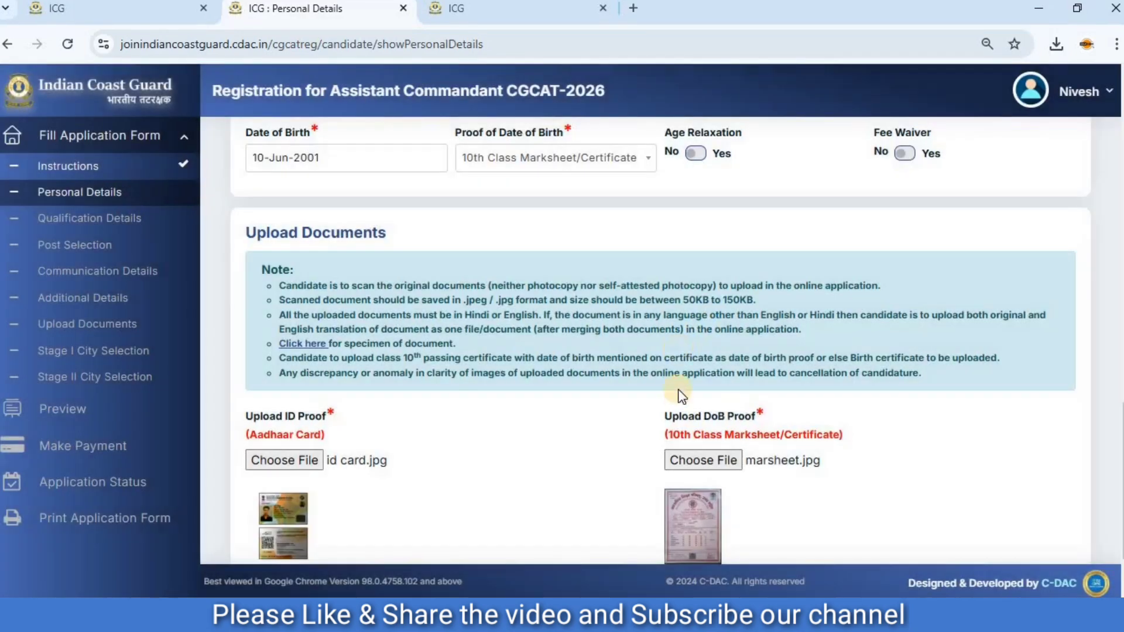
pyautogui.scroll(-2, 678, 396)
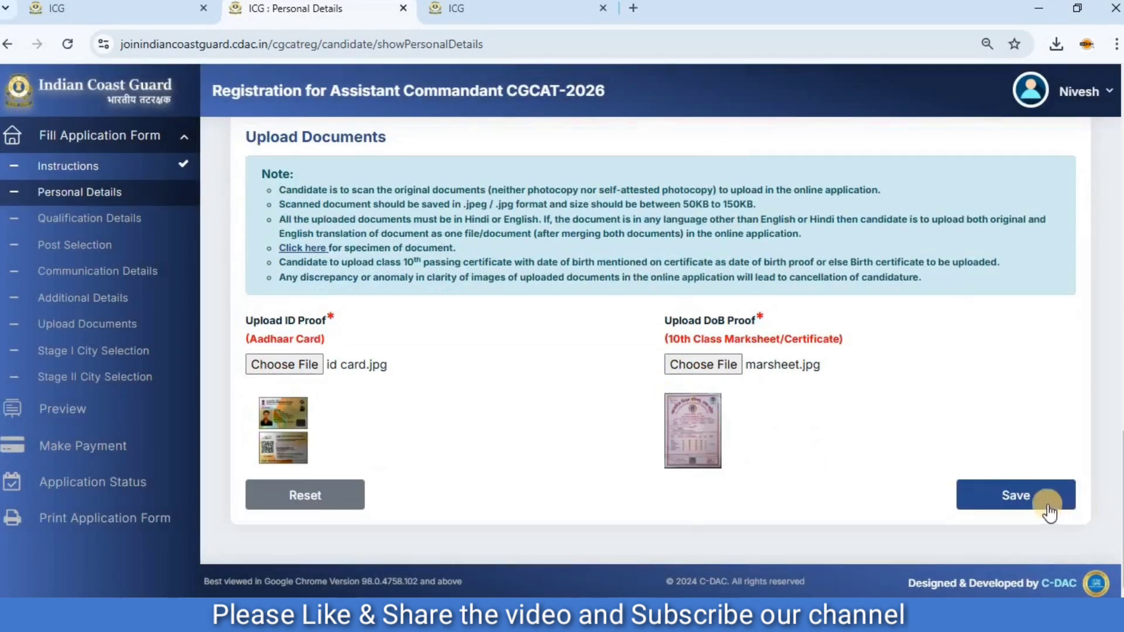
pyautogui.click(1020, 495)
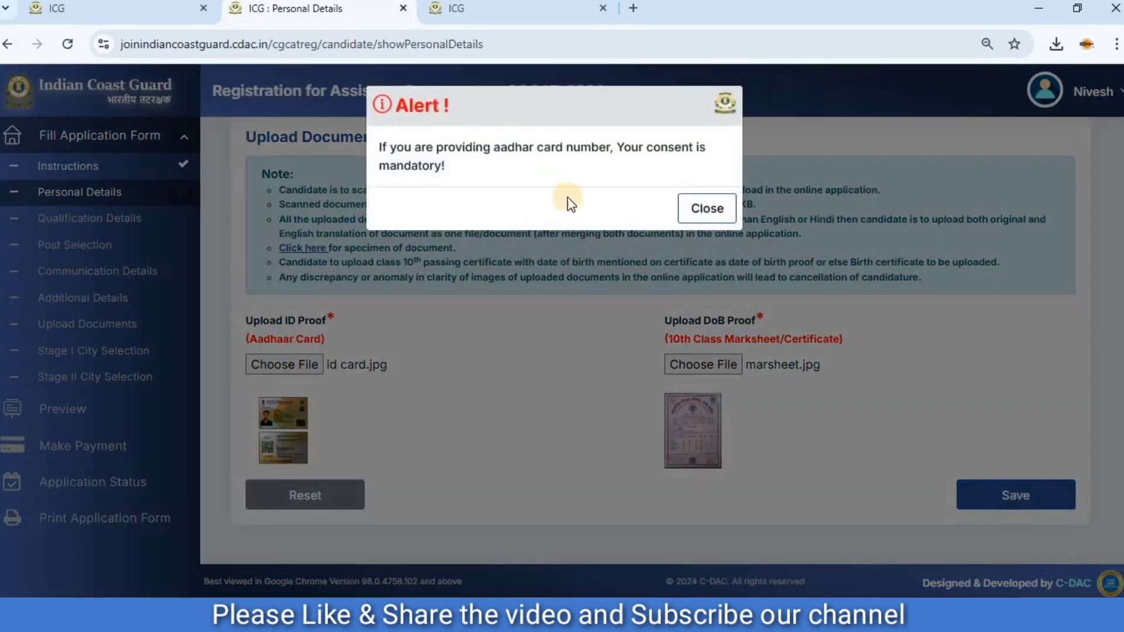
pyautogui.click(697, 207)
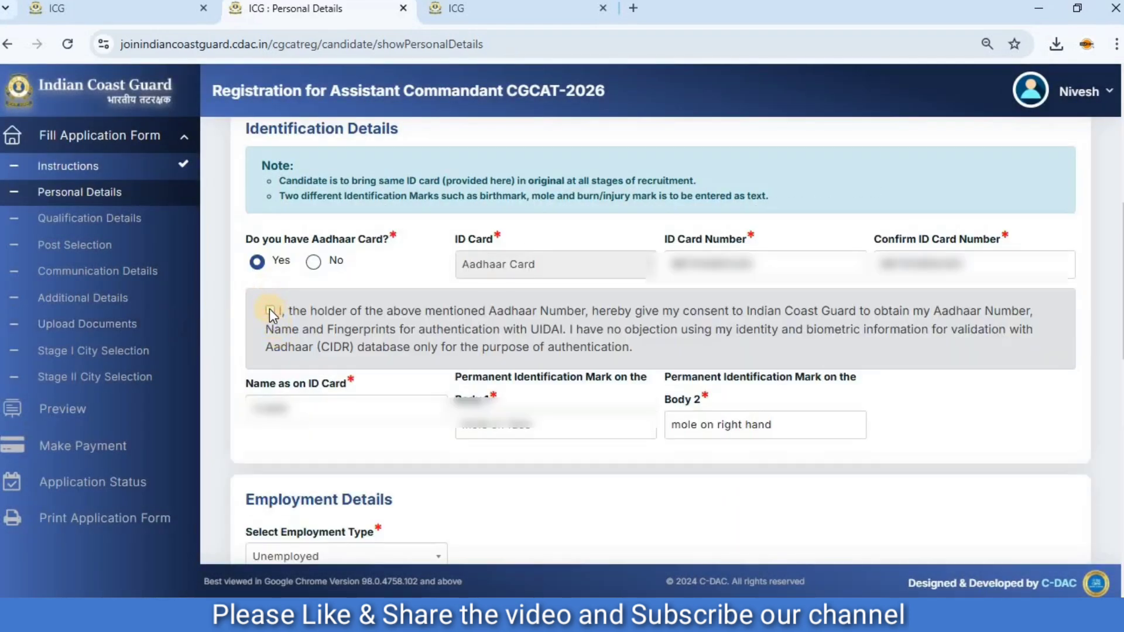
# Give consent for Aadhaar authentication in the identification details, then save the personal details and continue to the qualification details.
pyautogui.click(270, 310)
pyautogui.scroll(-15, 684, 360)
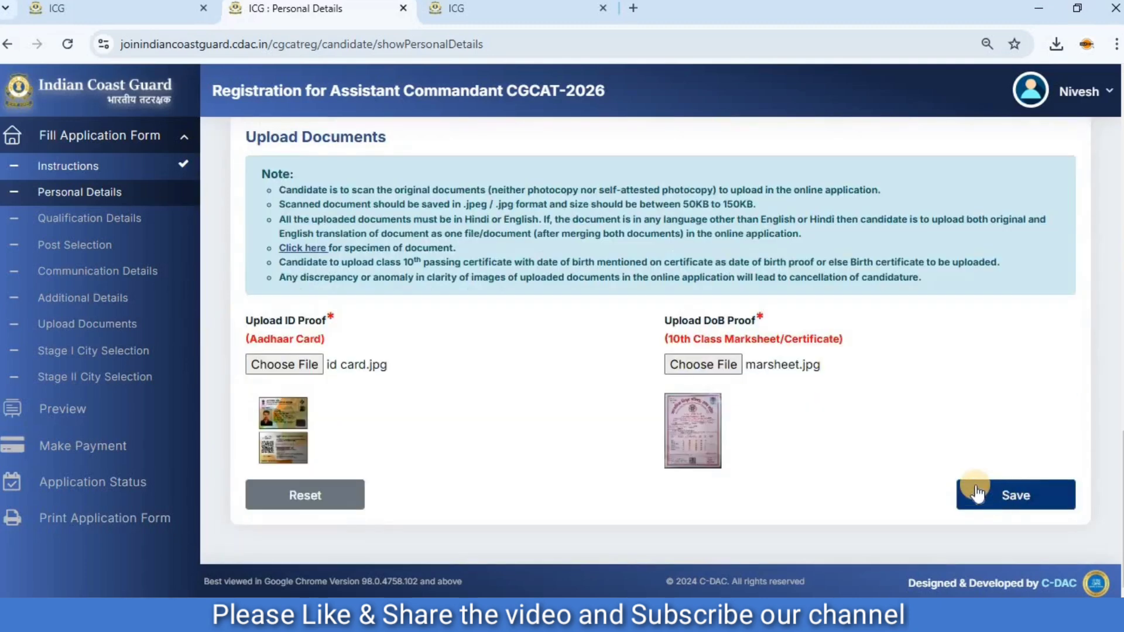
pyautogui.click(976, 493)
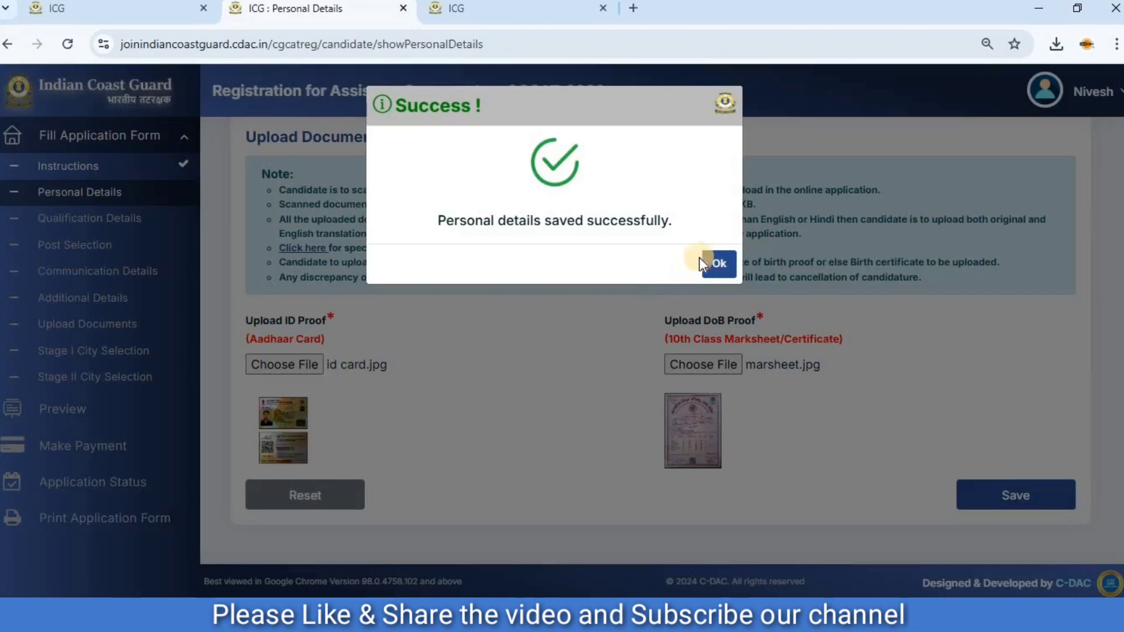
pyautogui.click(717, 265)
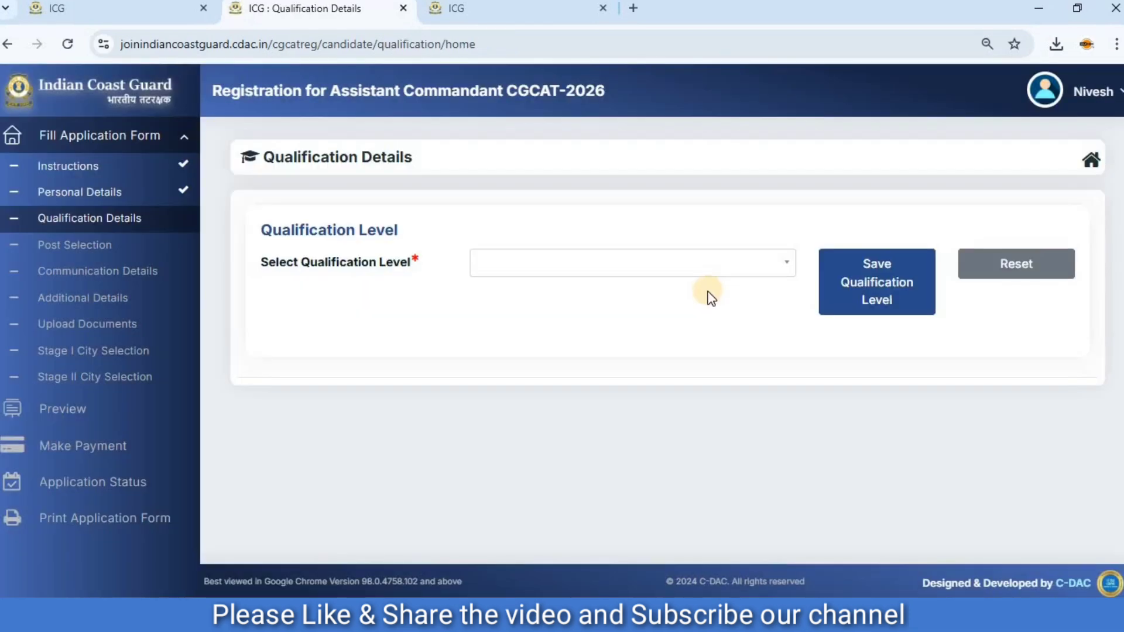
# Set the qualification level to 10+2+Graduation and save it.
pyautogui.click(620, 265)
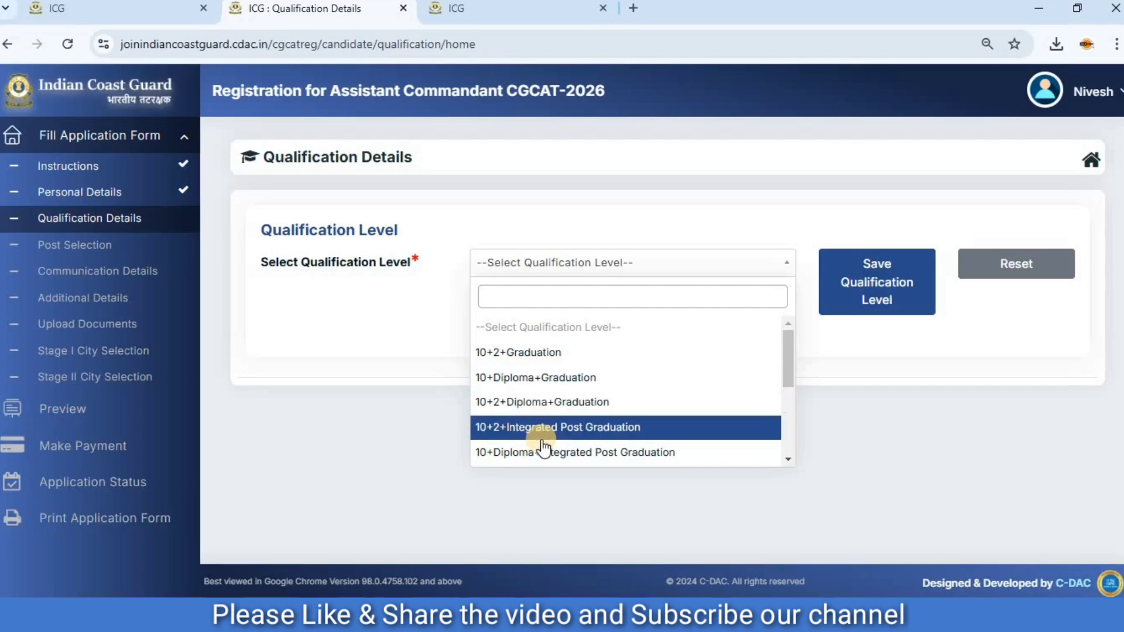
pyautogui.click(533, 356)
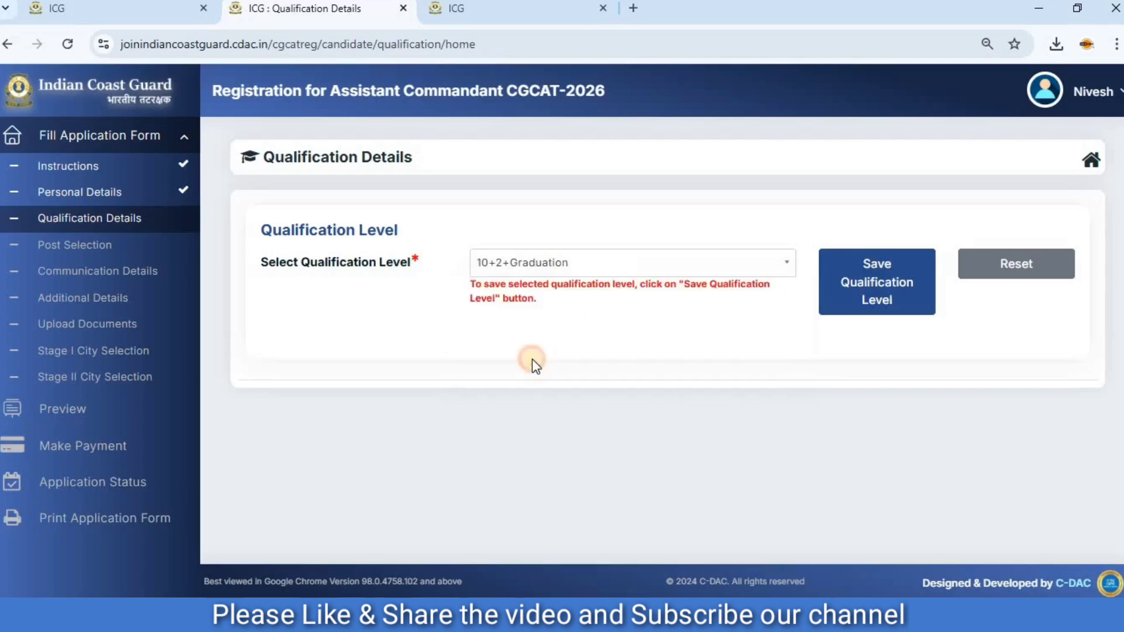
pyautogui.click(859, 290)
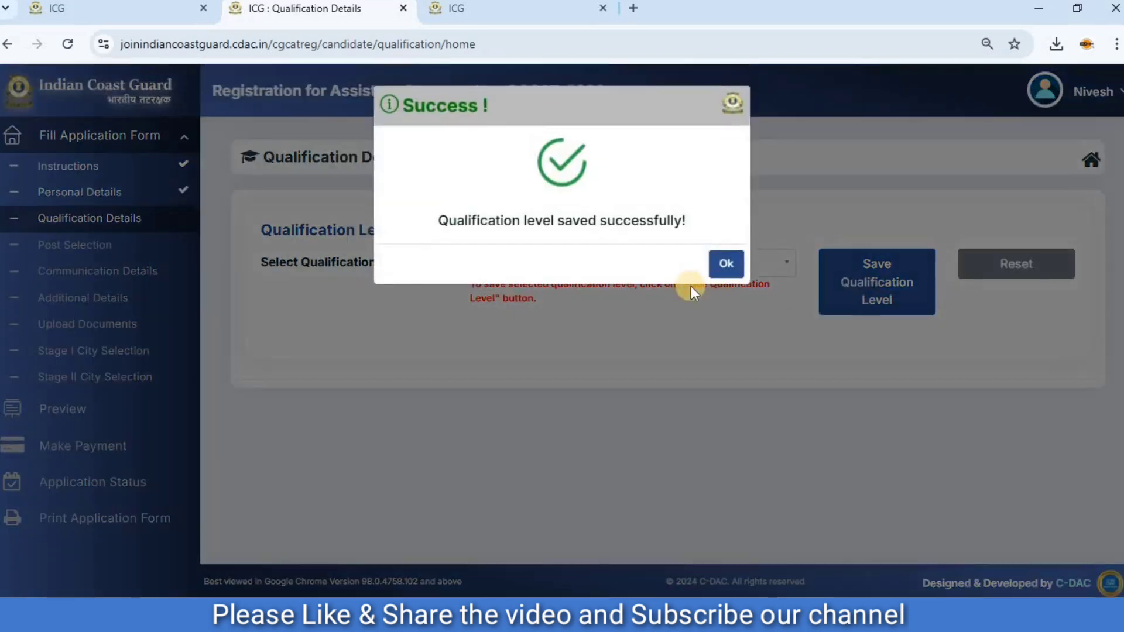
pyautogui.click(722, 260)
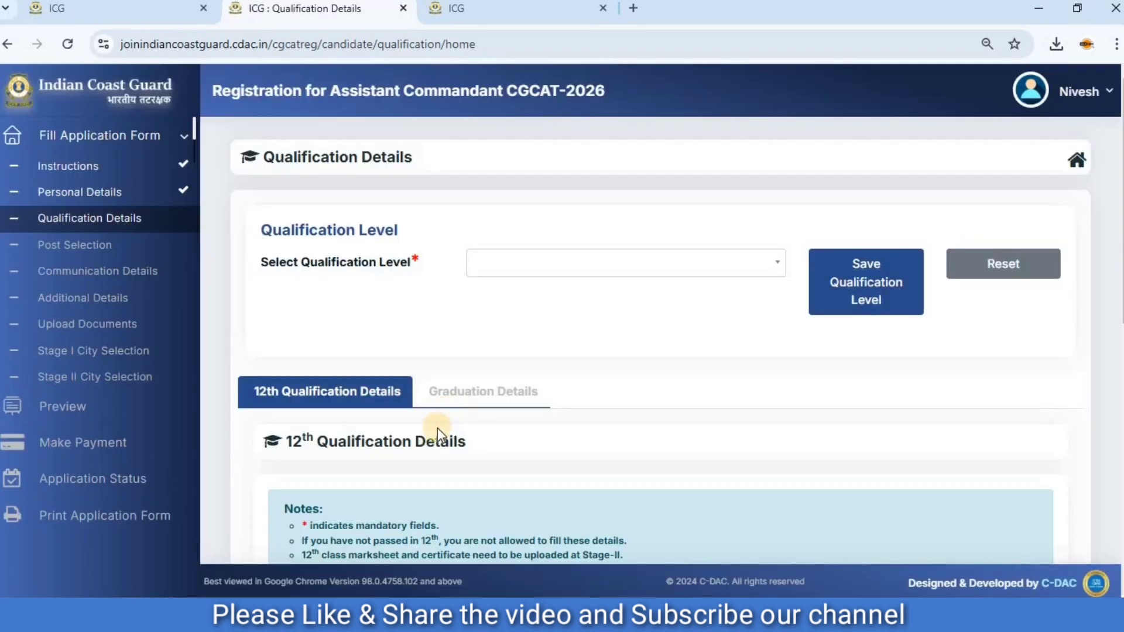
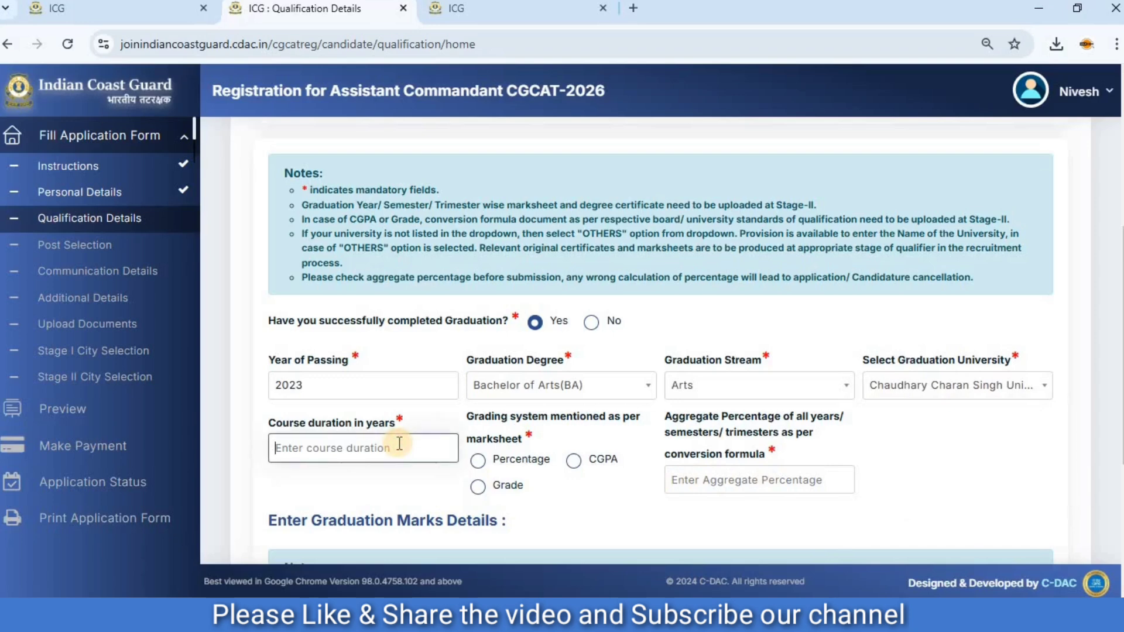
# Set the graduation course duration to 3 years, the grading system to Percentage and the aggregate percentage to 79.
pyautogui.write('3')
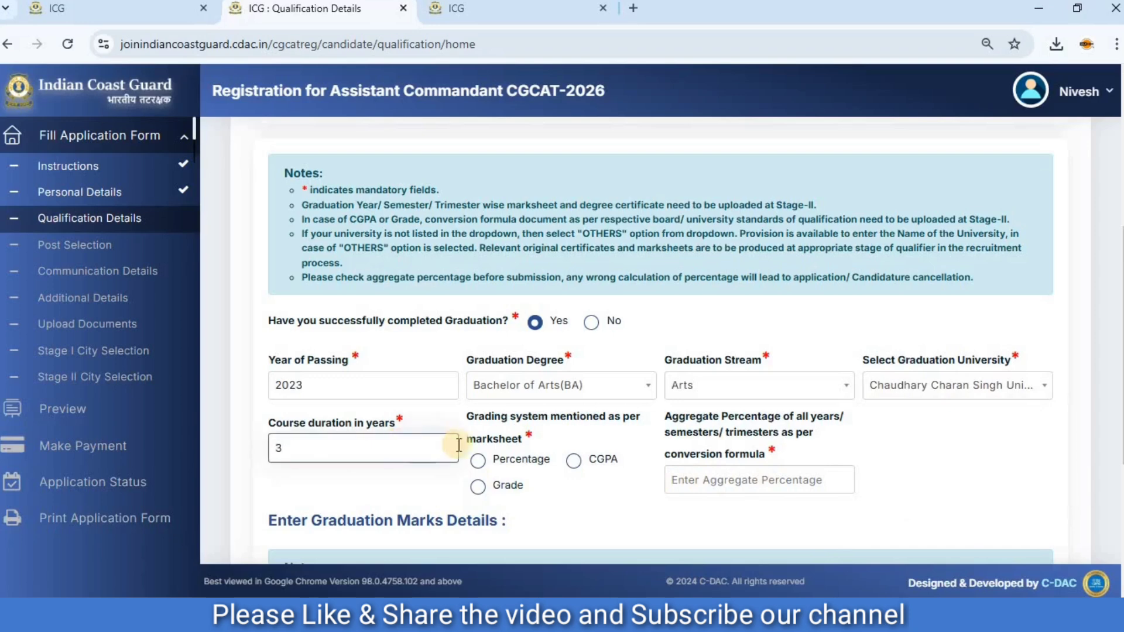
pyautogui.click(478, 461)
pyautogui.click(719, 465)
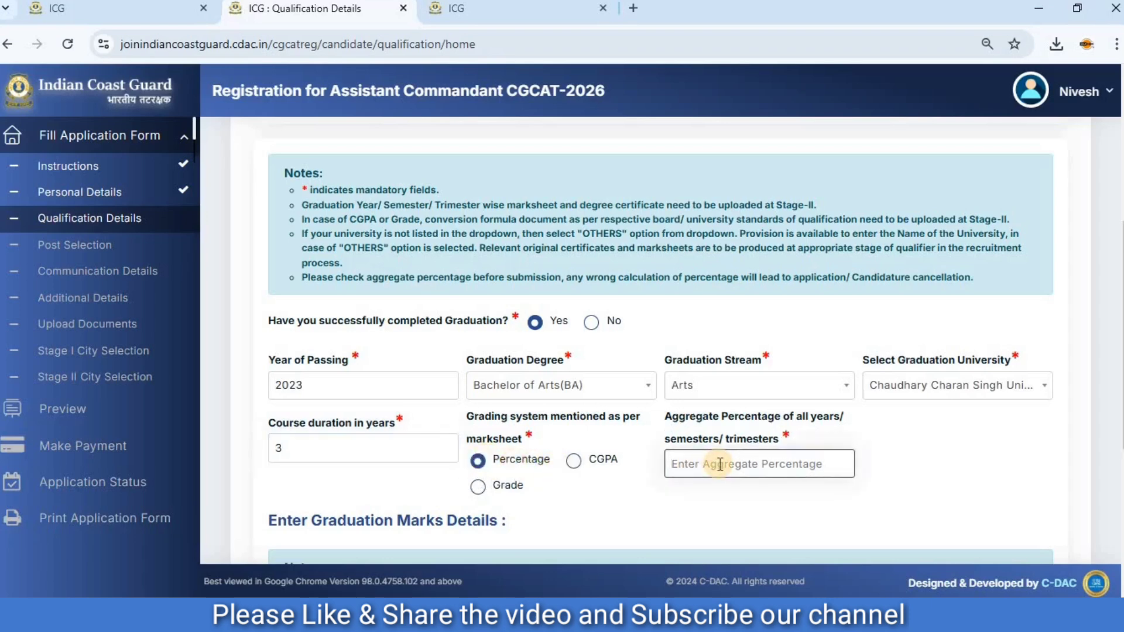
pyautogui.write('79')
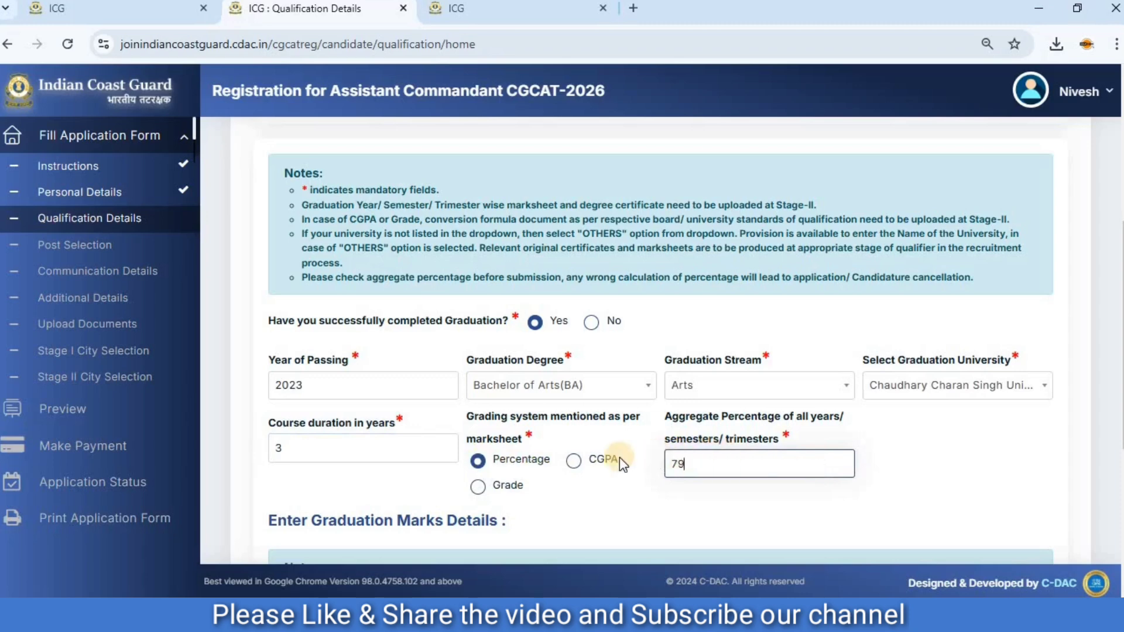
# Add a yearwise detail row to the graduation marks for Year 1 with the Annual graduation pattern.
pyautogui.scroll(-3, 620, 458)
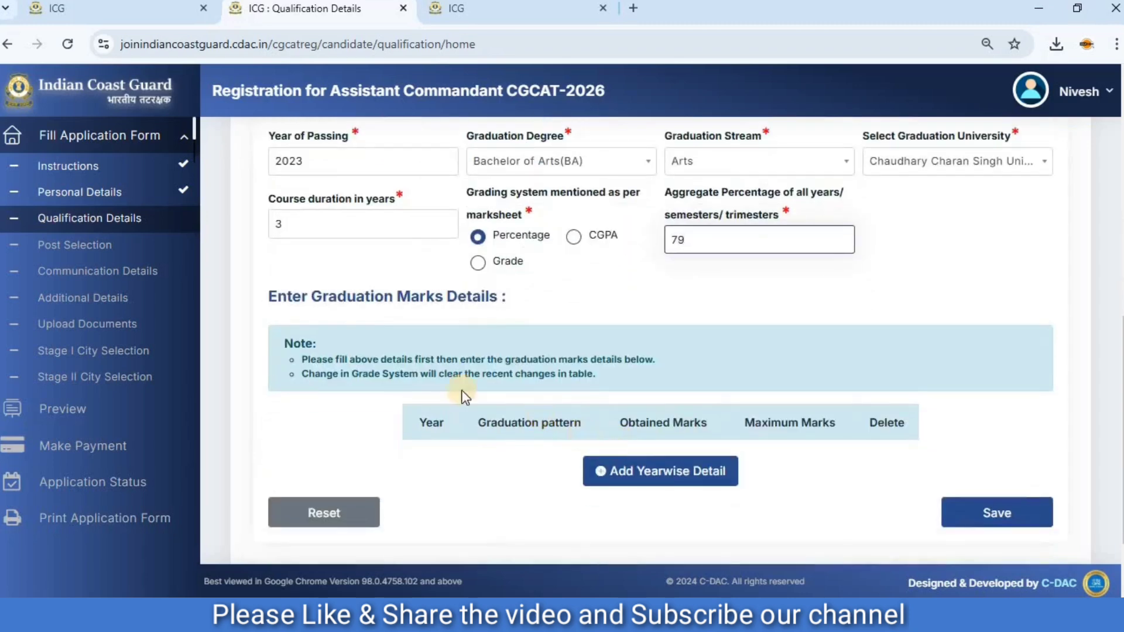
pyautogui.scroll(-2, 561, 398)
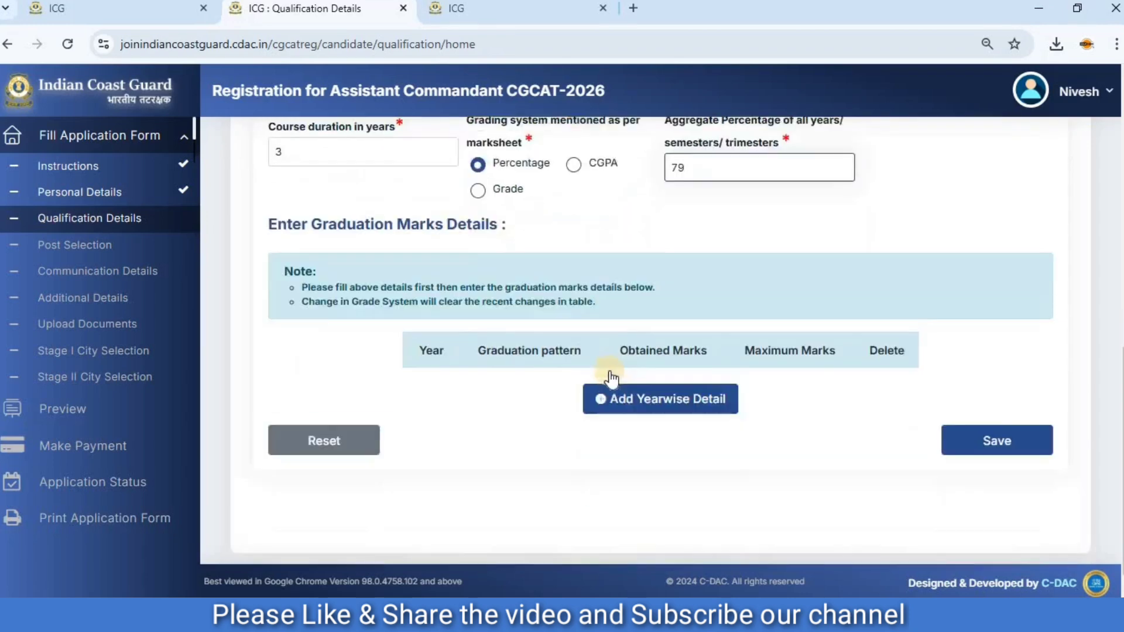
pyautogui.click(679, 377)
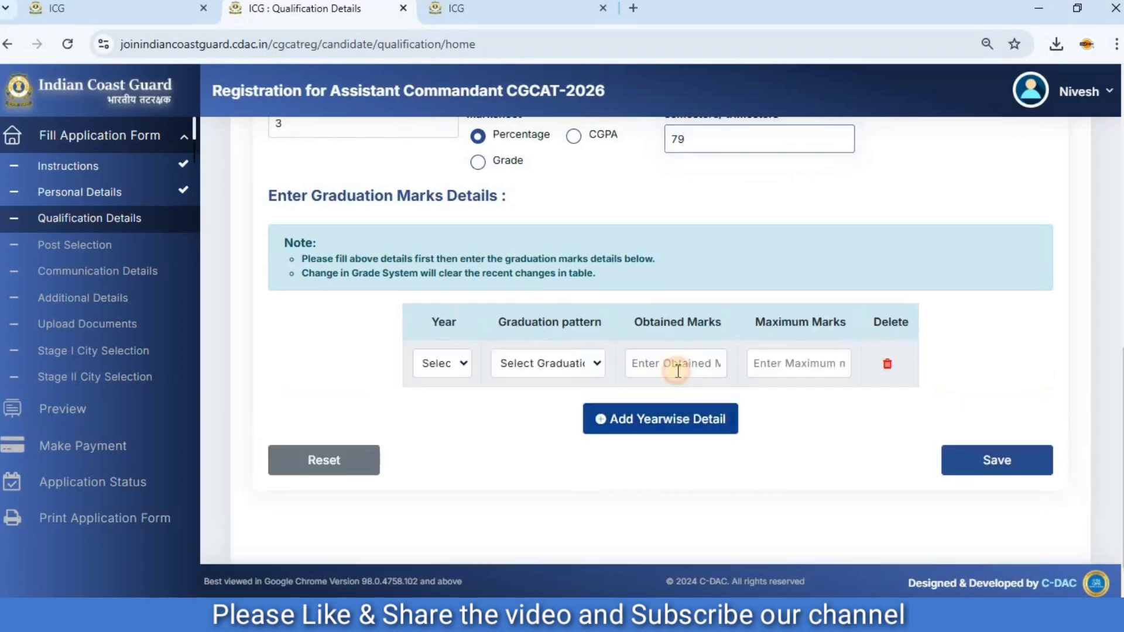
pyautogui.click(465, 363)
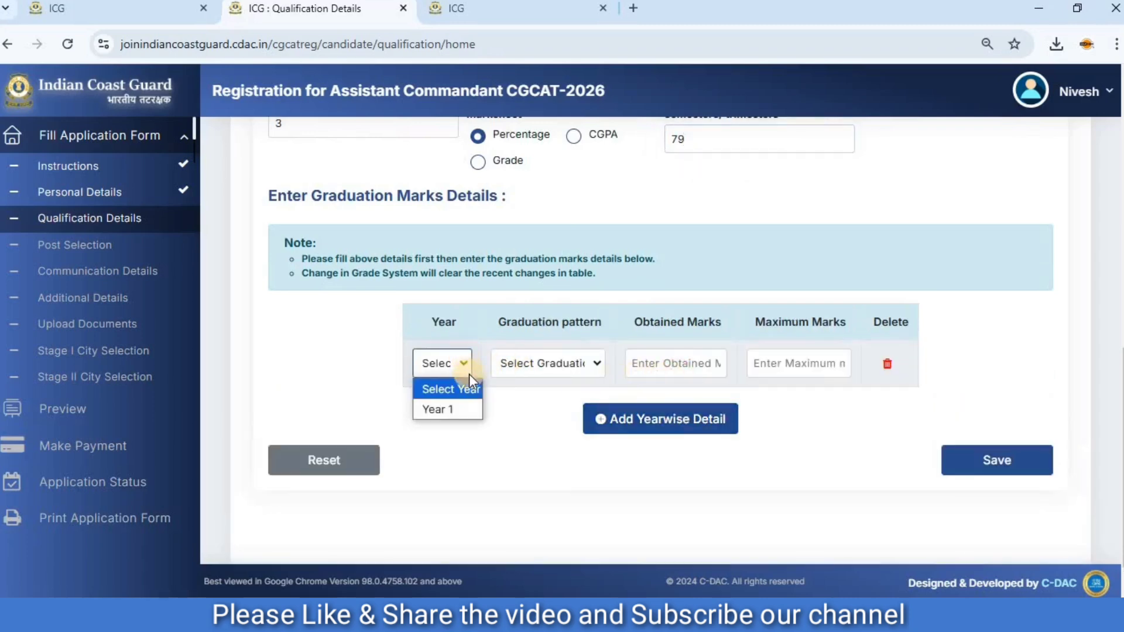
pyautogui.click(454, 411)
pyautogui.click(528, 367)
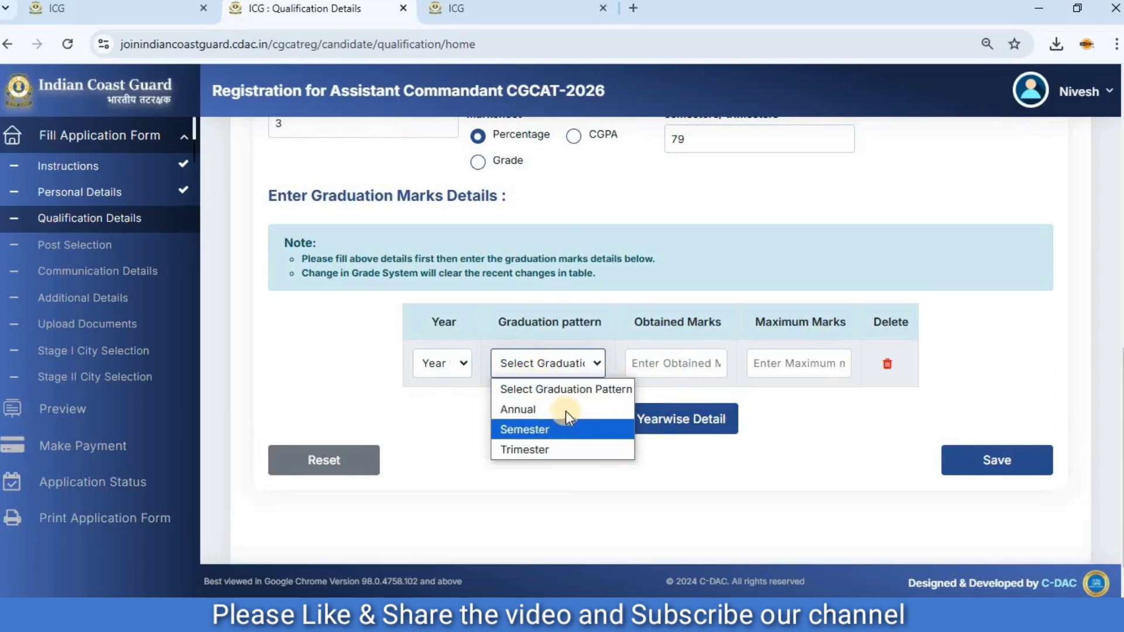
pyautogui.click(571, 431)
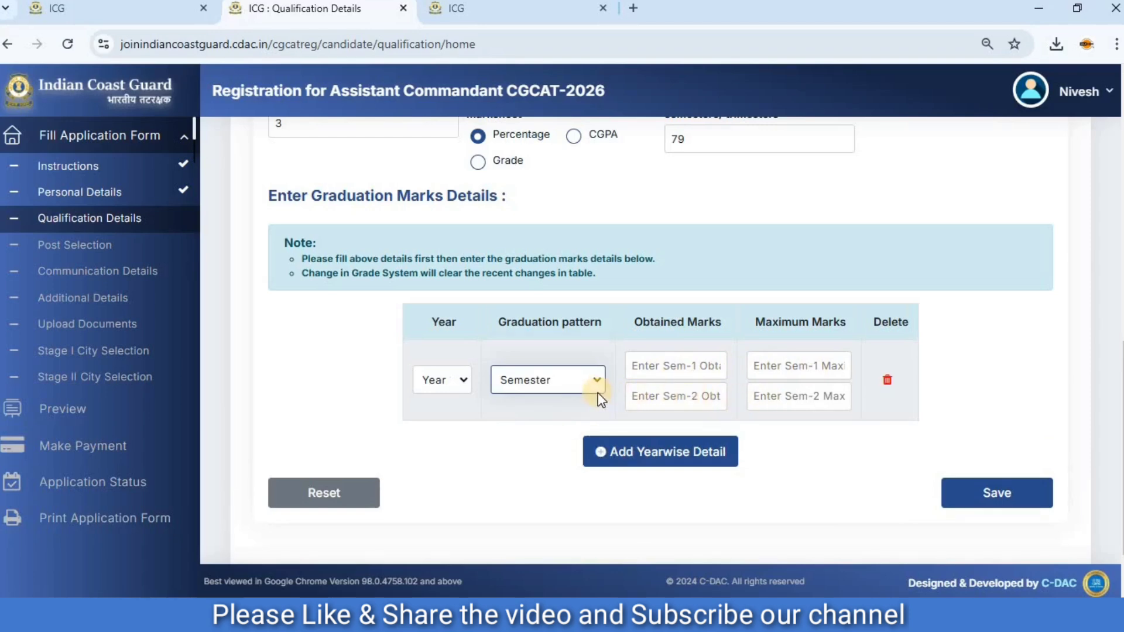
pyautogui.click(578, 384)
pyautogui.click(532, 425)
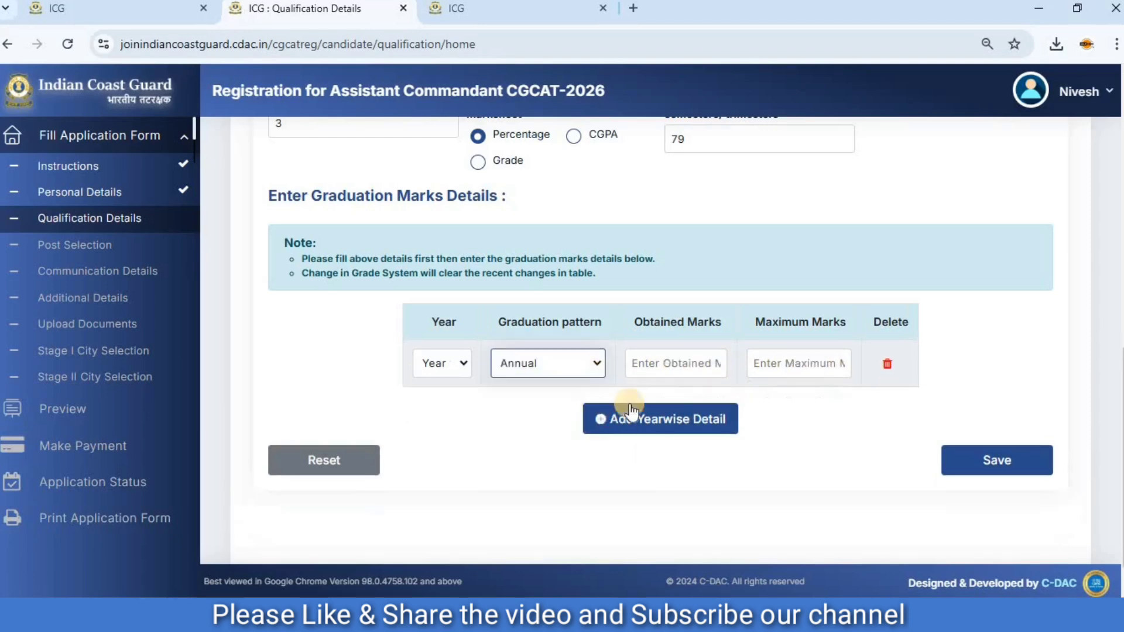
# Enter 785 obtained marks and 1000 maximum marks for Year 1.
pyautogui.click(680, 363)
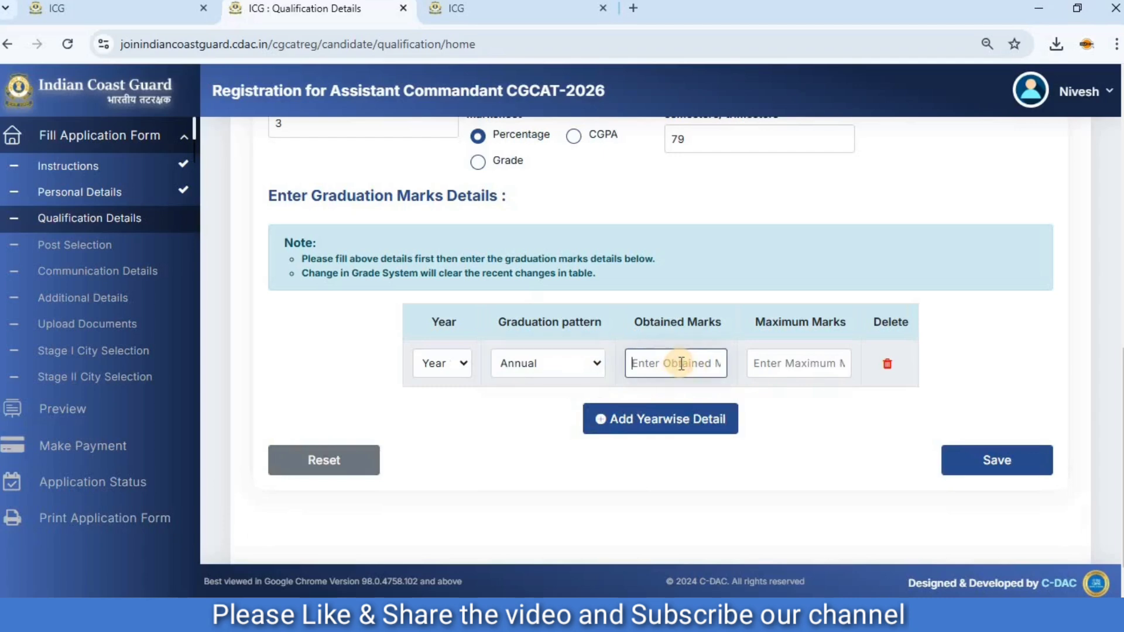
pyautogui.write('785')
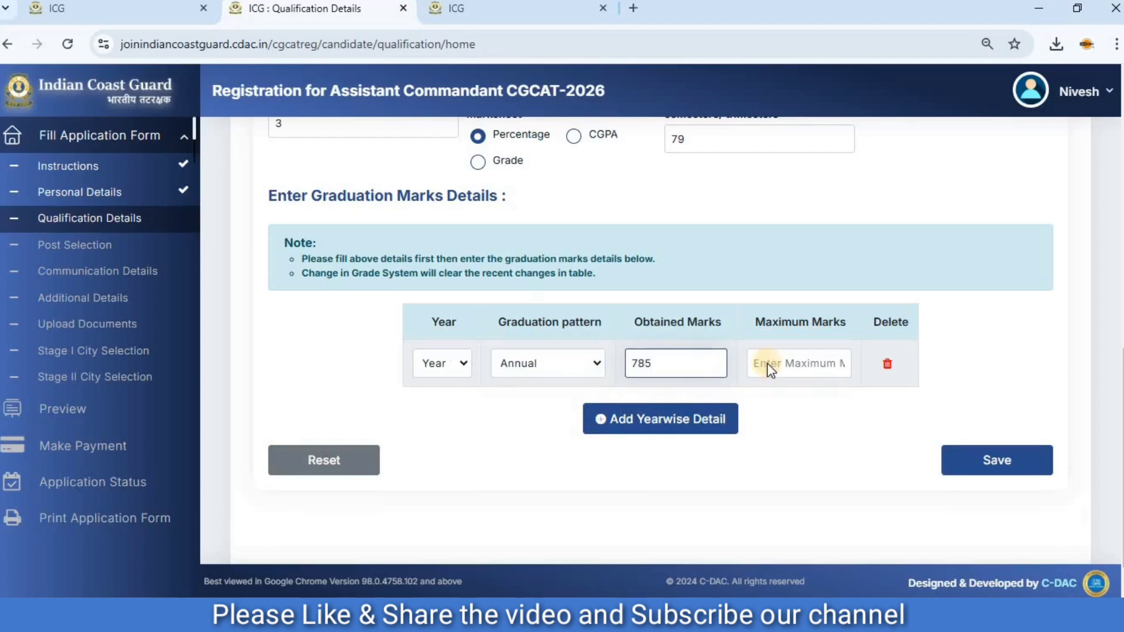
pyautogui.click(800, 363)
pyautogui.write('1000')
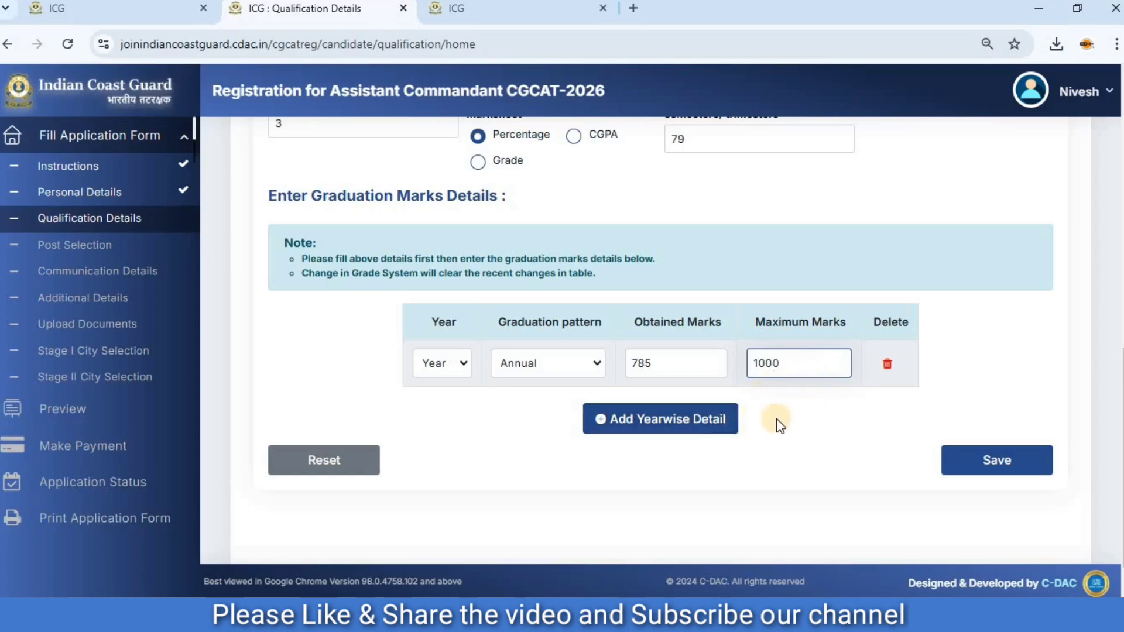
# Add a Year 2 row with the Annual pattern, 875 obtained marks and 1000 maximum marks.
pyautogui.click(715, 426)
pyautogui.click(443, 412)
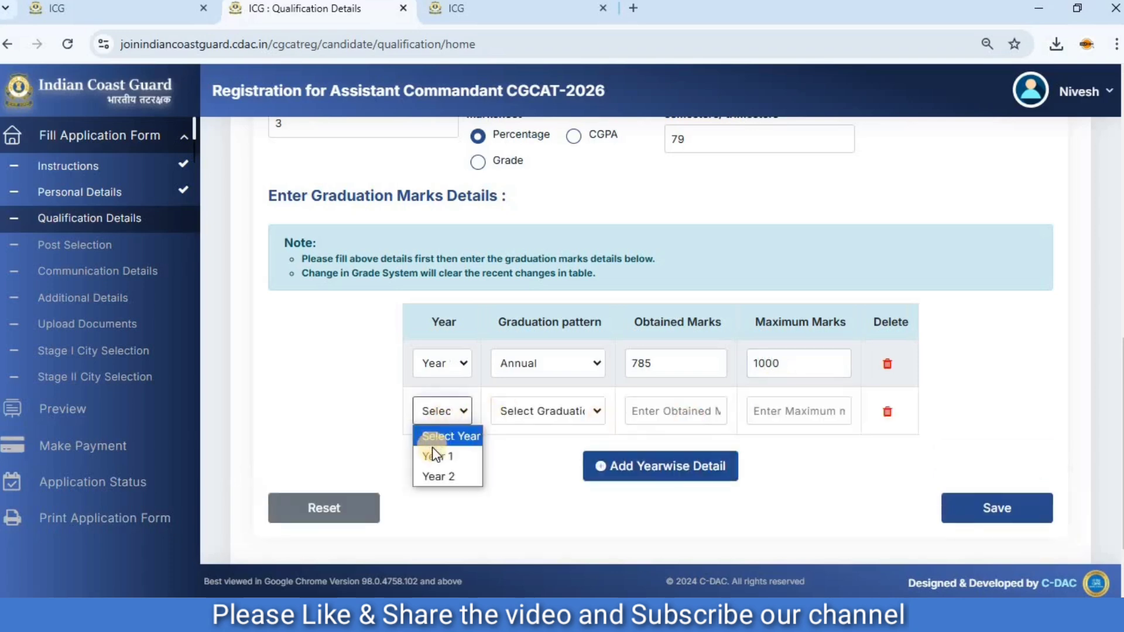
pyautogui.click(438, 476)
pyautogui.click(556, 413)
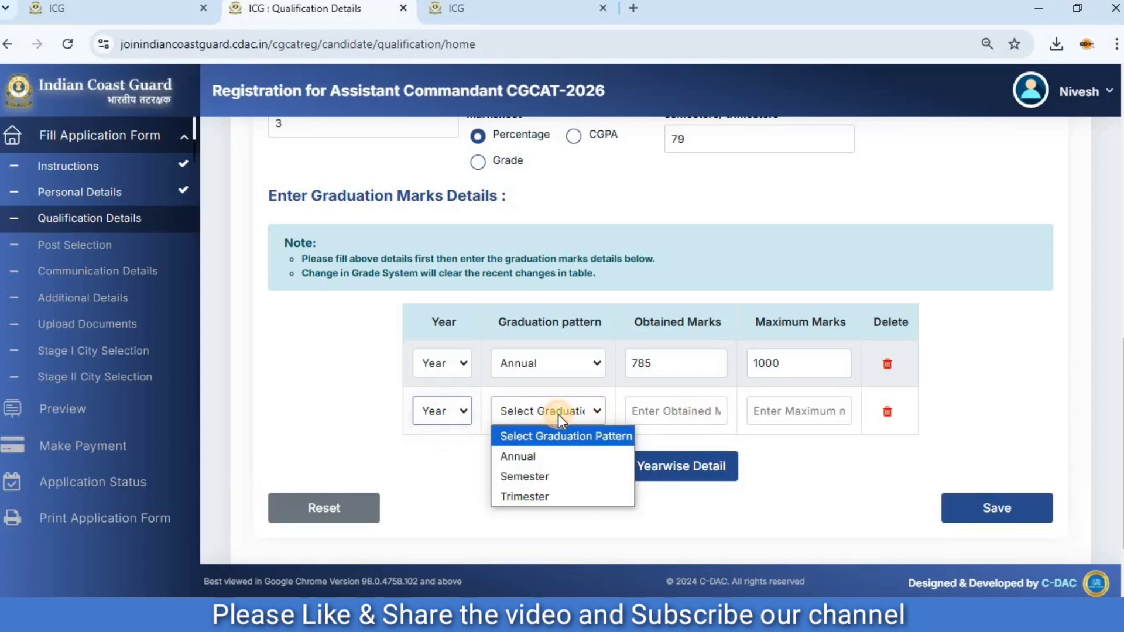
pyautogui.click(554, 458)
pyautogui.click(655, 406)
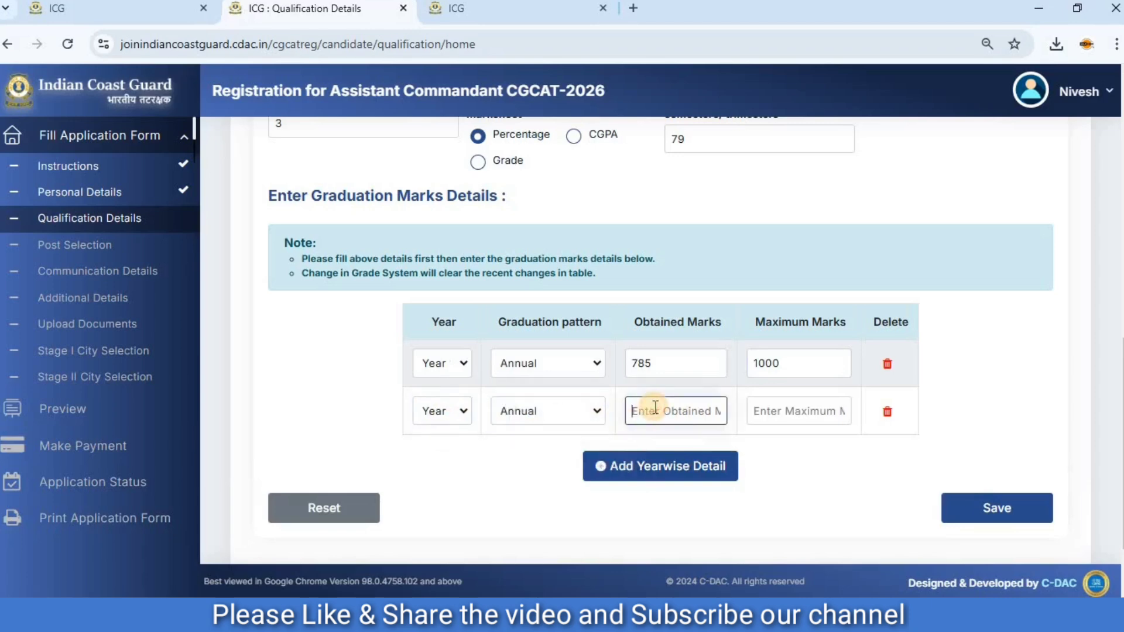
pyautogui.write('875')
pyautogui.click(758, 411)
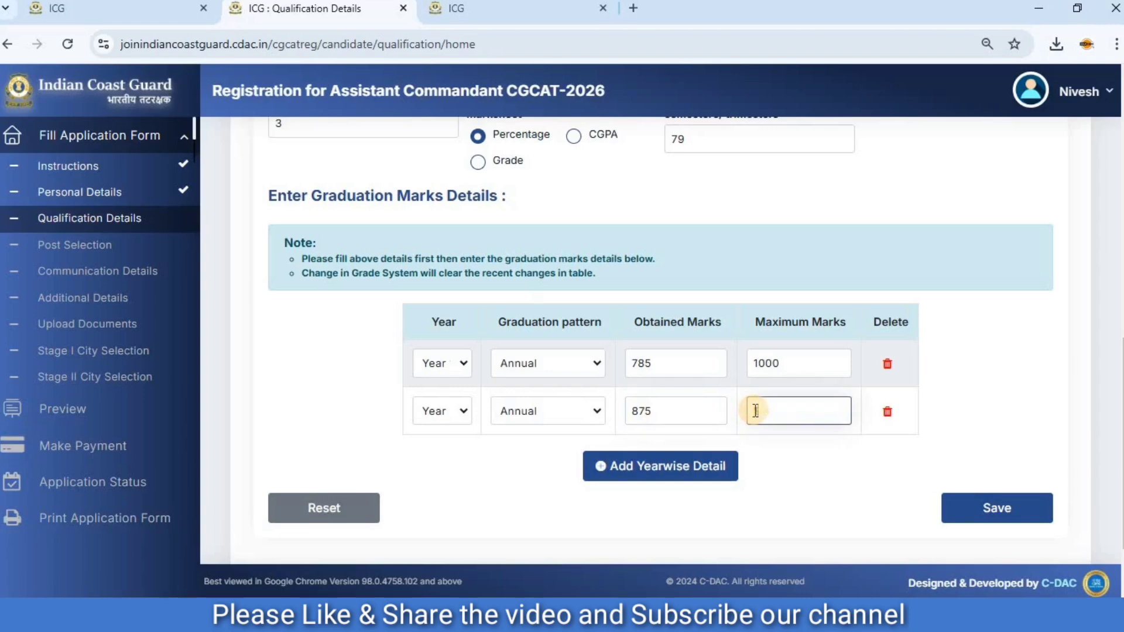
# Add a third yearwise row with the Annual pattern, 785 obtained marks and 1000 maximum marks.
pyautogui.click(661, 466)
pyautogui.click(536, 459)
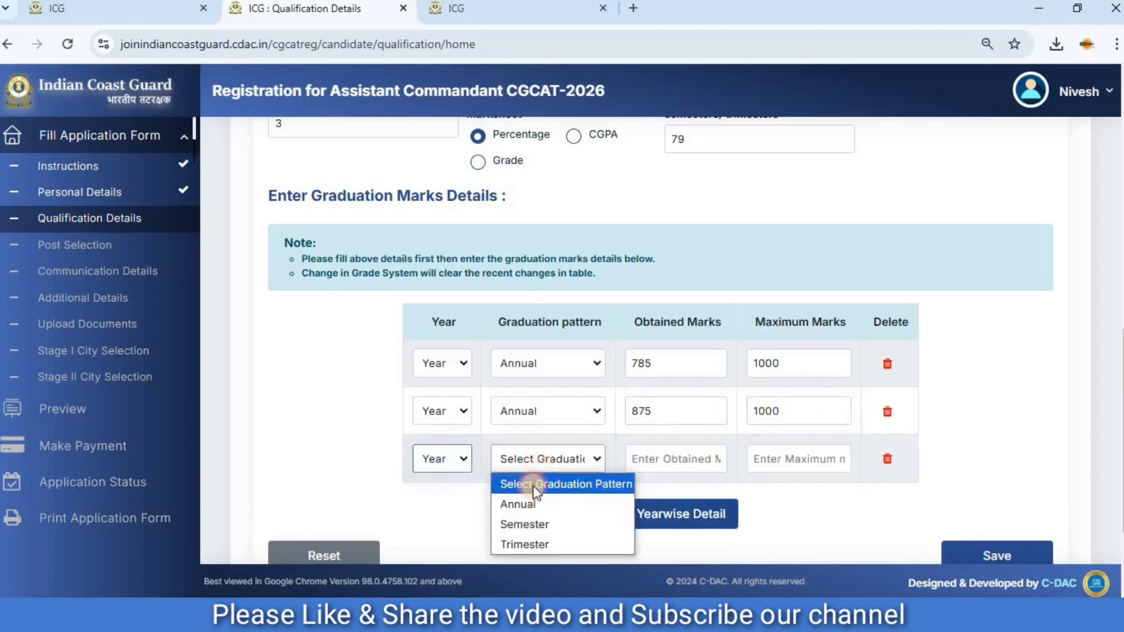
pyautogui.click(527, 502)
pyautogui.click(661, 462)
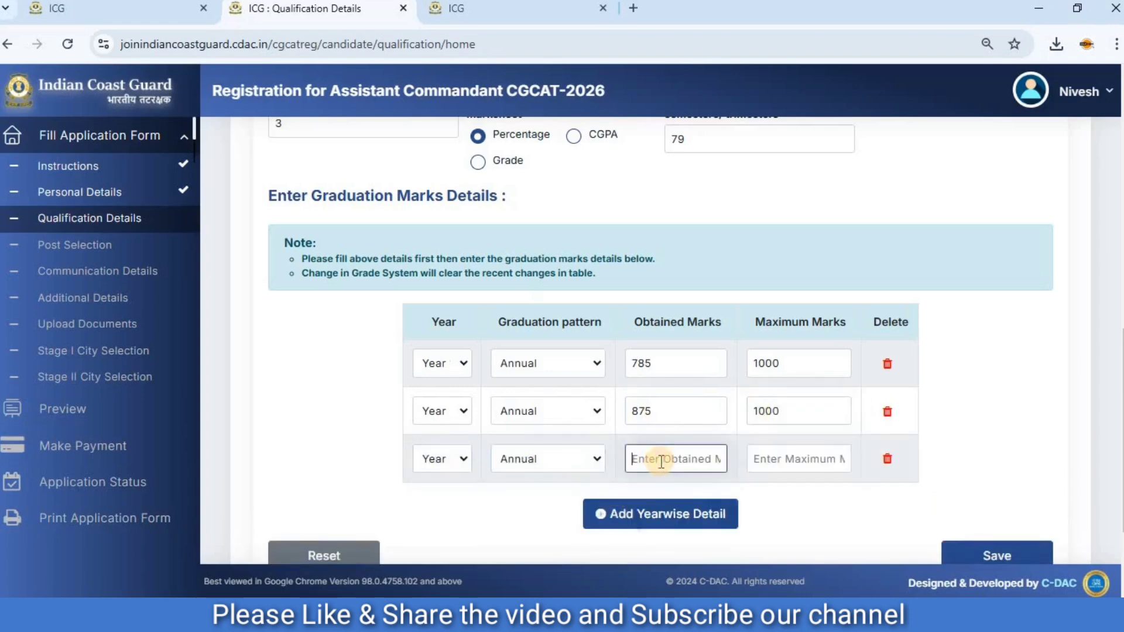
pyautogui.write('785')
pyautogui.click(791, 459)
pyautogui.write('1000')
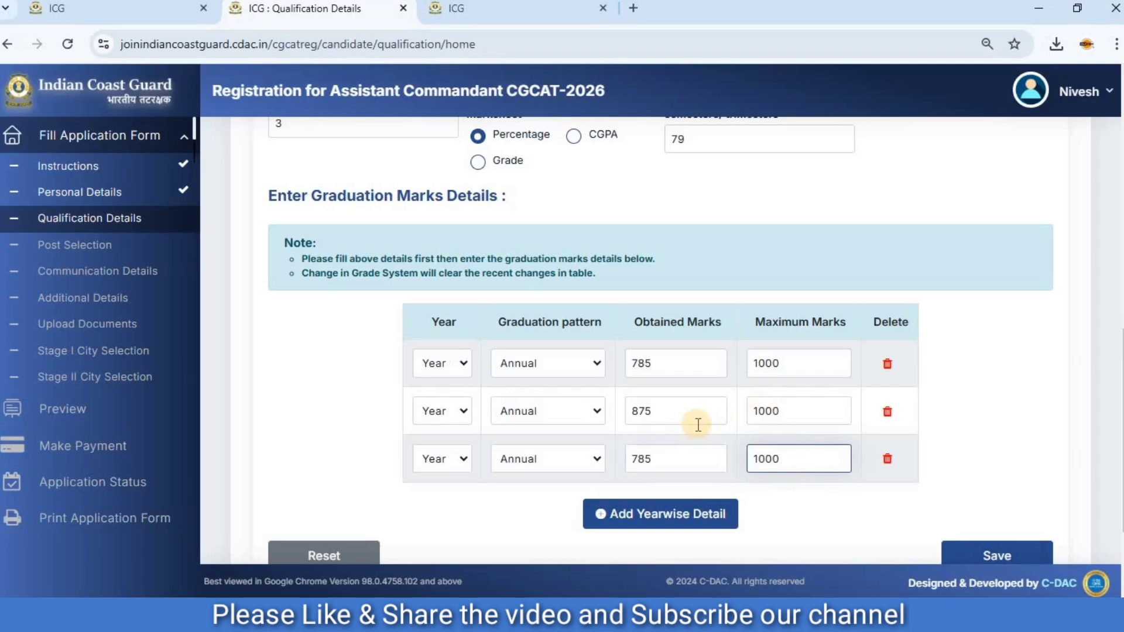
# Save the graduation qualification details and continue to the post selection.
pyautogui.scroll(-2, 843, 397)
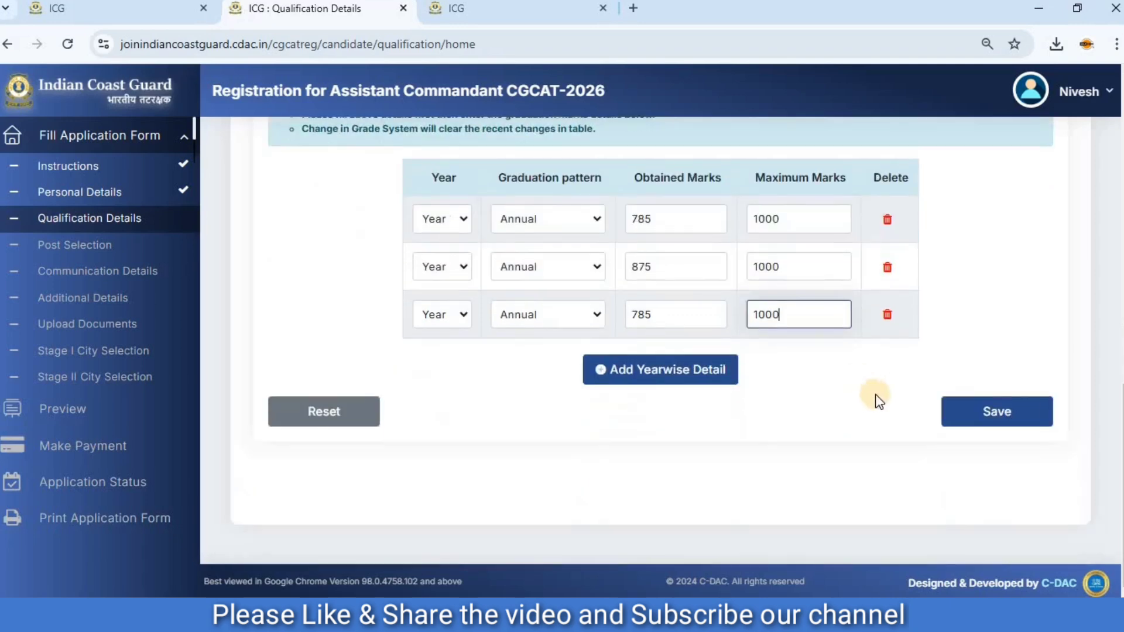
pyautogui.click(970, 420)
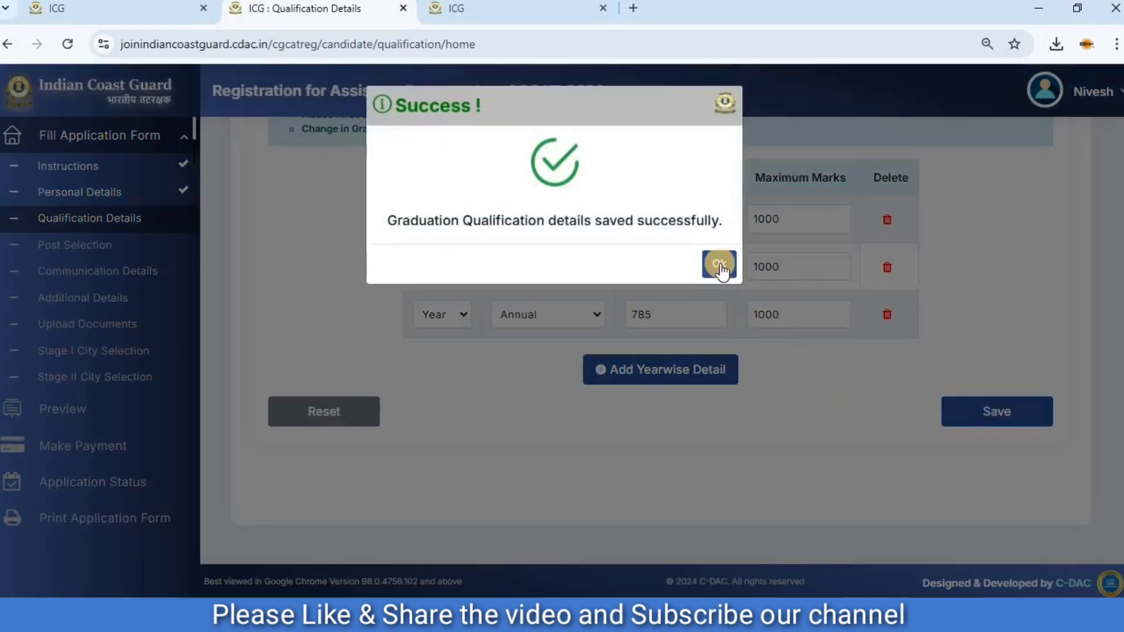
pyautogui.click(716, 266)
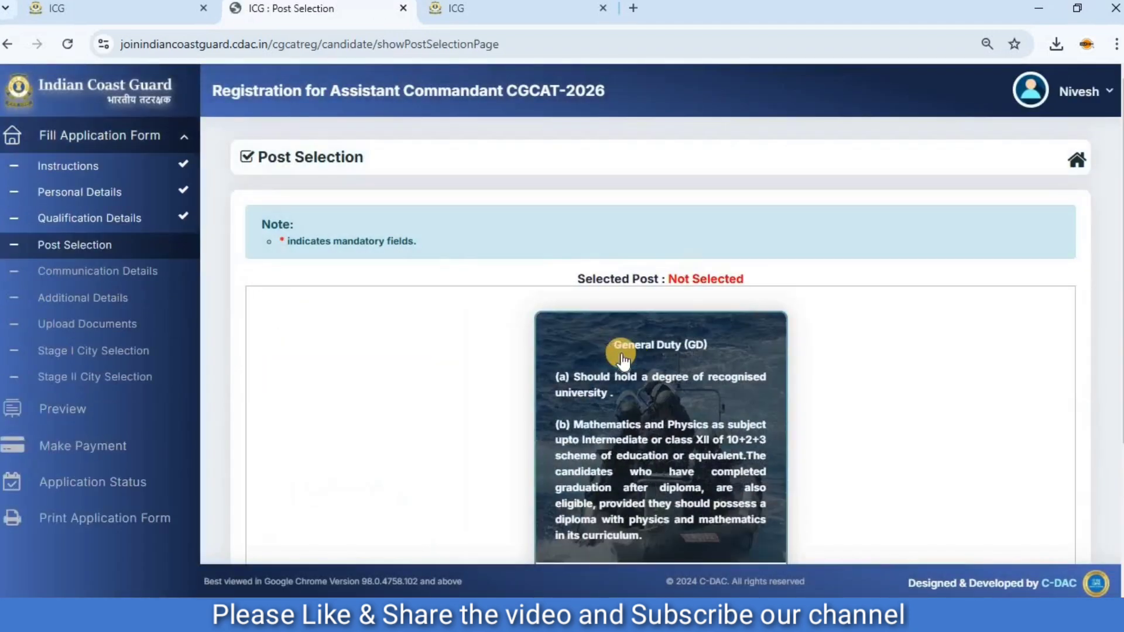
# Choose the General Duty (GD) post, save and submit the selection, and continue to the communication details.
pyautogui.scroll(-2, 565, 351)
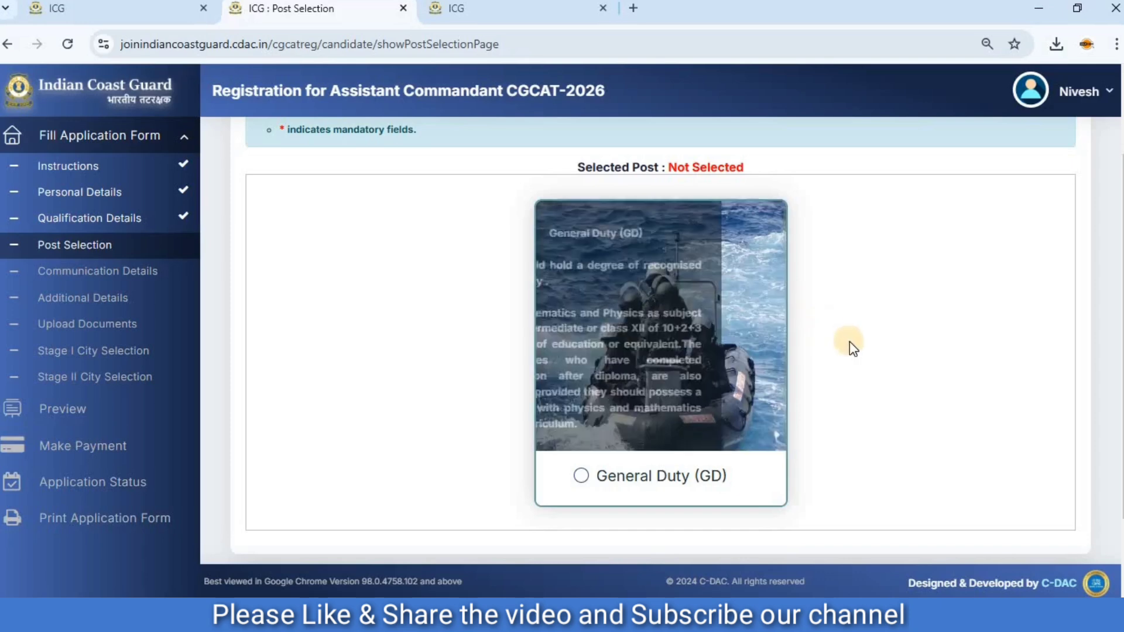
pyautogui.click(637, 479)
pyautogui.scroll(-2, 682, 402)
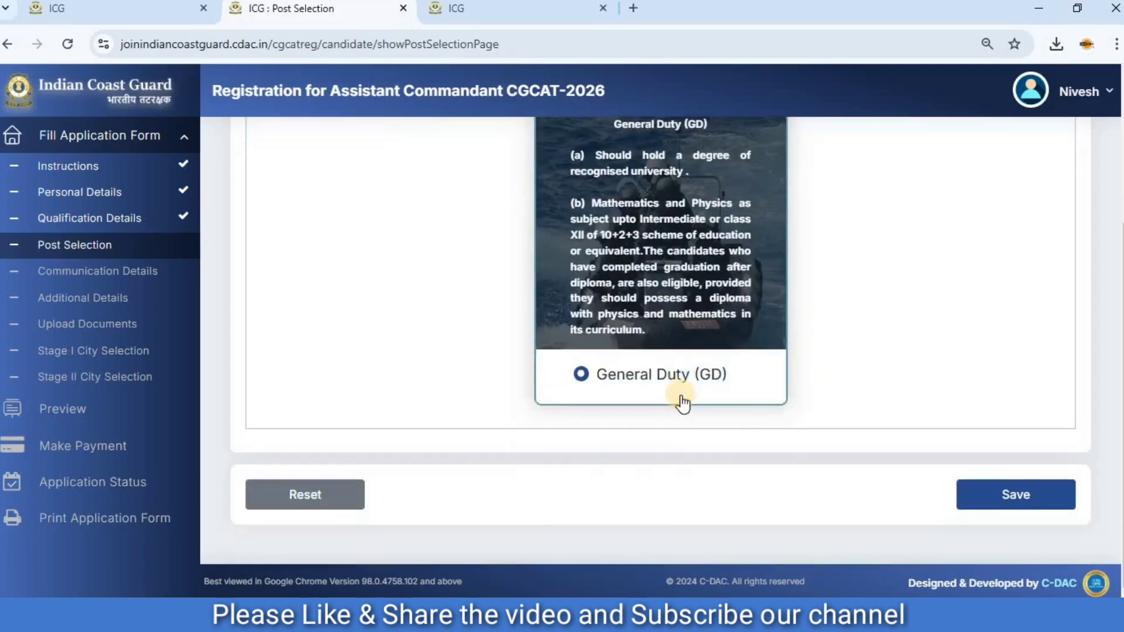
pyautogui.click(1029, 497)
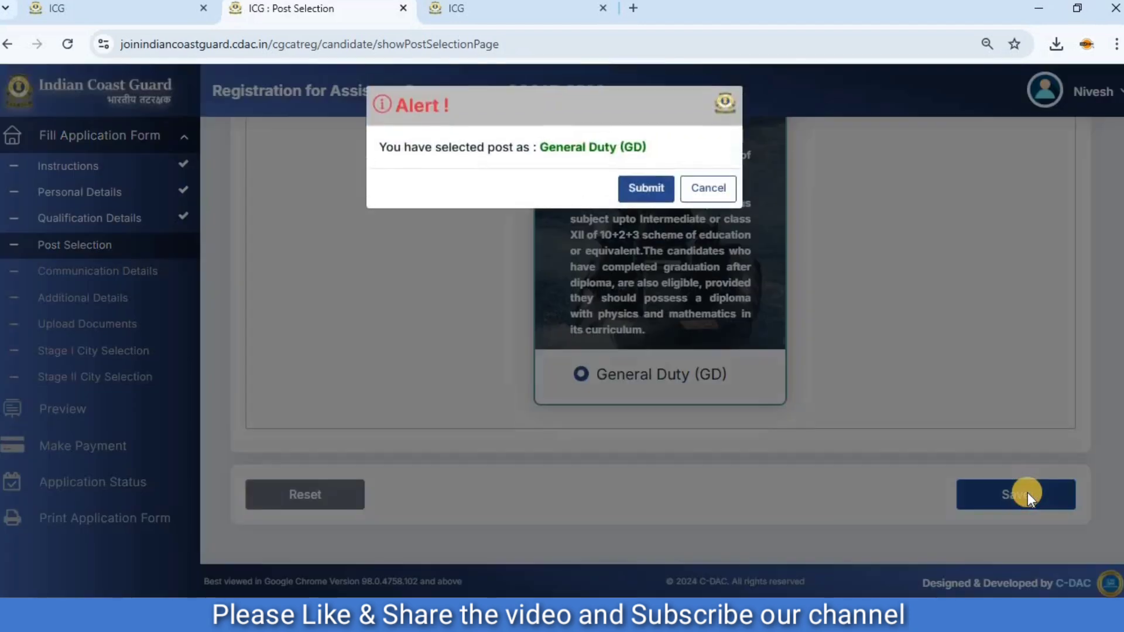
pyautogui.click(657, 192)
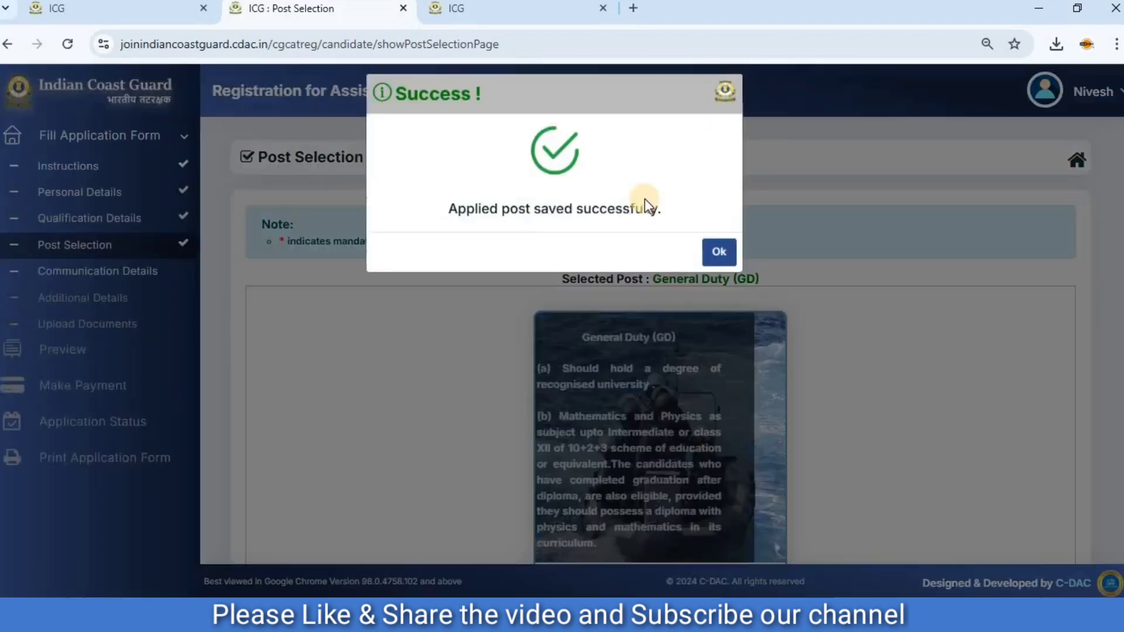
pyautogui.click(720, 265)
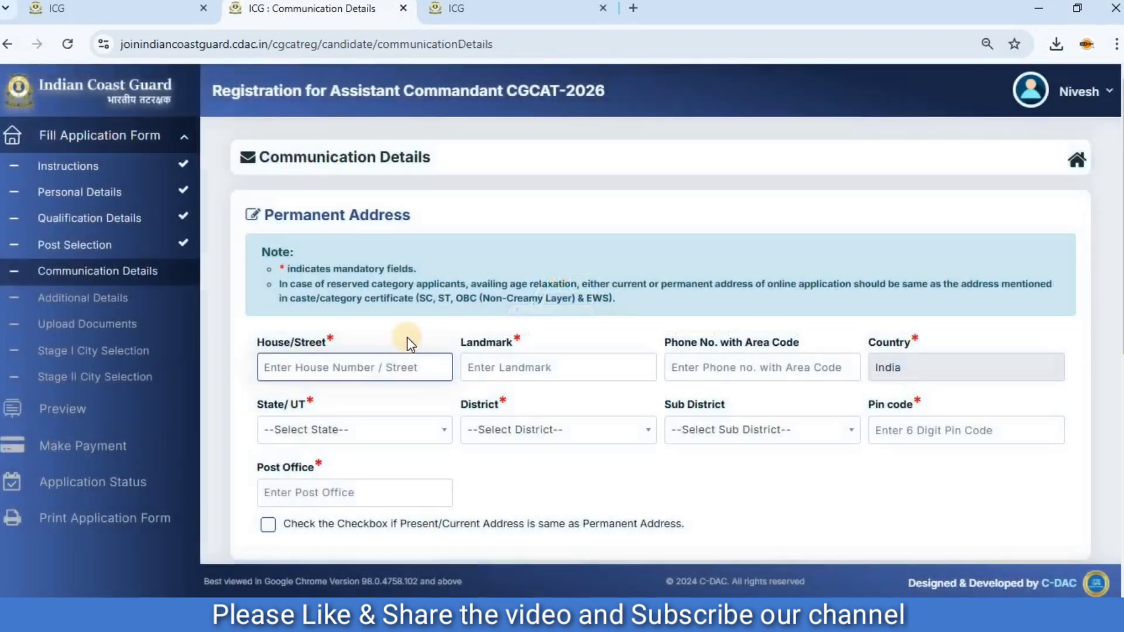
# Select Uttar Pradesh as the state and Shamli as the district of the permanent address.
pyautogui.click(381, 366)
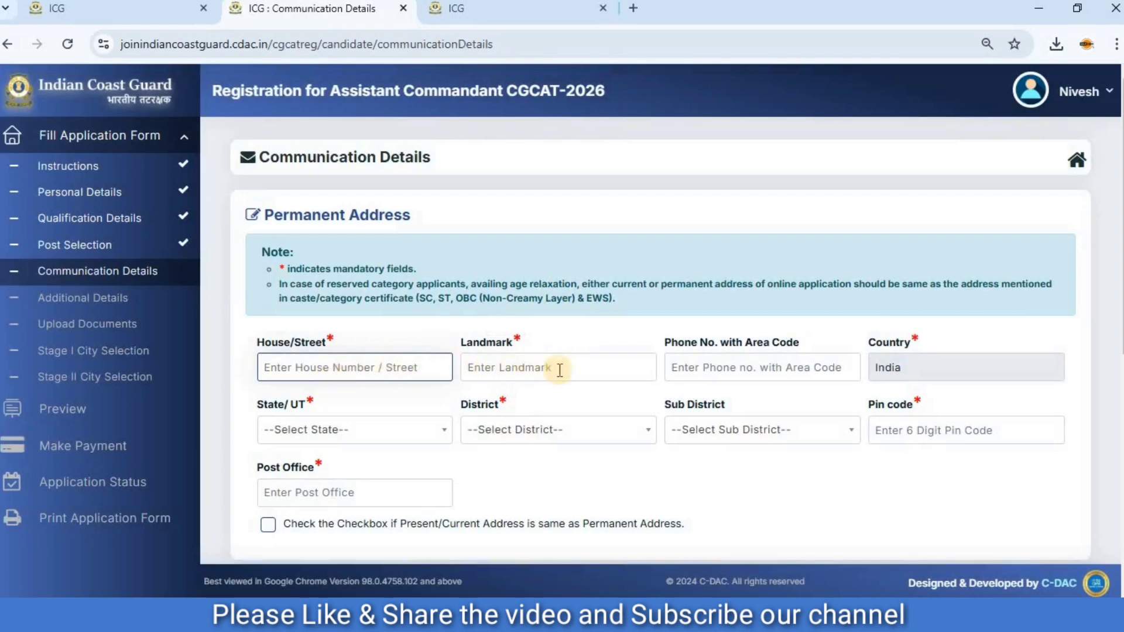
pyautogui.click(360, 428)
pyautogui.scroll(-10, 363, 369)
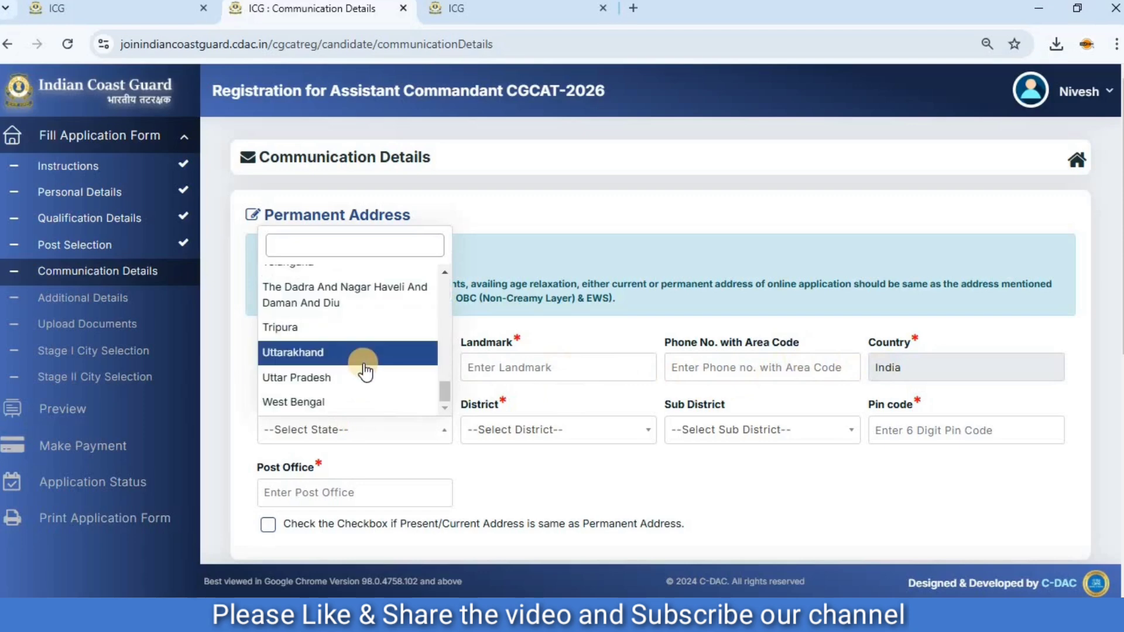
pyautogui.click(372, 378)
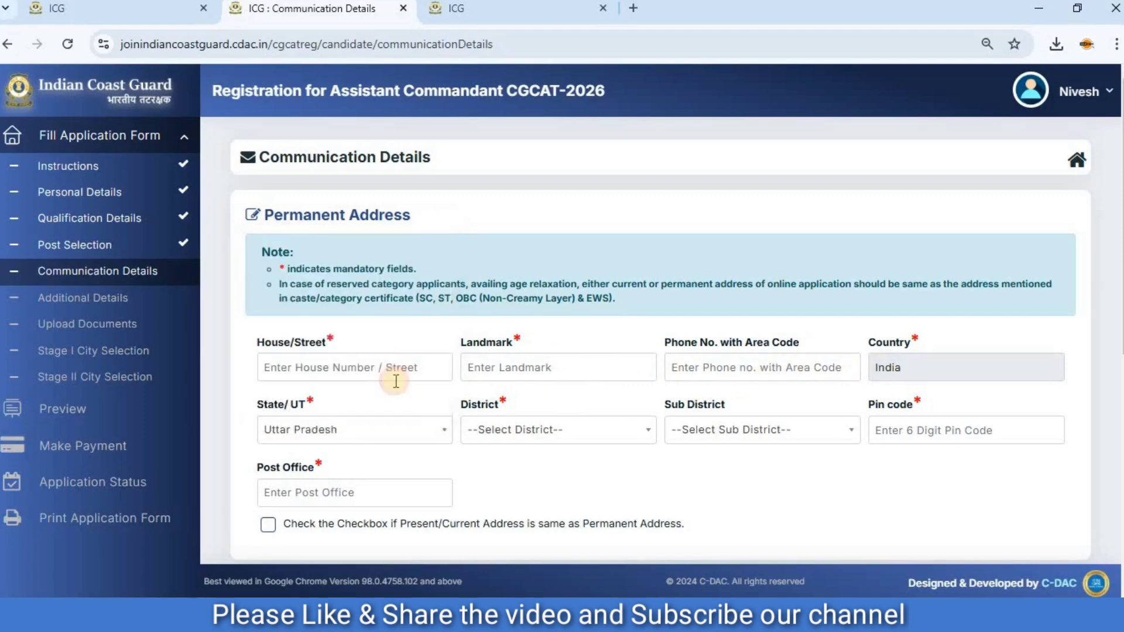
pyautogui.click(486, 428)
pyautogui.scroll(-8, 498, 333)
pyautogui.scroll(-4, 499, 334)
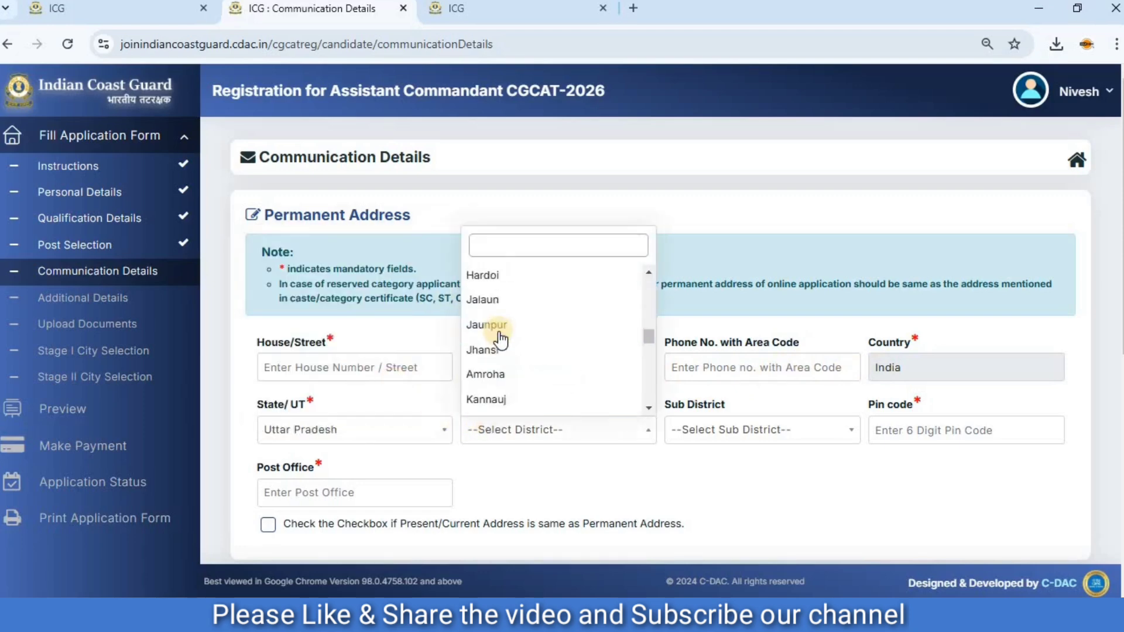
pyautogui.click(493, 326)
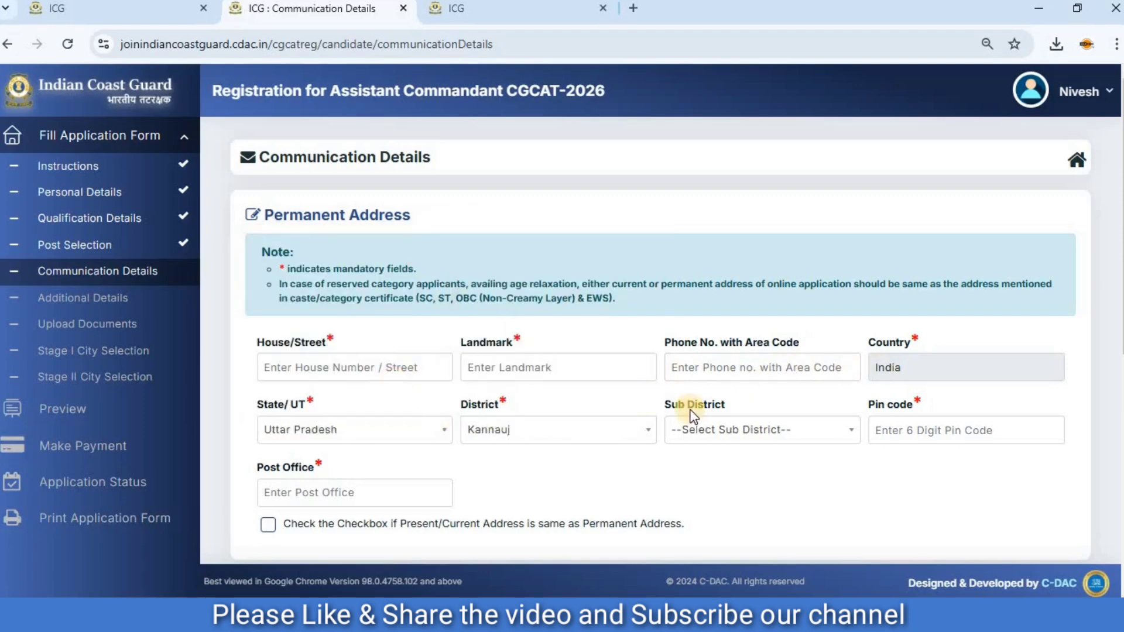
# Select Kairana as the permanent address sub district, and go through the pin code and post office fields.
pyautogui.click(713, 433)
pyautogui.scroll(-1, 720, 378)
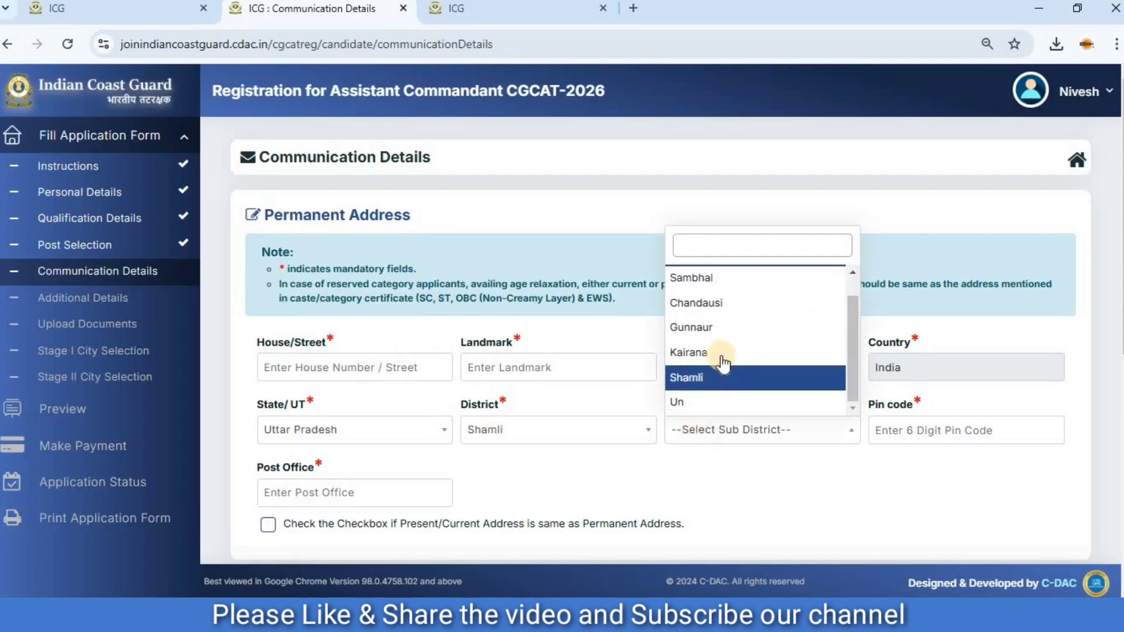
pyautogui.click(718, 352)
pyautogui.click(925, 429)
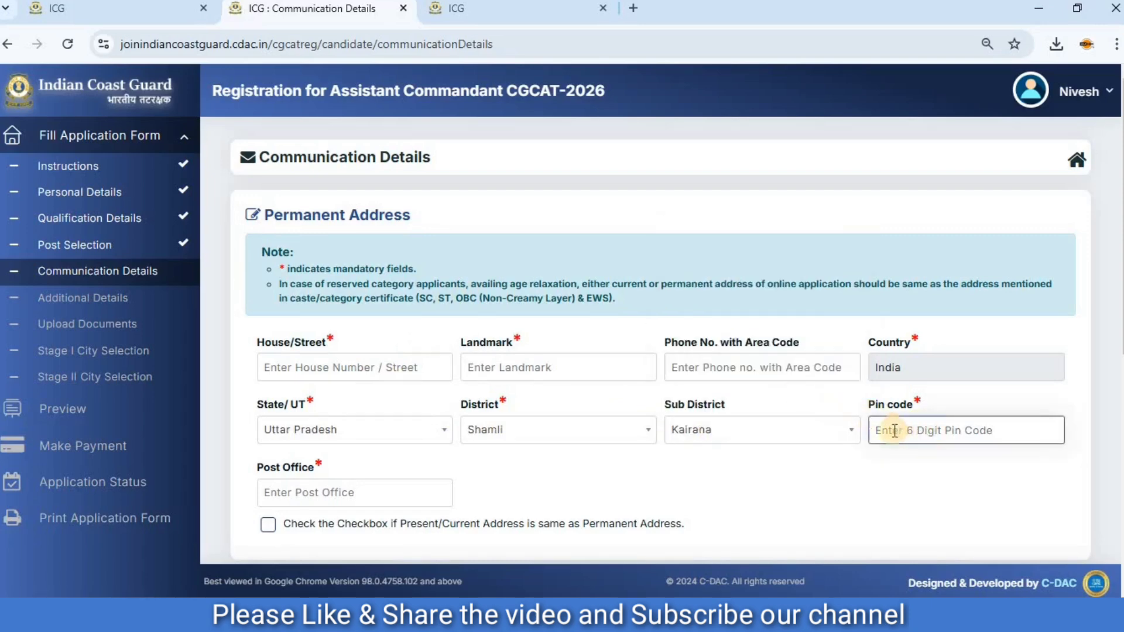
pyautogui.click(304, 494)
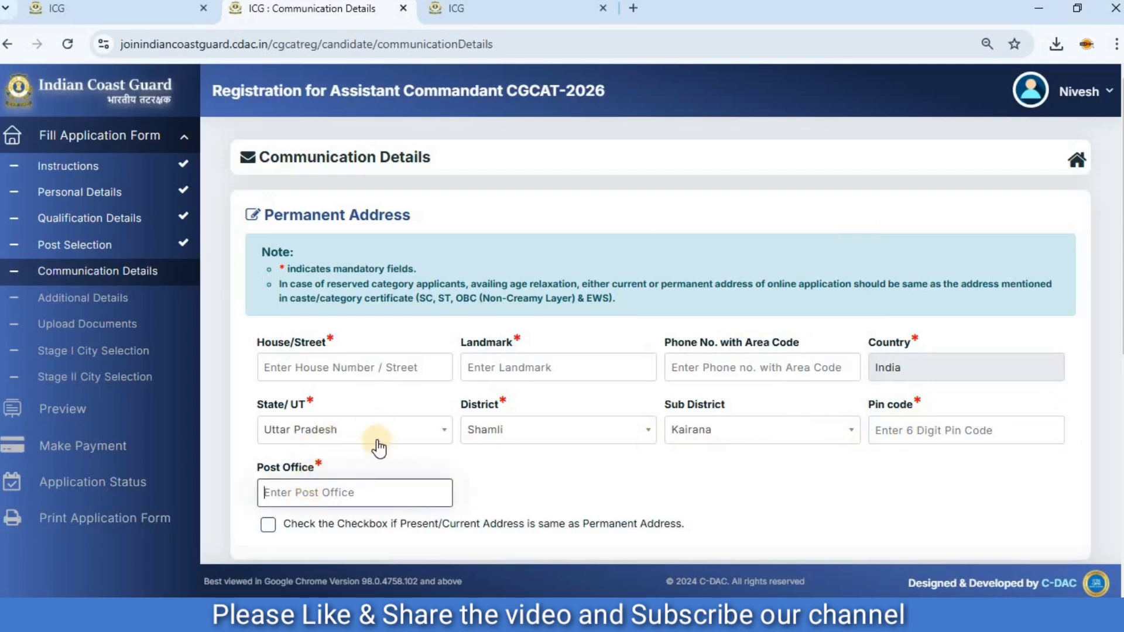
# Mark the present/current address as the same as the permanent address.
pyautogui.scroll(-3, 377, 448)
pyautogui.scroll(-2, 378, 446)
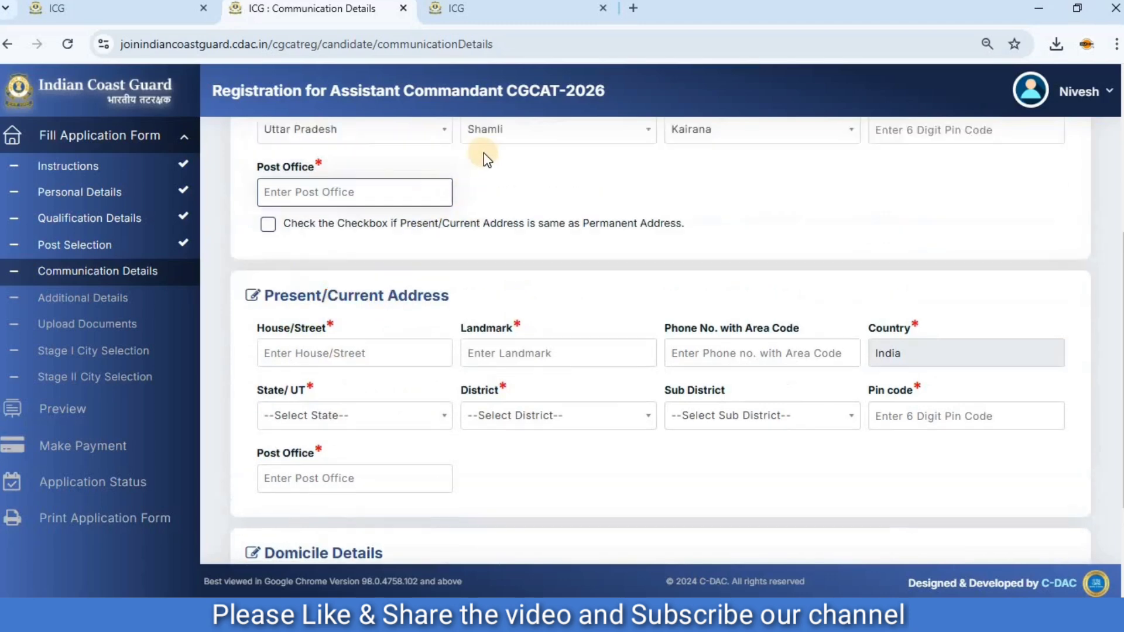
pyautogui.scroll(3, 482, 155)
pyautogui.scroll(-3, 362, 300)
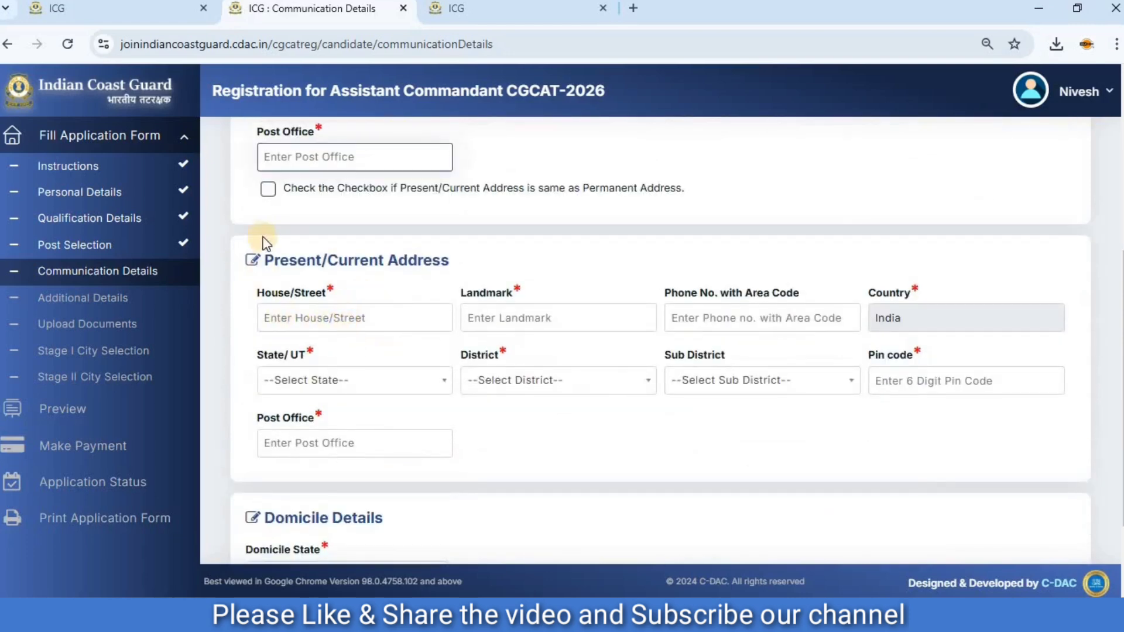
pyautogui.click(270, 189)
pyautogui.click(270, 189)
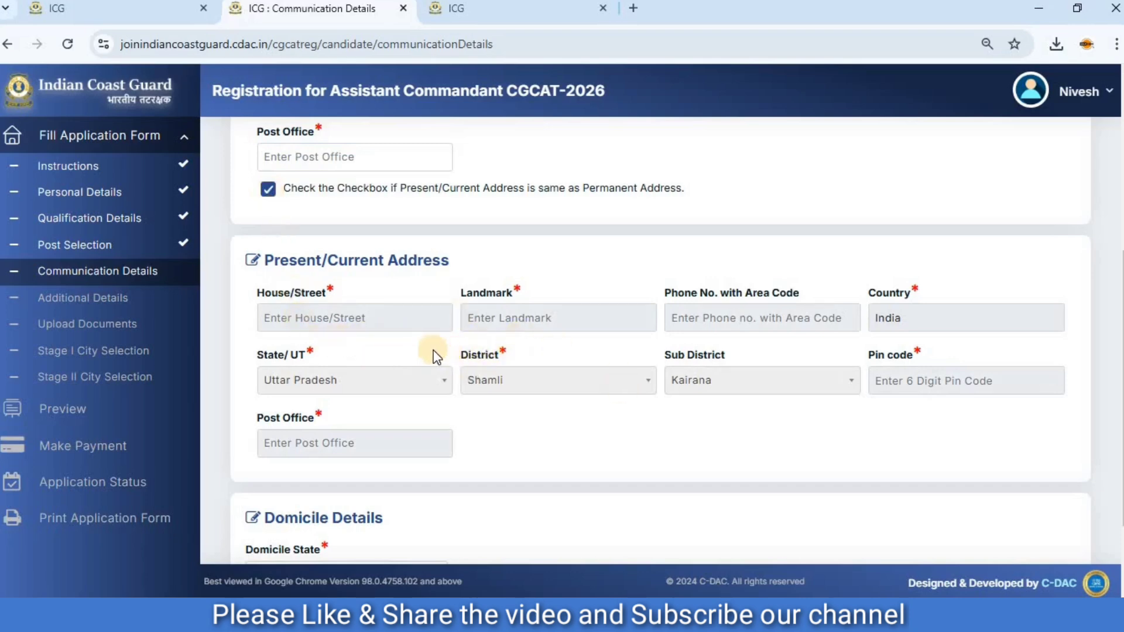
# Choose Uttar Pradesh as the domicile state, then save the communication details and continue to the additional details.
pyautogui.scroll(-2, 436, 410)
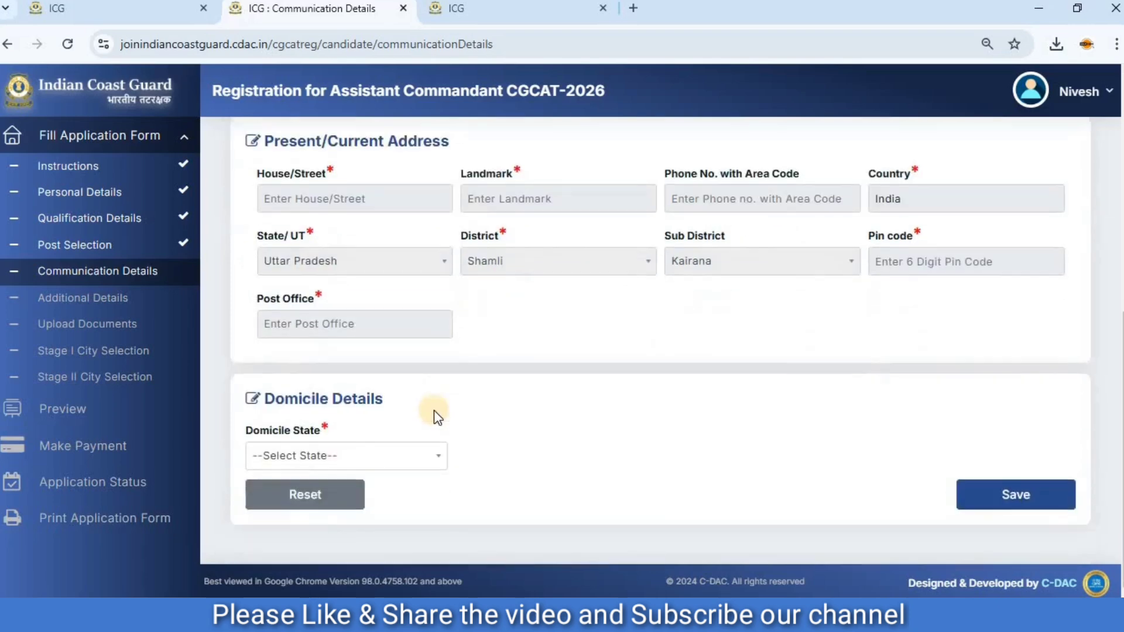
pyautogui.click(364, 466)
pyautogui.scroll(-5, 327, 387)
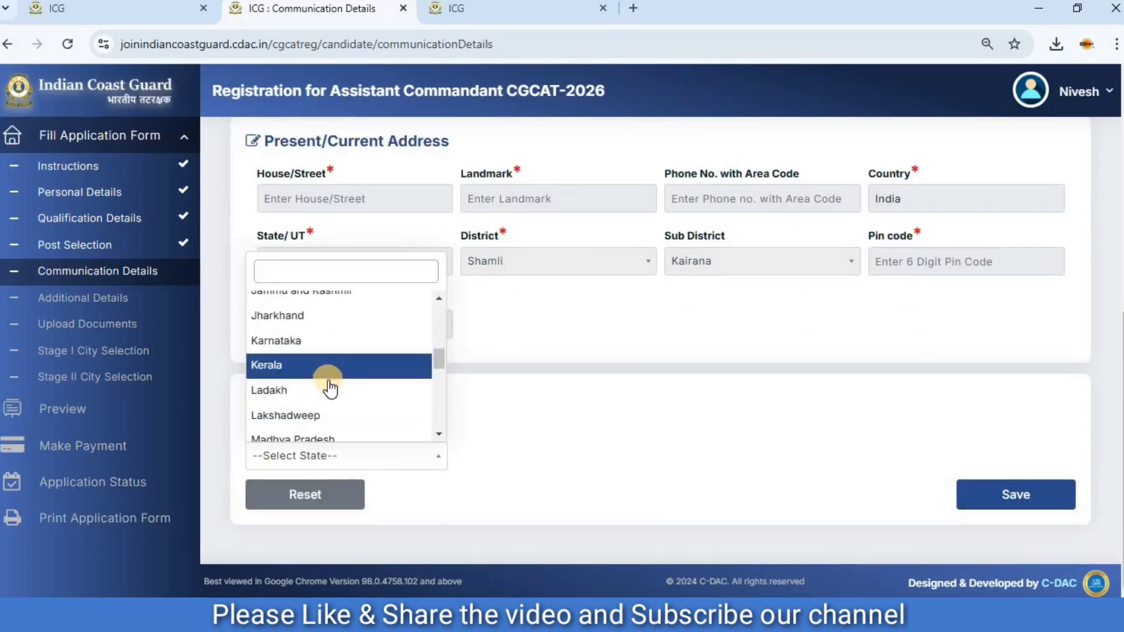
pyautogui.scroll(-7, 328, 388)
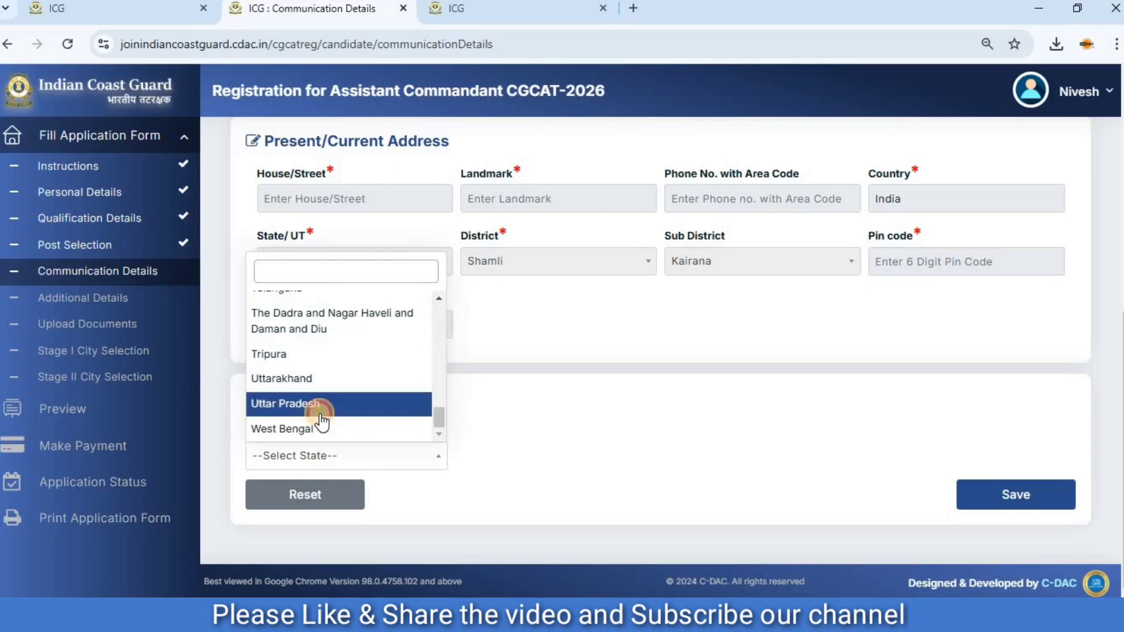
pyautogui.click(321, 410)
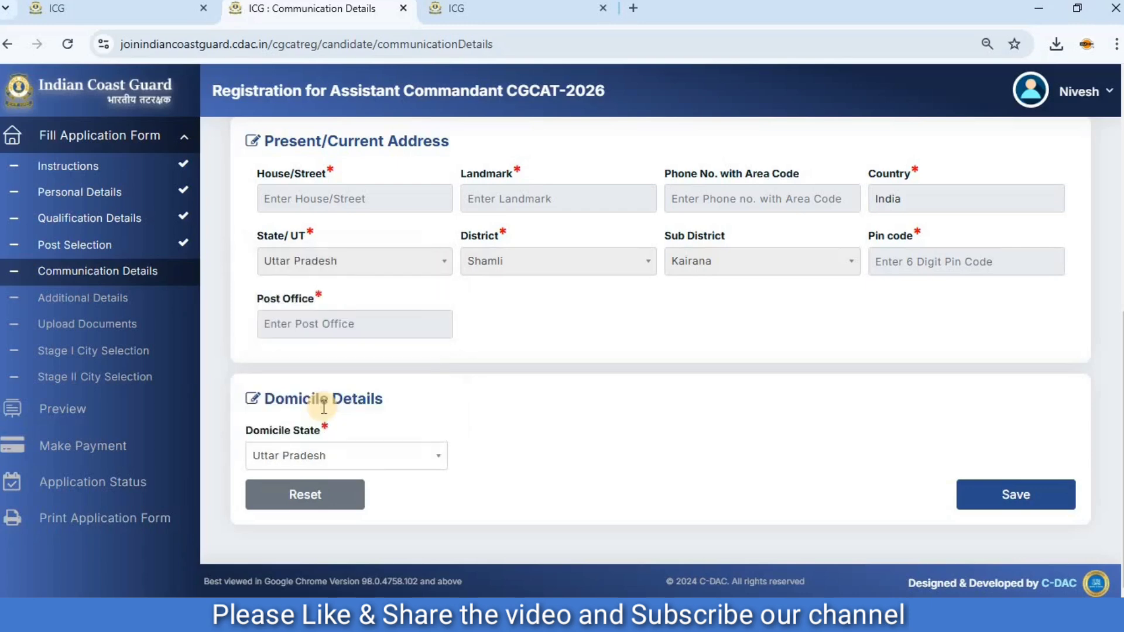
pyautogui.click(1017, 497)
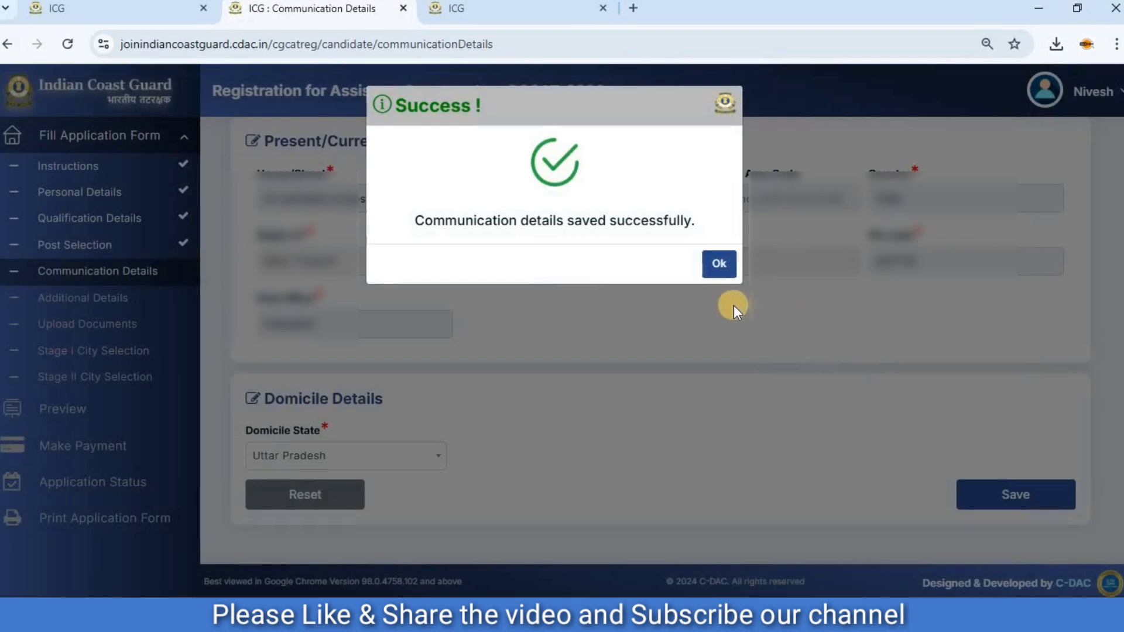
pyautogui.click(719, 262)
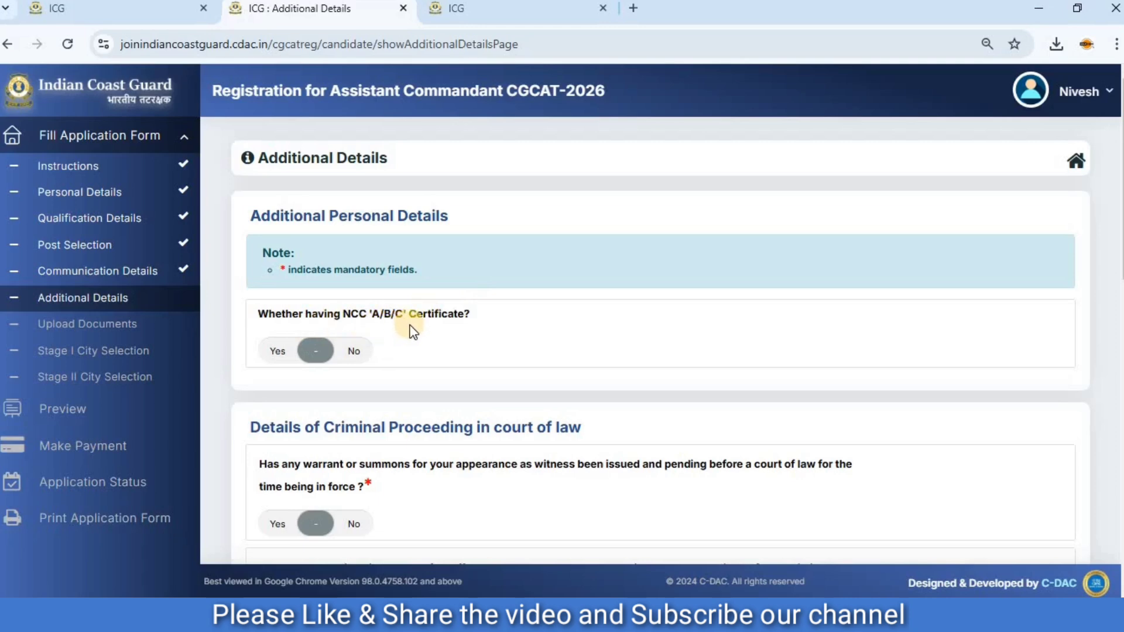
pyautogui.click(281, 351)
pyautogui.click(480, 432)
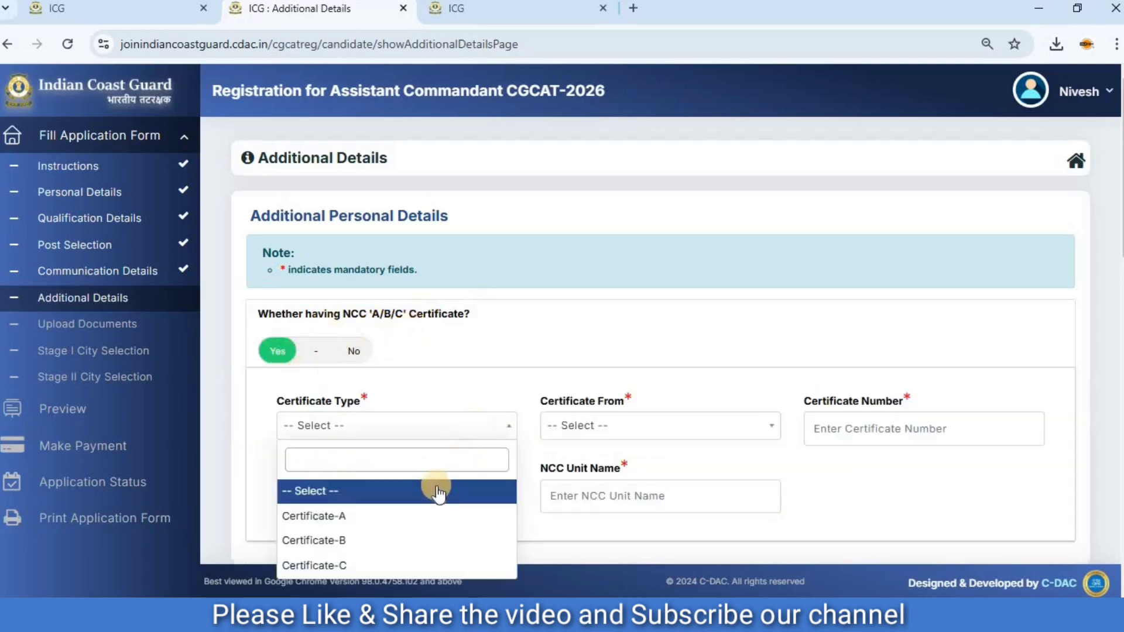
pyautogui.click(445, 427)
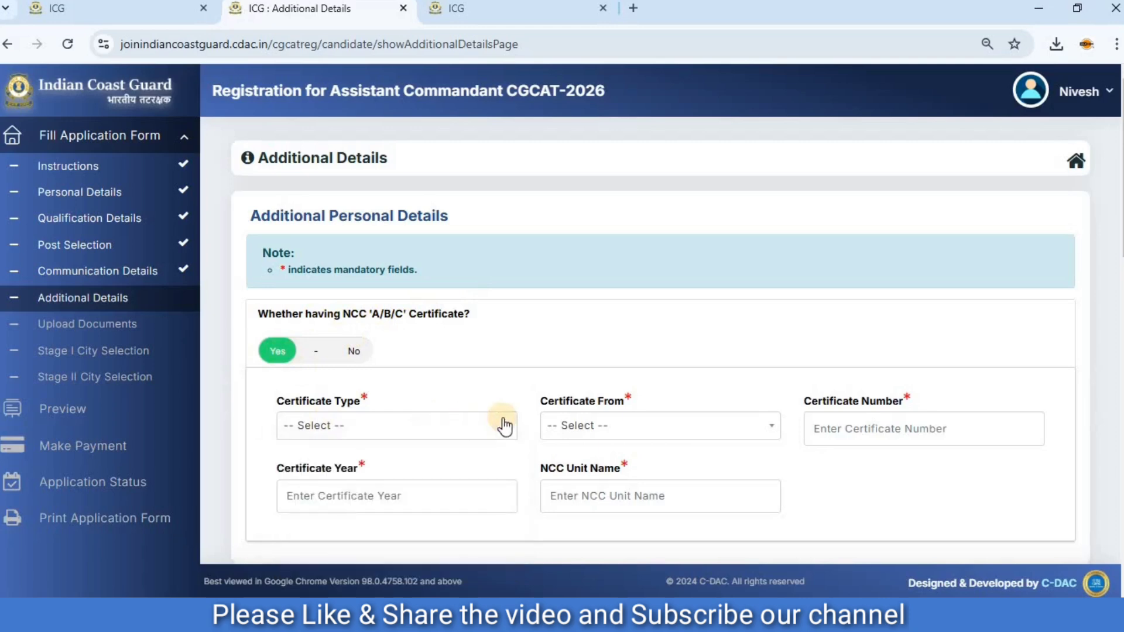
pyautogui.click(579, 432)
pyautogui.click(592, 433)
# Answer No to having an NCC certificate and to all four questions on criminal proceedings in a court of law.
pyautogui.click(357, 351)
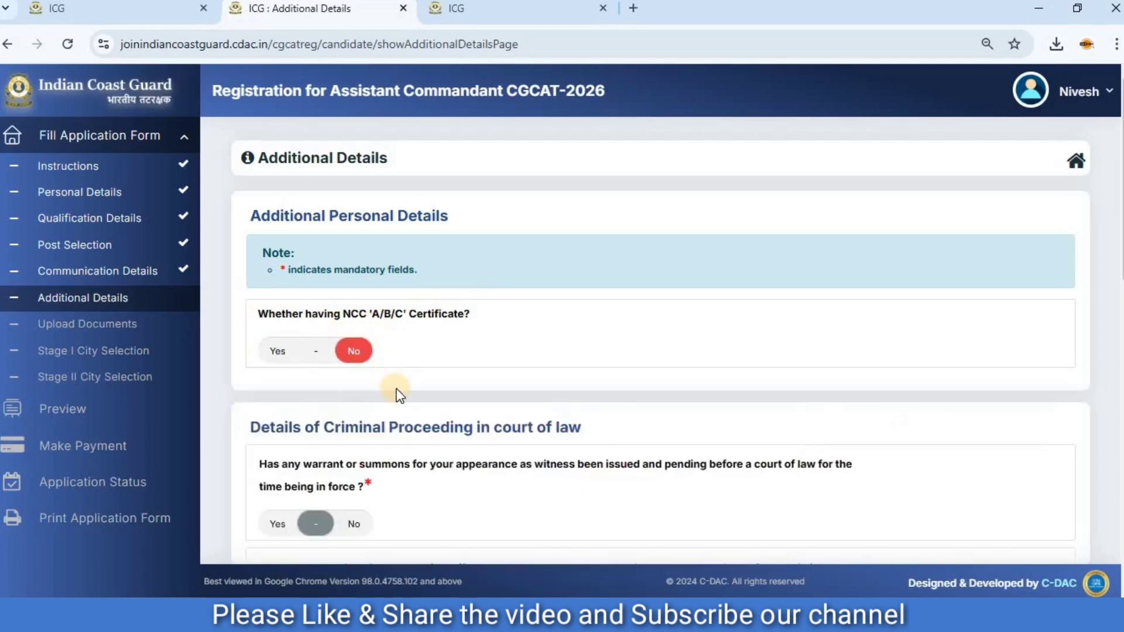
pyautogui.scroll(-2, 396, 393)
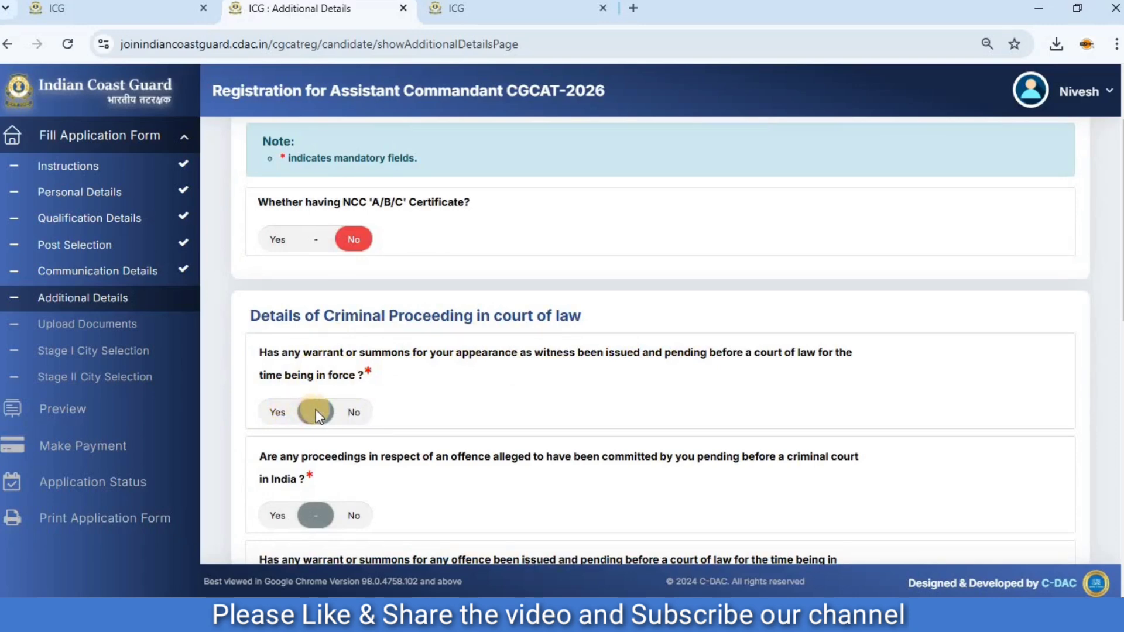
pyautogui.click(349, 412)
pyautogui.scroll(-4, 351, 404)
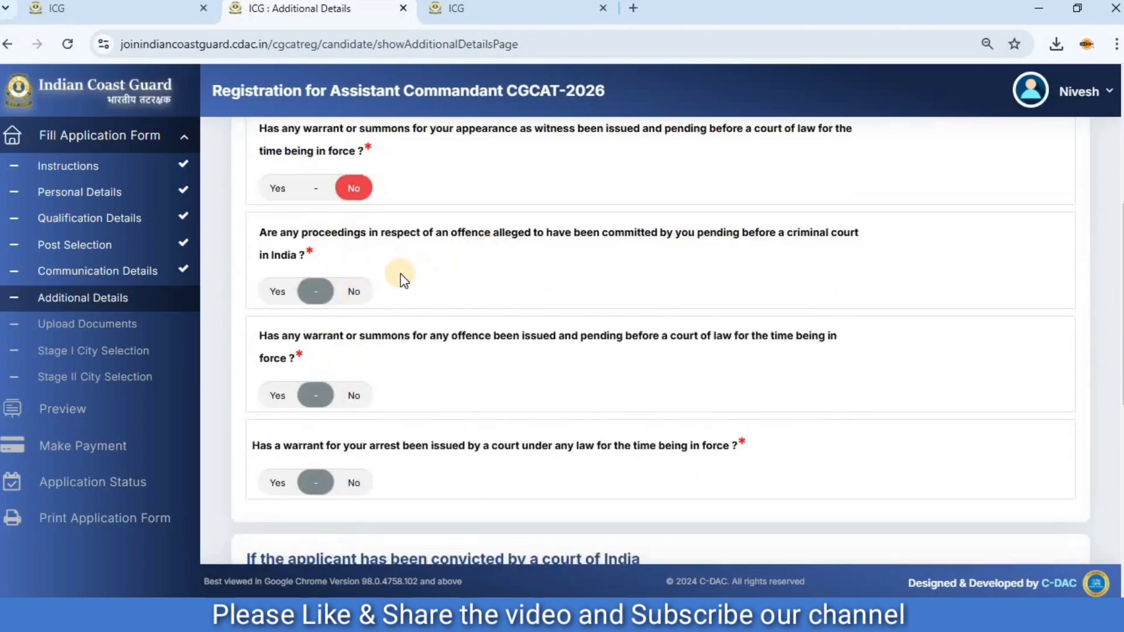
pyautogui.click(353, 289)
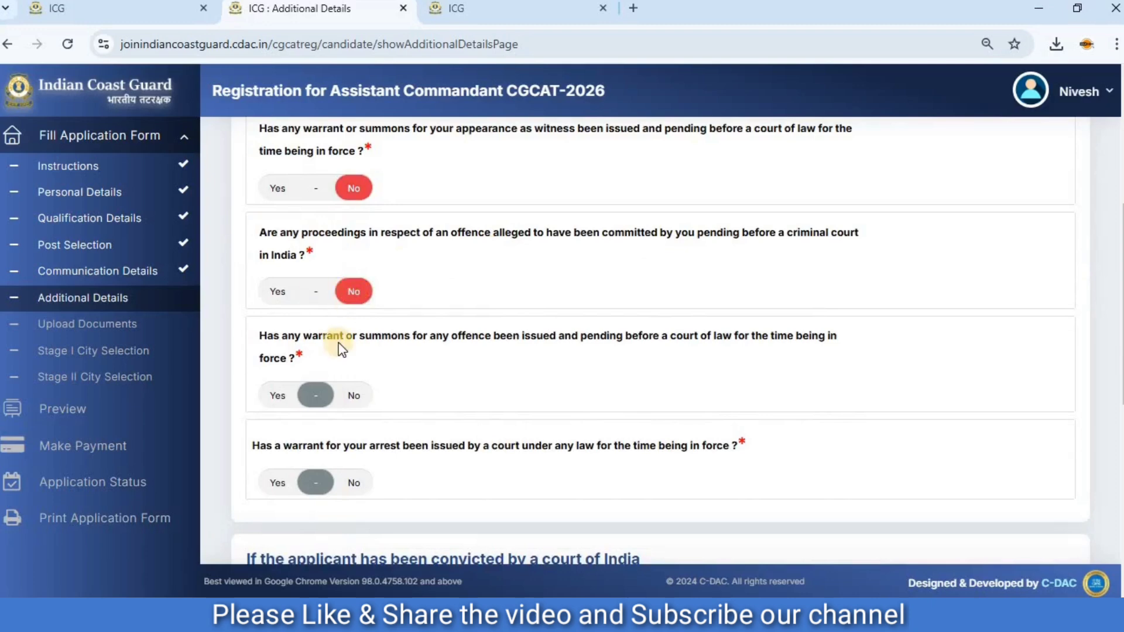
pyautogui.click(355, 396)
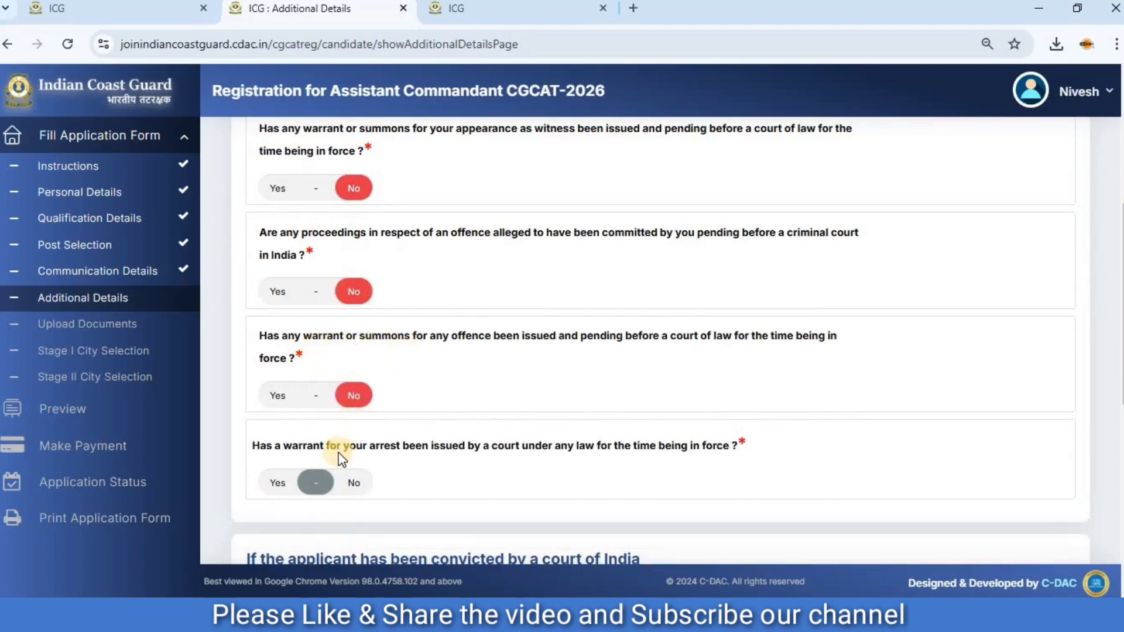
pyautogui.scroll(-2, 326, 338)
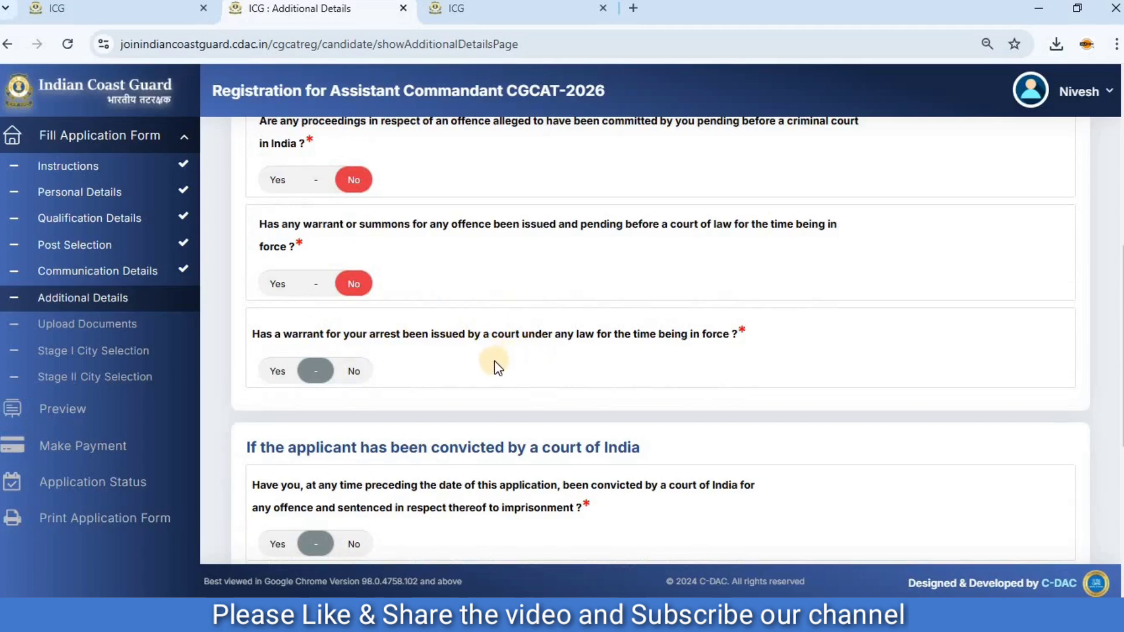
pyautogui.click(358, 371)
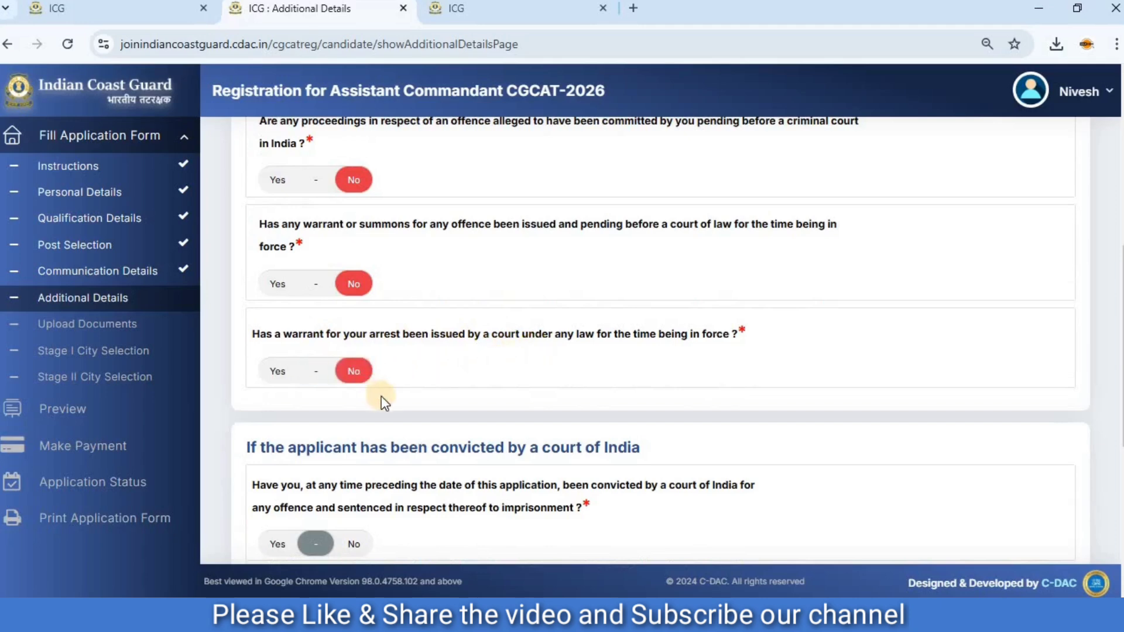
# Answer No to both court conviction questions and the debarment question, then save the additional details and continue to the document upload.
pyautogui.scroll(-4, 385, 396)
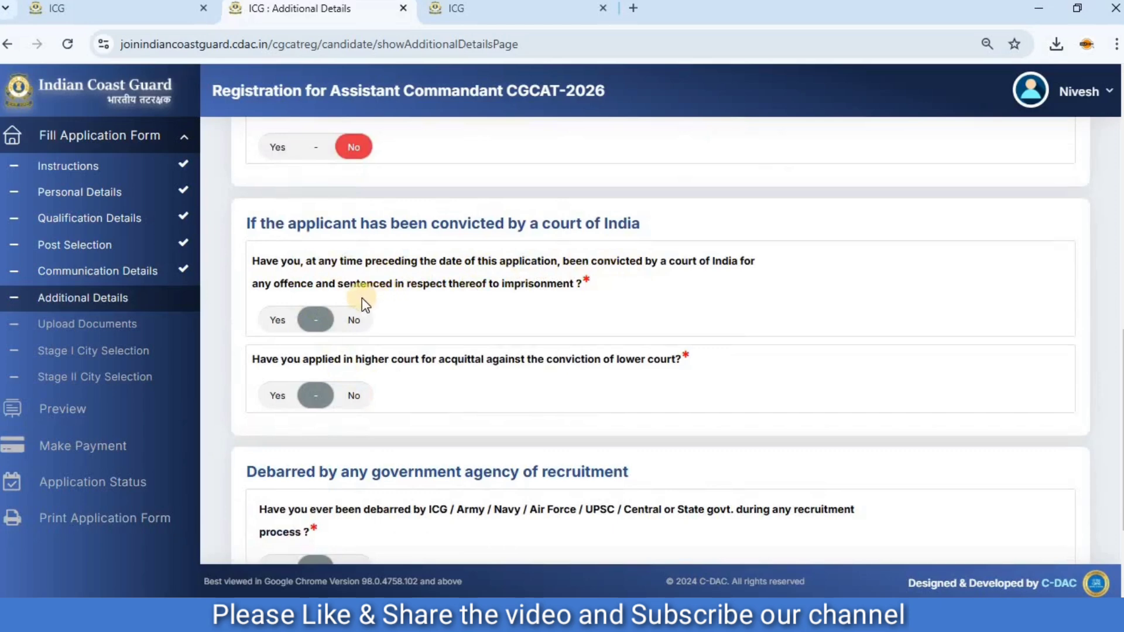
pyautogui.click(353, 317)
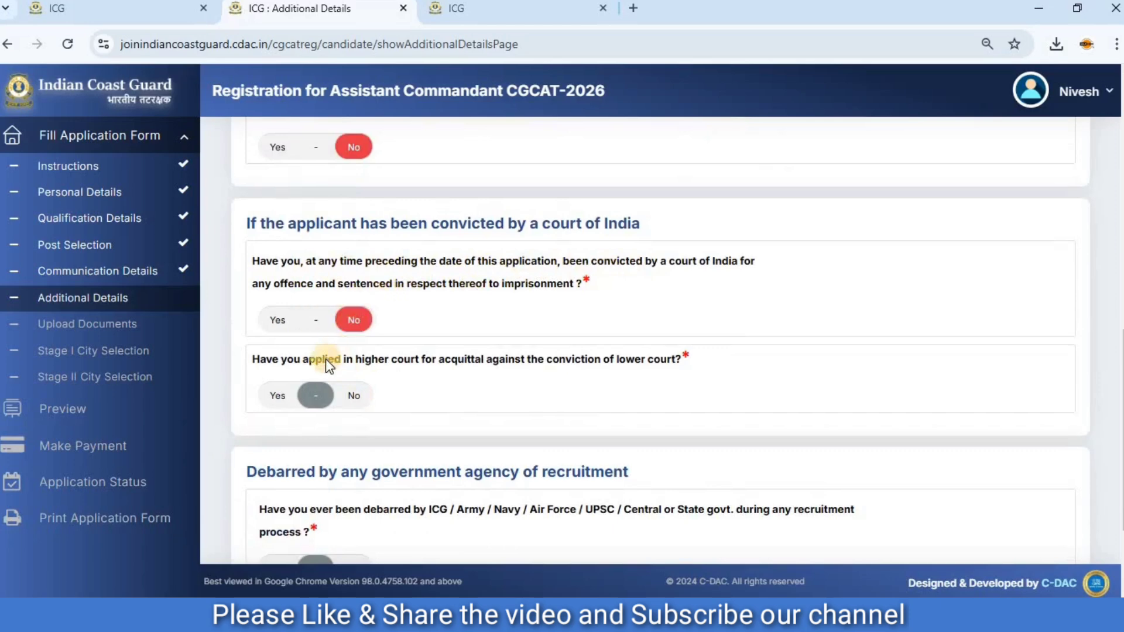
pyautogui.click(363, 397)
pyautogui.scroll(-3, 391, 381)
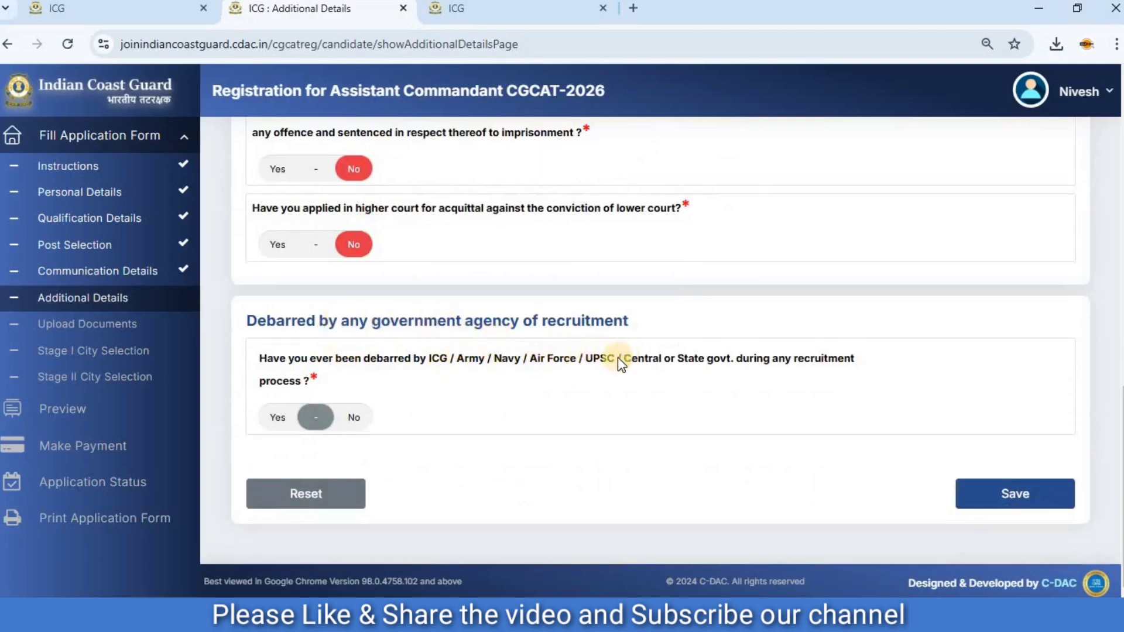
pyautogui.click(366, 417)
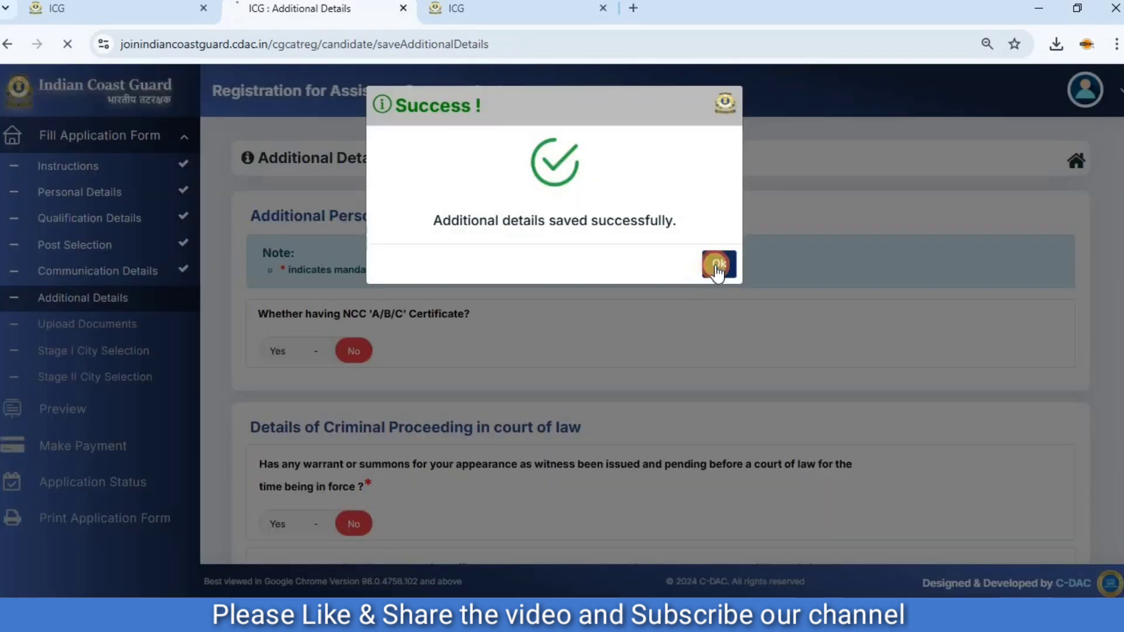
pyautogui.click(718, 264)
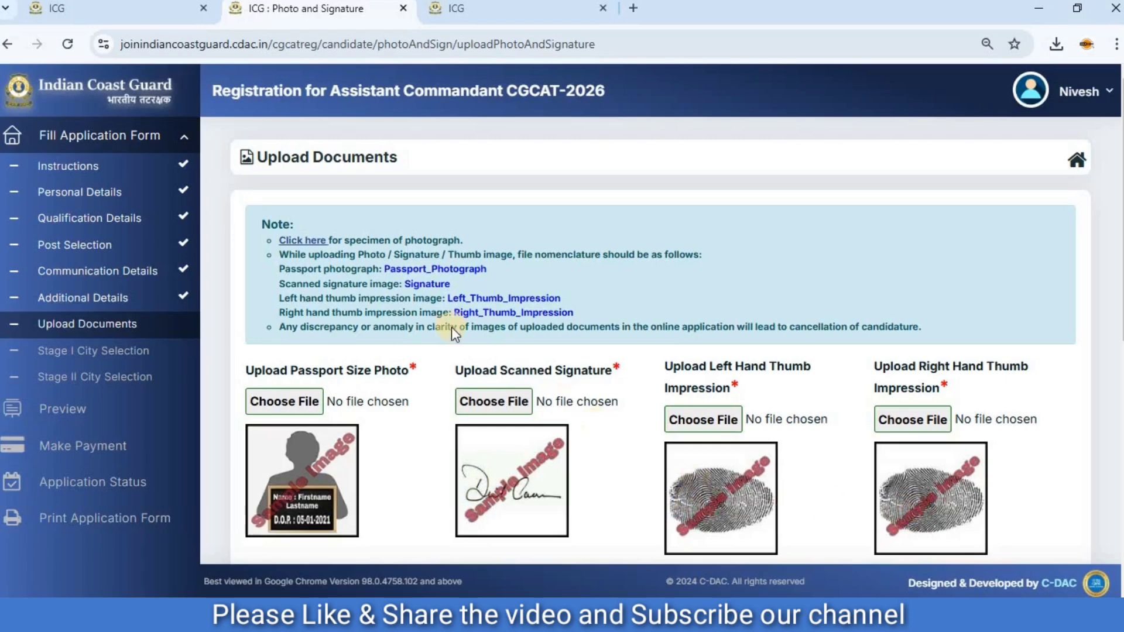
# Open the specimen of photographs and examine the acceptable and unacceptable examples and the notes on photo format and file size.
pyautogui.click(304, 239)
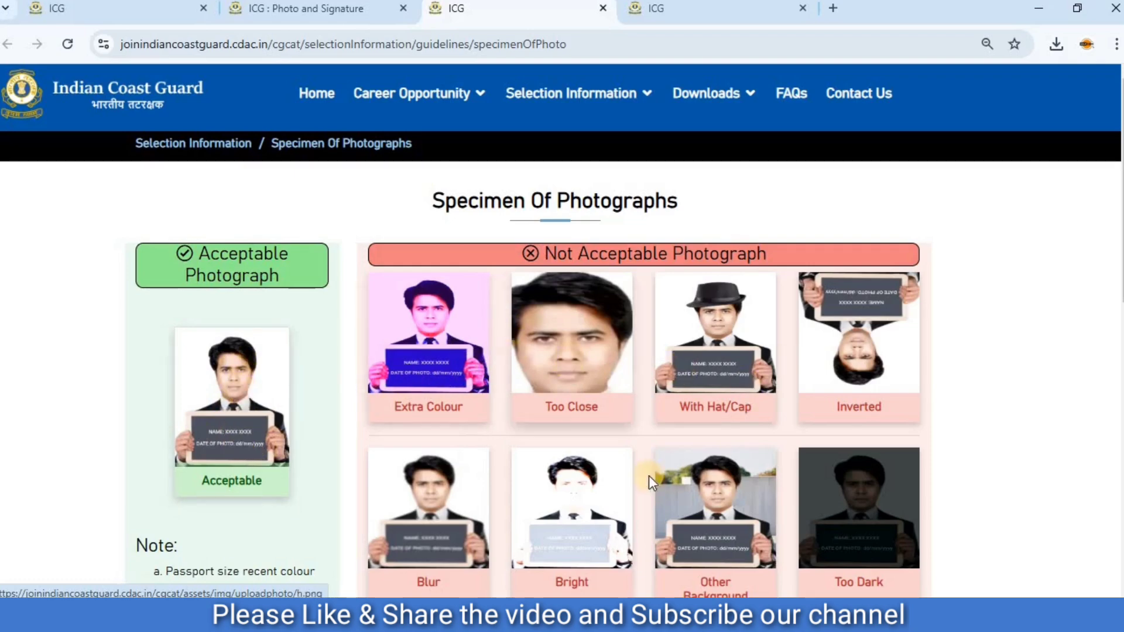
pyautogui.scroll(-8, 666, 393)
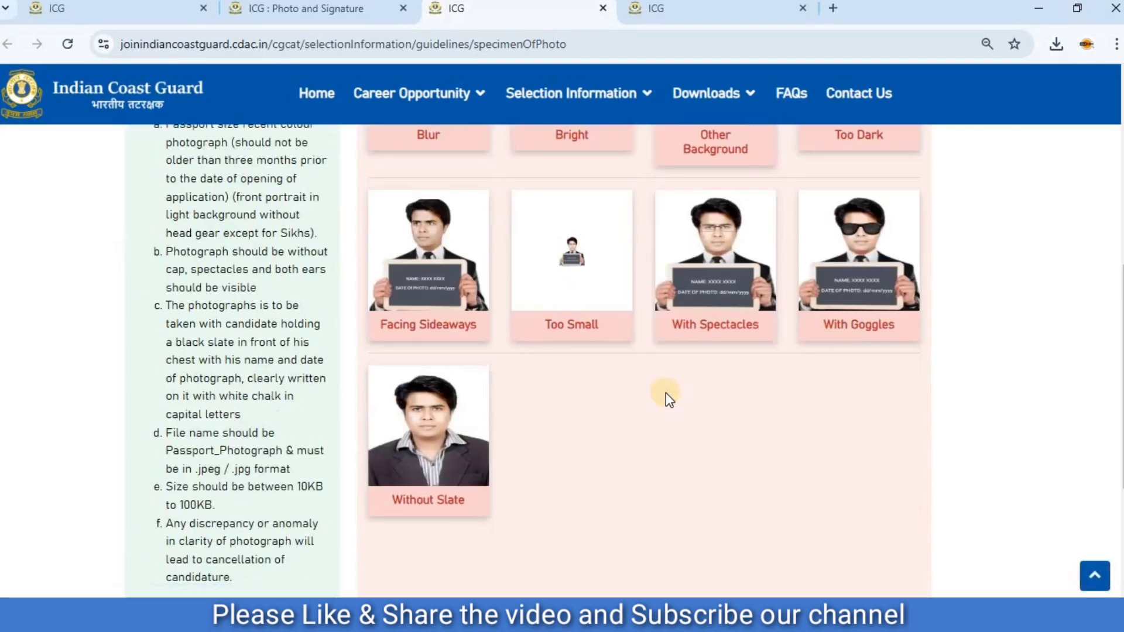
pyautogui.scroll(8, 666, 392)
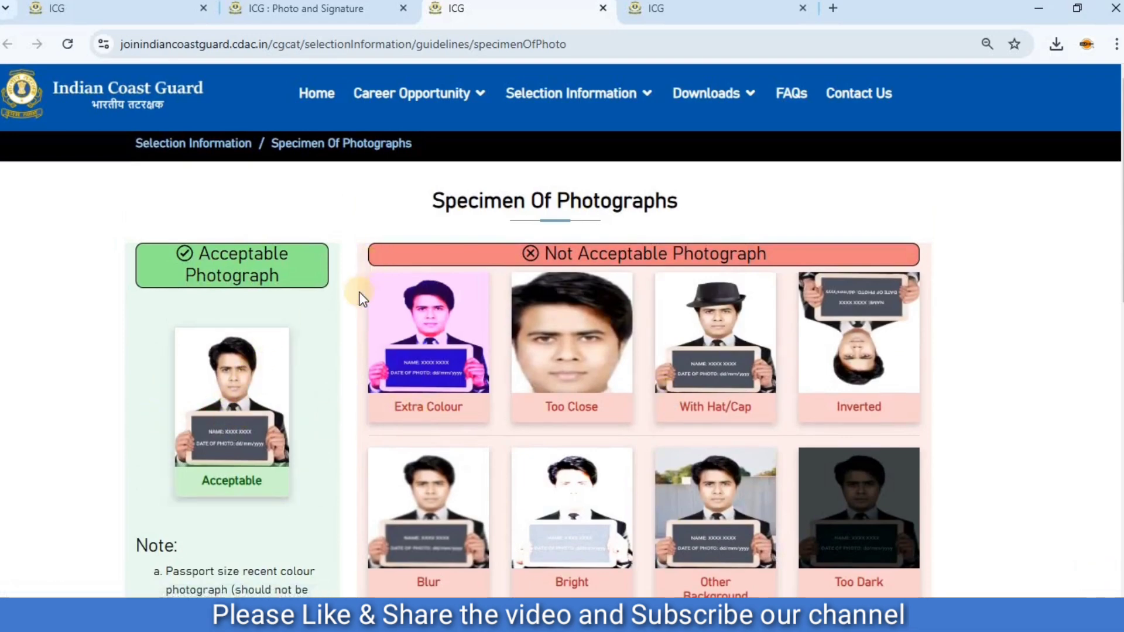
pyautogui.scroll(-11, 357, 290)
pyautogui.scroll(-1, 350, 286)
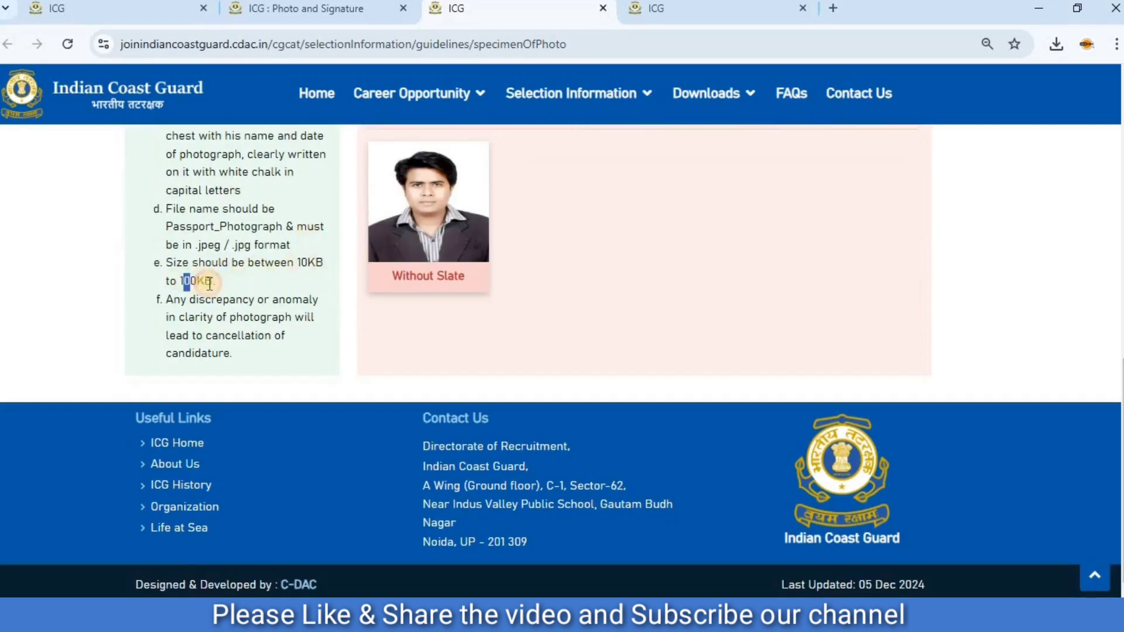
# Return to the document upload page and examine the required file names for the photograph, signature and thumb impression images.
pyautogui.scroll(12, 317, 258)
pyautogui.hotkey('ctrl', 'shift', 'Tab')
pyautogui.moveTo(382, 159); pyautogui.dragTo(482, 159)
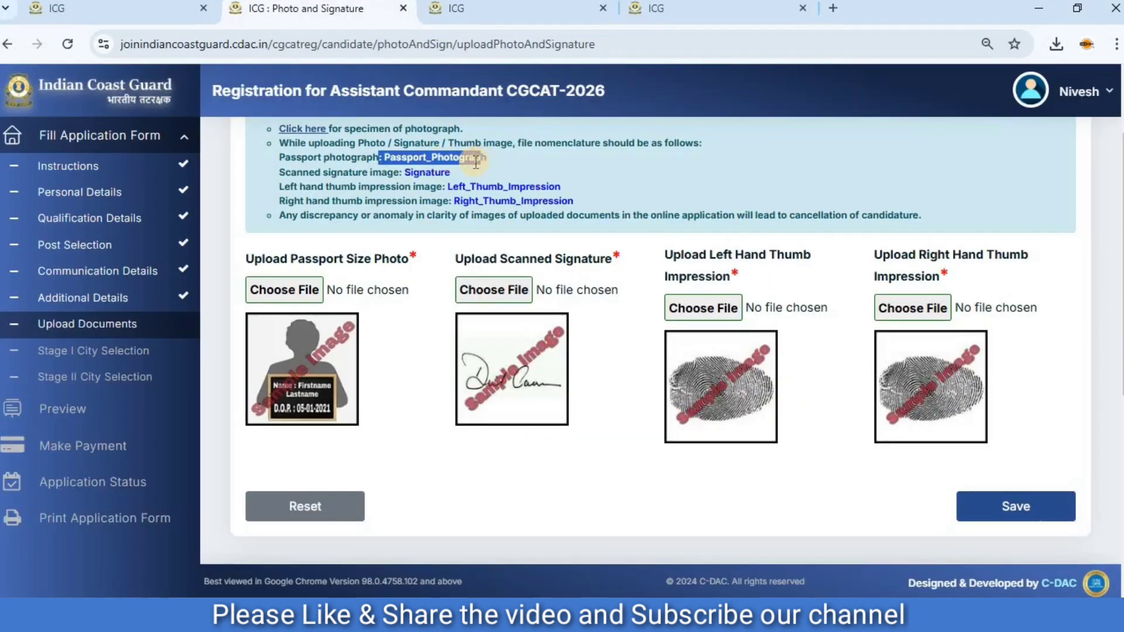
pyautogui.click(403, 180)
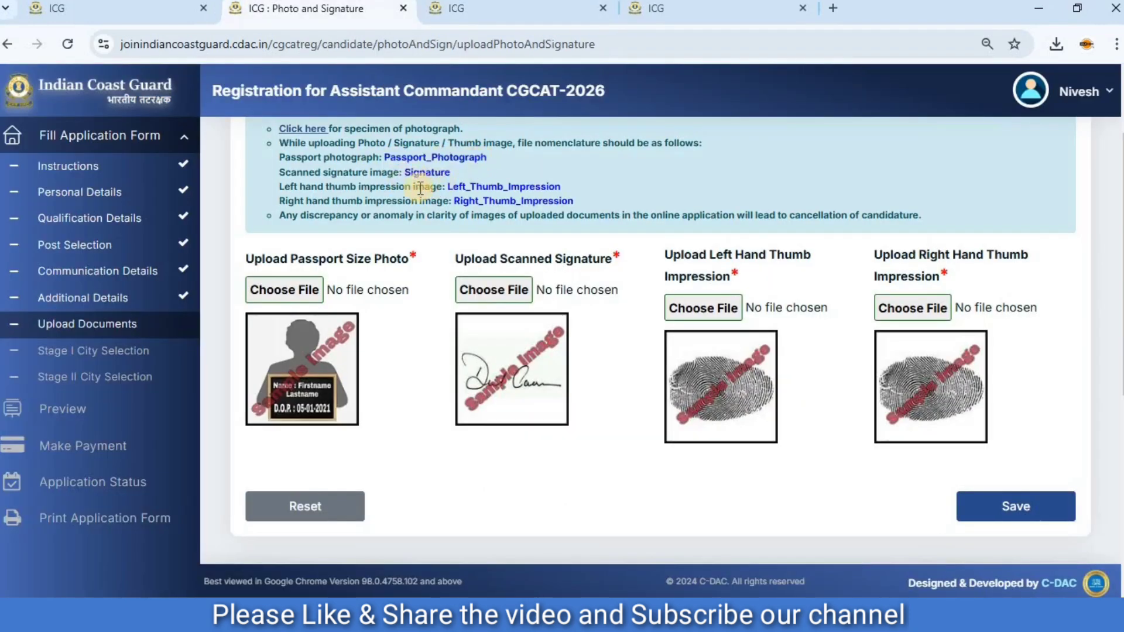
pyautogui.moveTo(453, 183); pyautogui.dragTo(559, 186)
pyautogui.click(474, 202)
pyautogui.moveTo(463, 202); pyautogui.dragTo(574, 202)
pyautogui.click(582, 202)
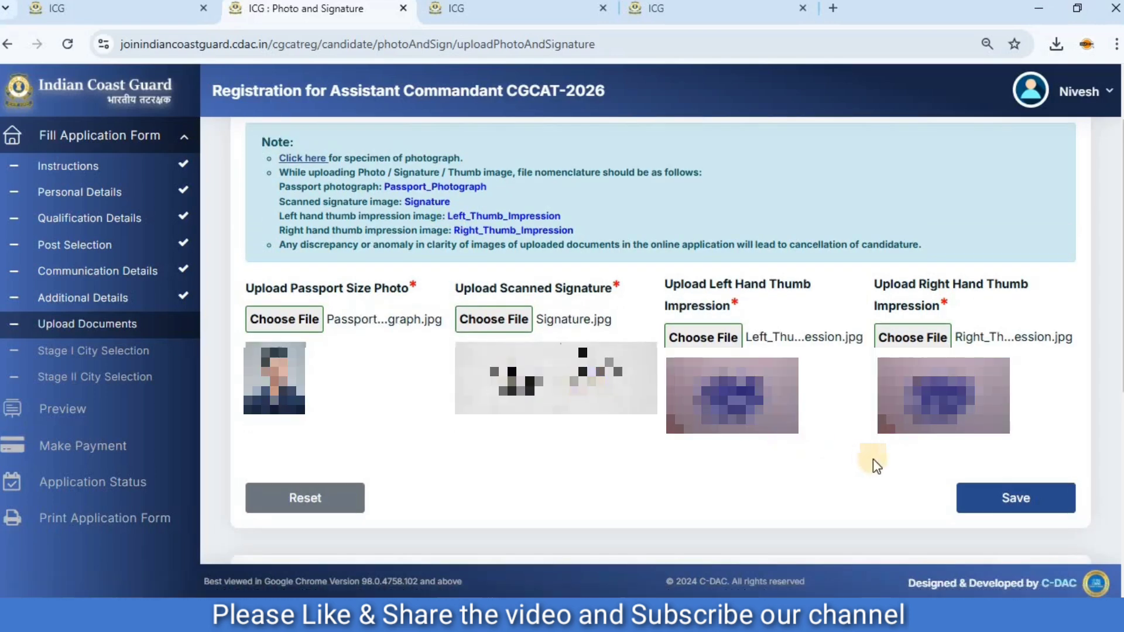
# Save the uploaded passport photograph, signature and both thumb impressions, and capture and save the live photograph with the camera.
pyautogui.click(1008, 502)
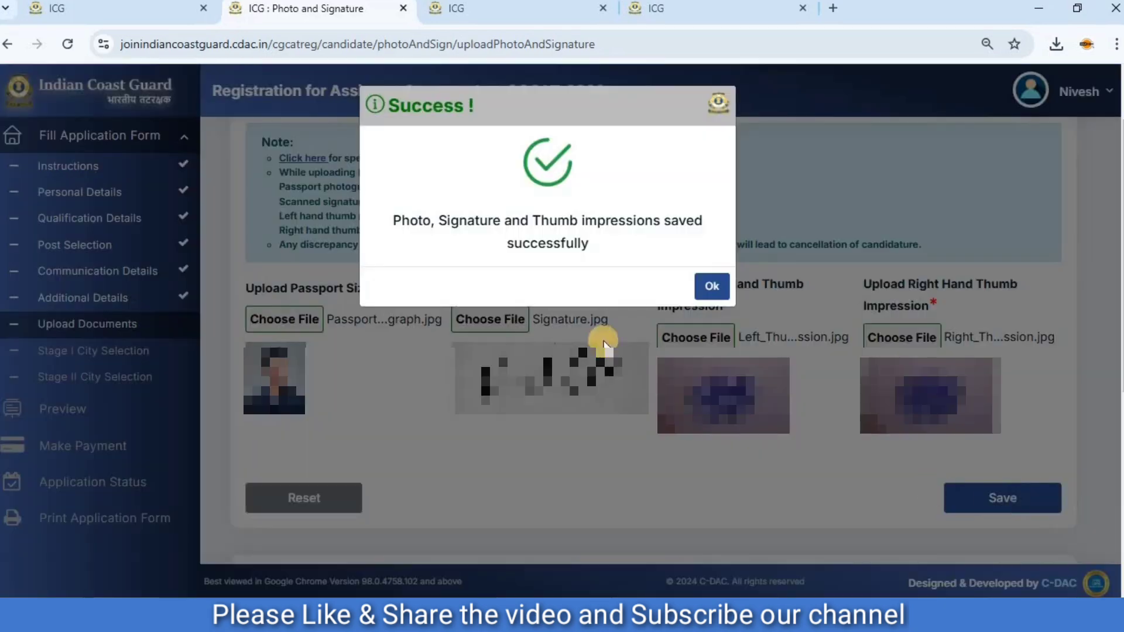
pyautogui.click(715, 289)
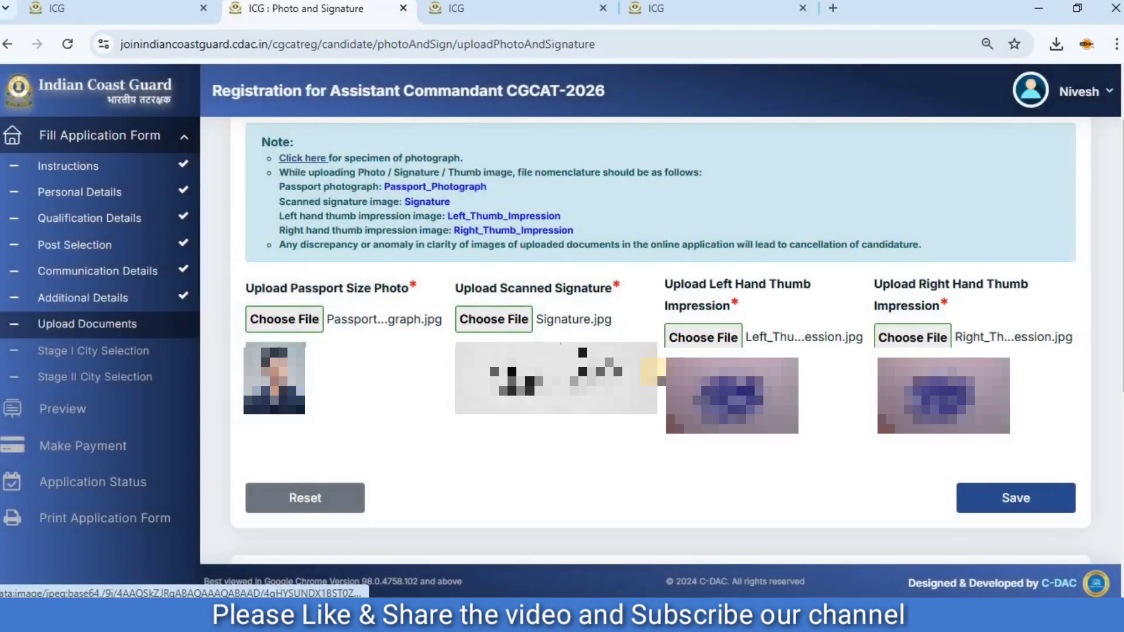
pyautogui.scroll(-5, 267, 272)
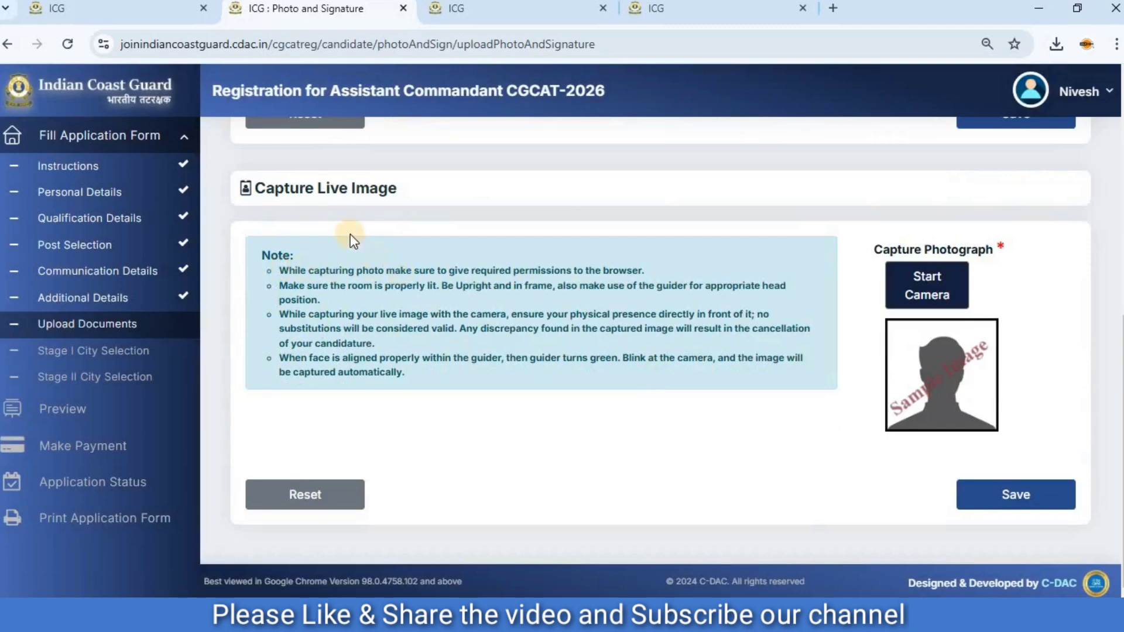
pyautogui.click(924, 284)
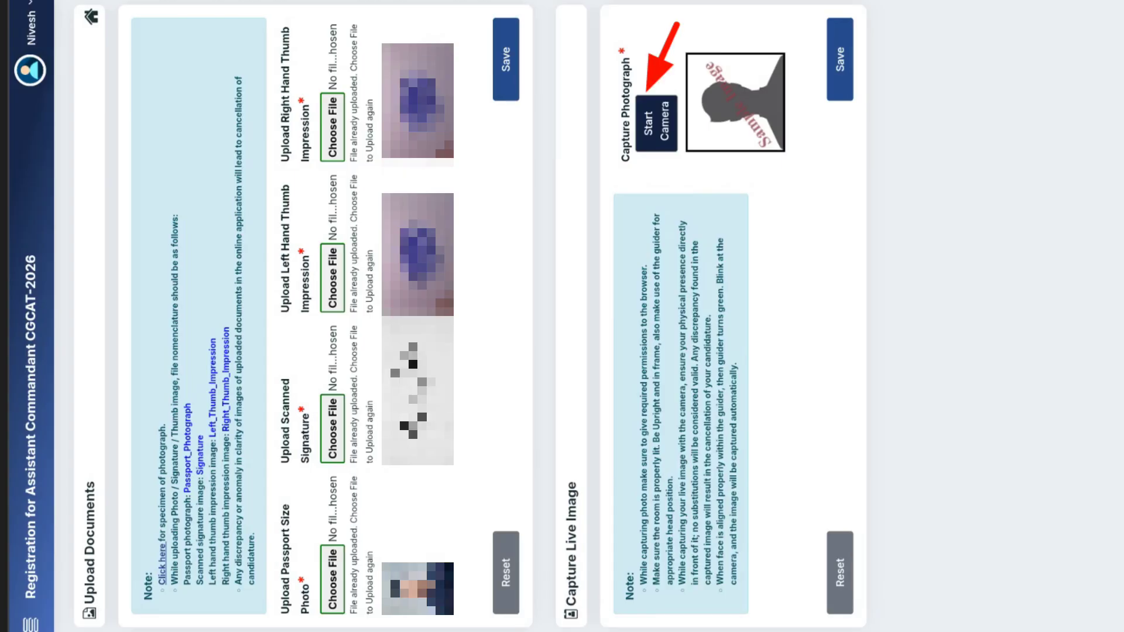
pyautogui.click(656, 123)
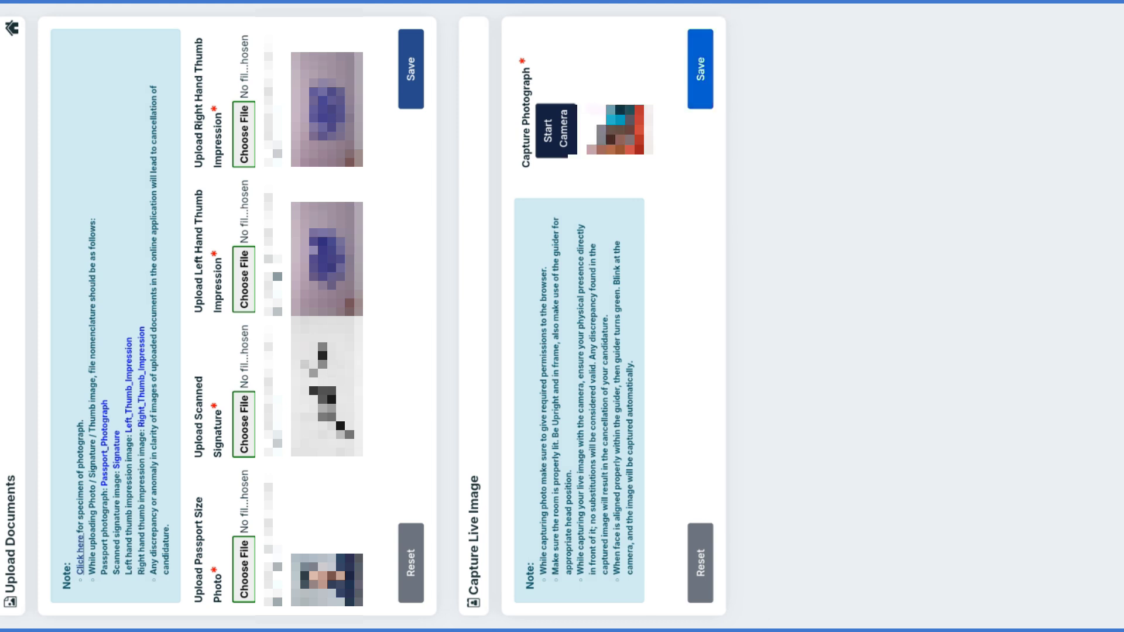
pyautogui.click(700, 69)
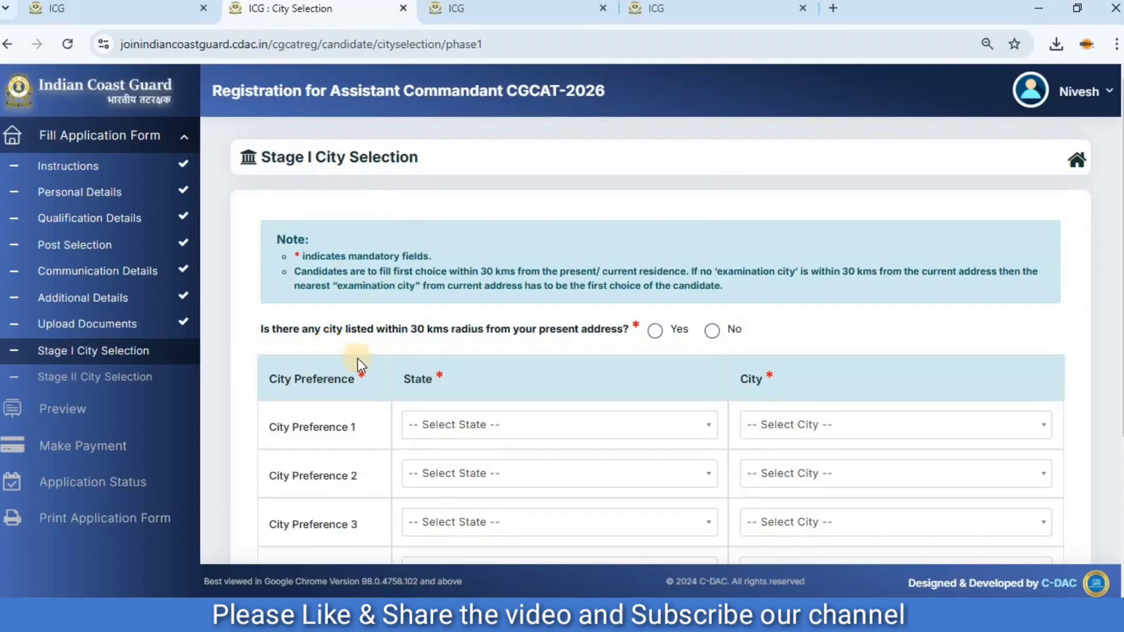
# For Stage I City Preference 1, try Uttar Pradesh as the state, then choose Delhi with the city Delhi and NCR.
pyautogui.scroll(-3, 487, 360)
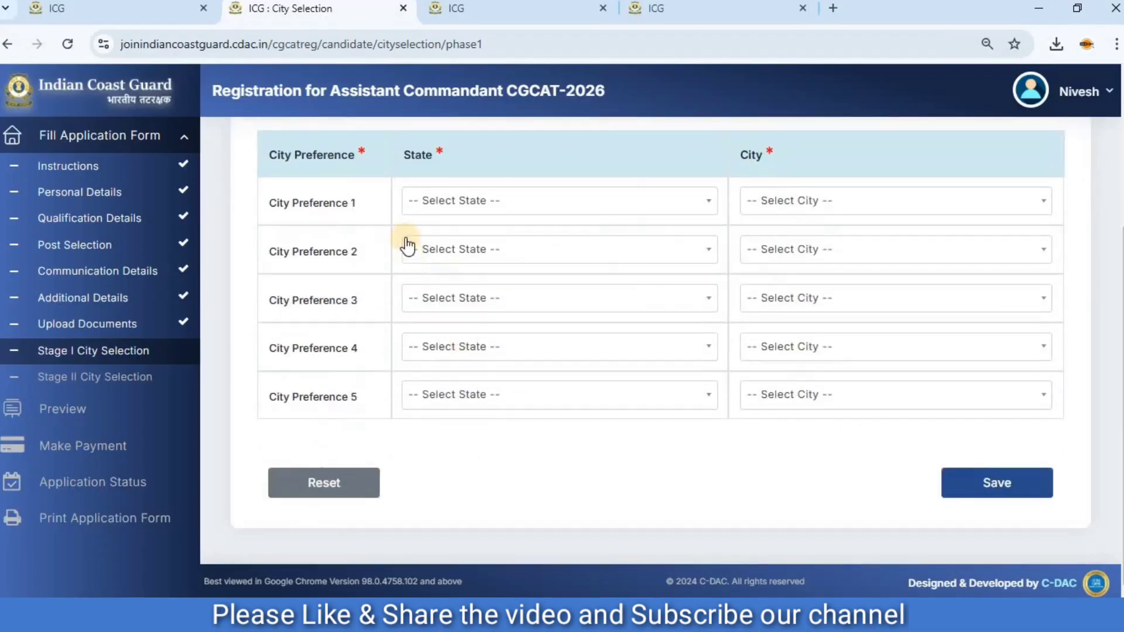
pyautogui.click(458, 207)
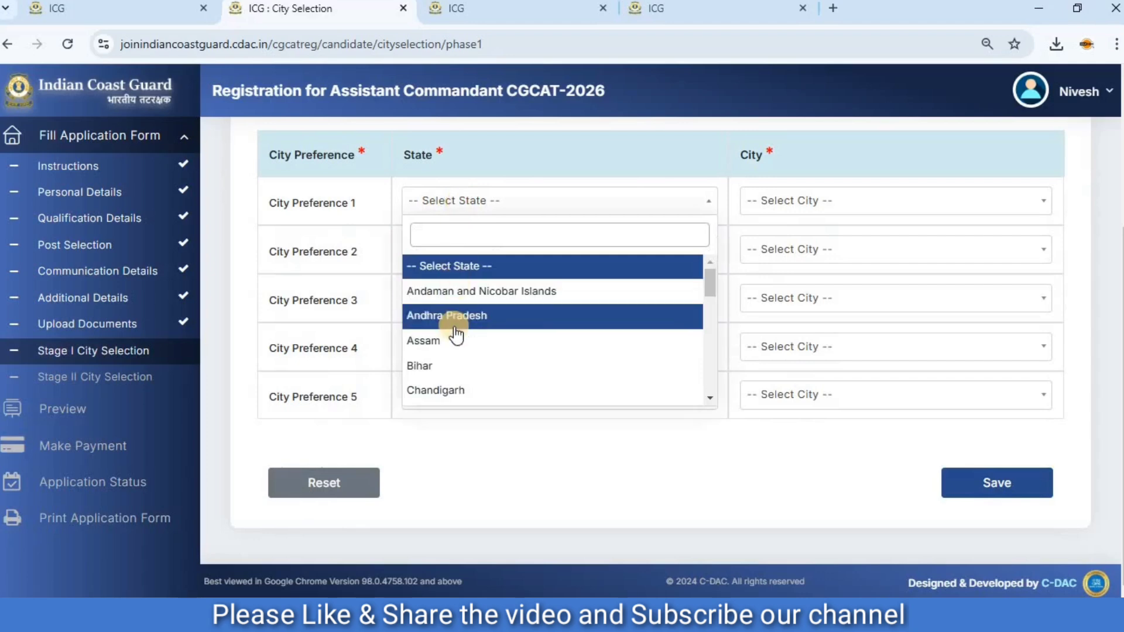
pyautogui.scroll(-10, 454, 330)
pyautogui.scroll(-1, 458, 336)
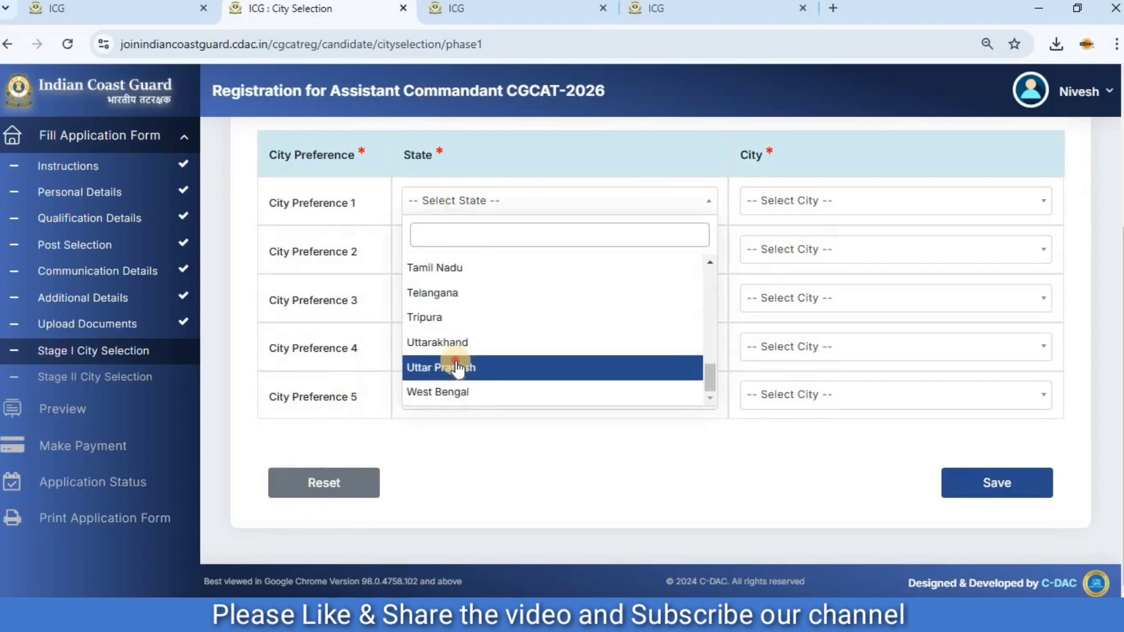
pyautogui.click(459, 367)
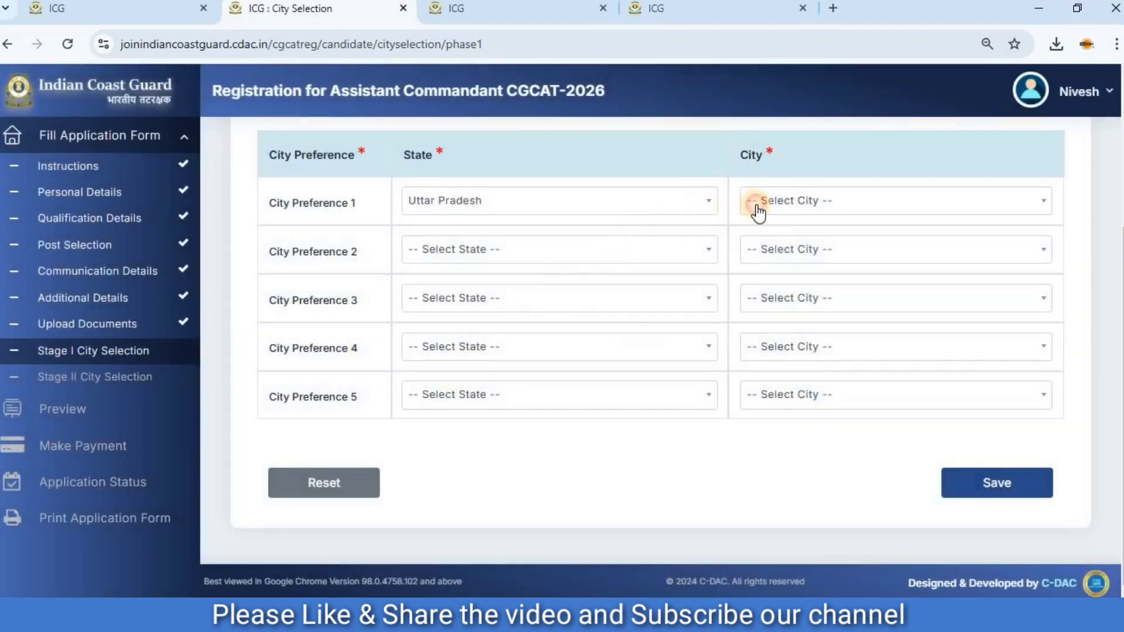
pyautogui.click(755, 206)
pyautogui.scroll(-2, 789, 339)
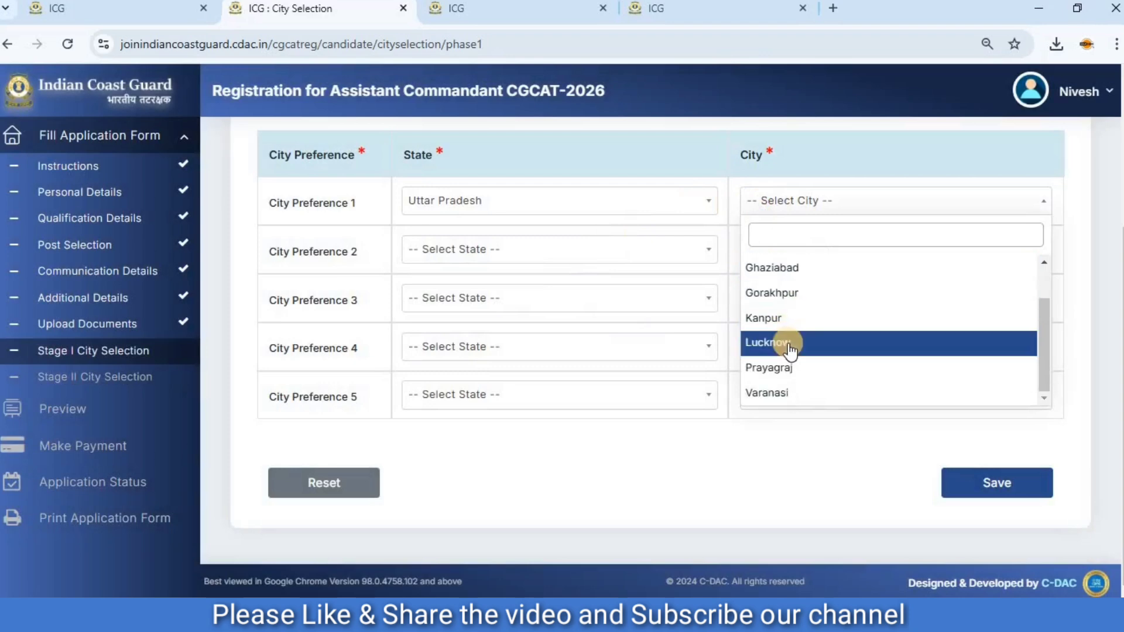
pyautogui.scroll(2, 788, 328)
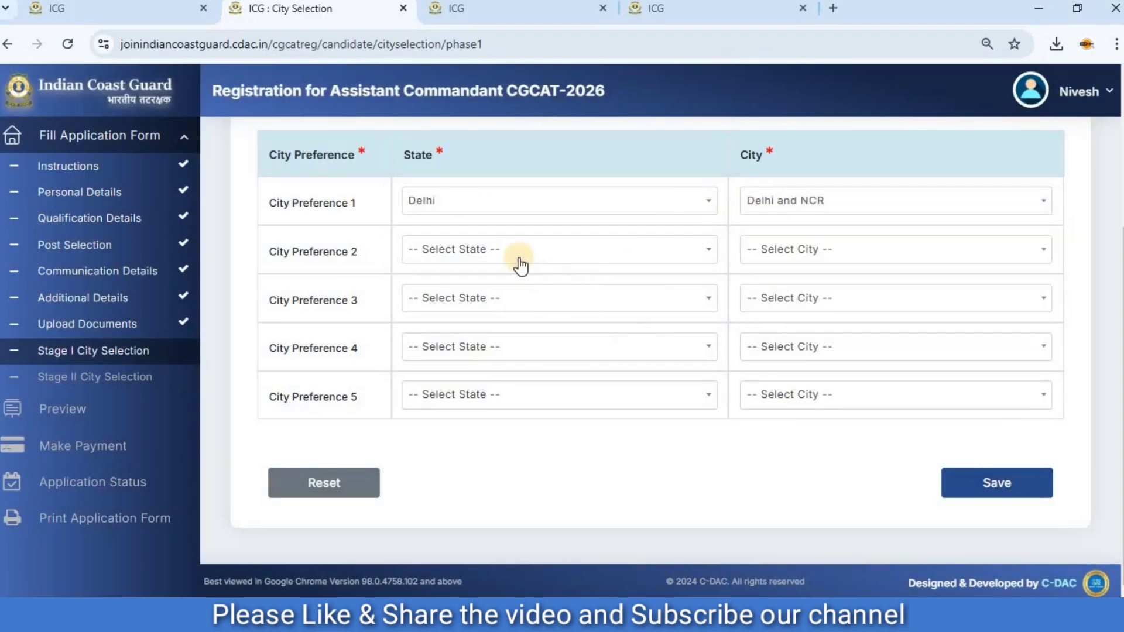
# Set Stage I City Preference 2 to the state Chandigarh and the city Chandigarh.
pyautogui.click(518, 258)
pyautogui.scroll(-2, 479, 404)
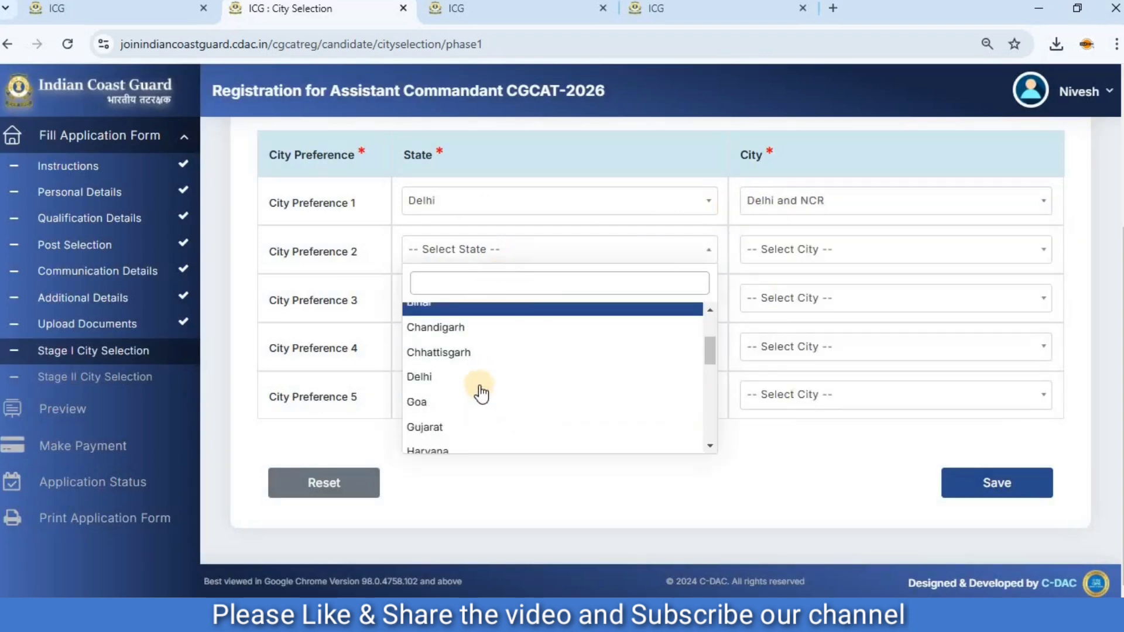
pyautogui.click(484, 328)
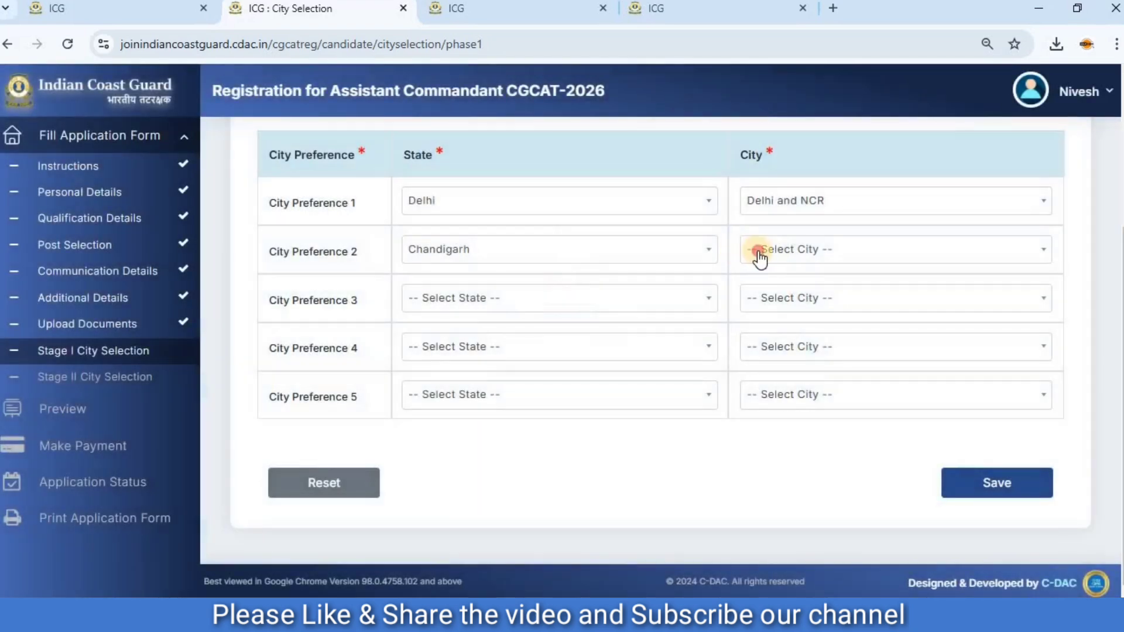
pyautogui.click(759, 258)
pyautogui.click(765, 334)
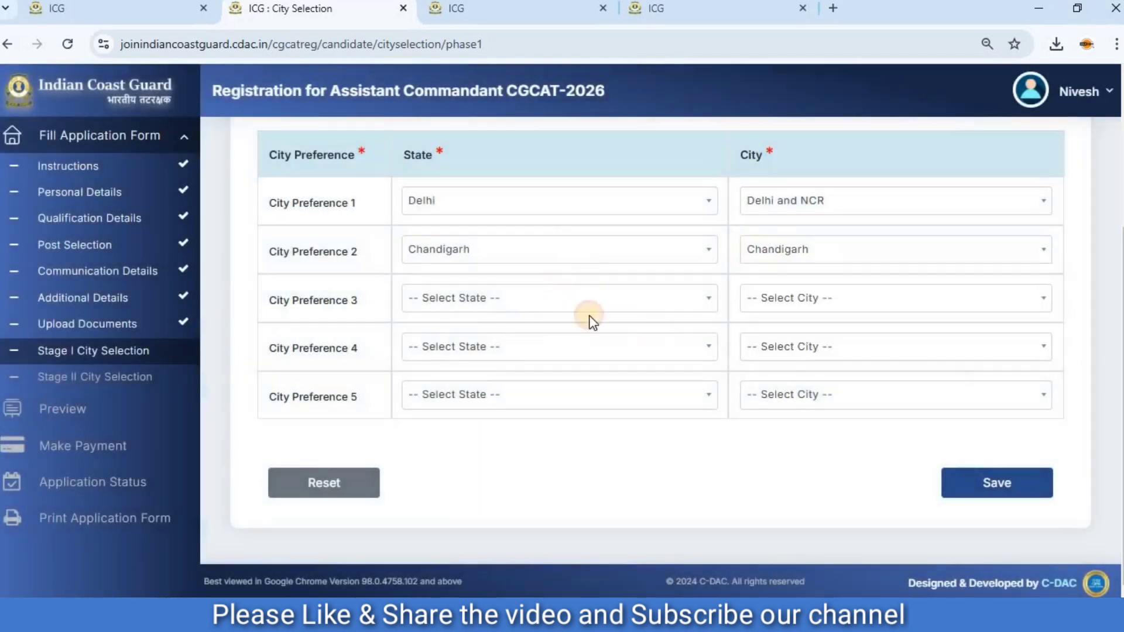
# Set Stage I City Preference 3 to the state Haryana and the city Gurugram.
pyautogui.click(559, 303)
pyautogui.scroll(-5, 504, 439)
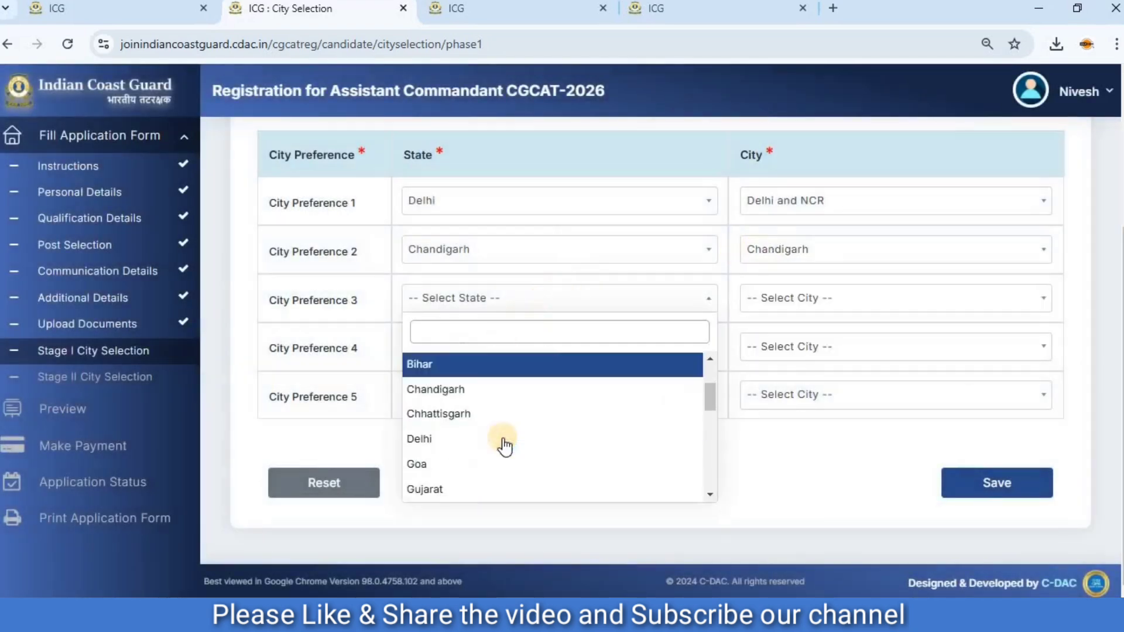
pyautogui.click(463, 388)
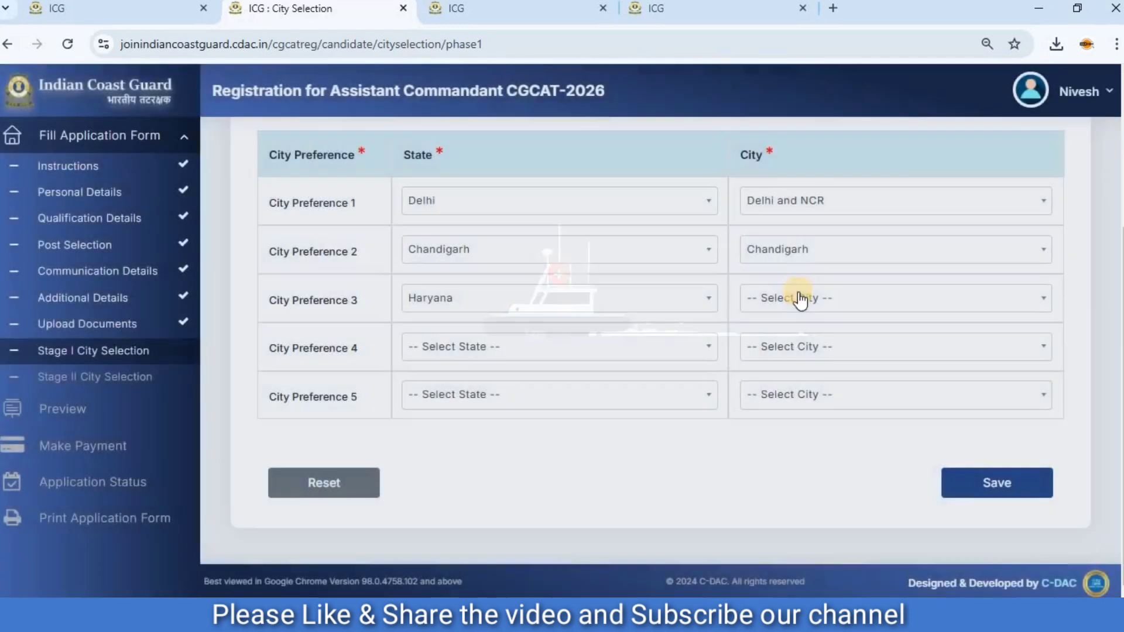
pyautogui.click(800, 301)
pyautogui.click(779, 410)
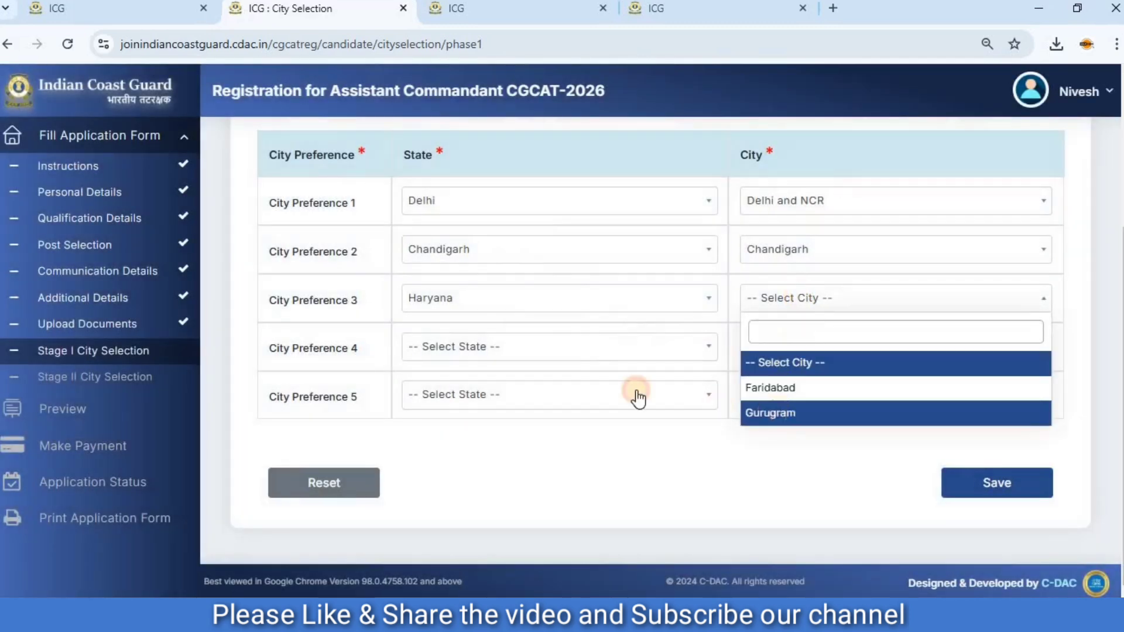
# Set Stage I City Preference 4 to Haldwani in Uttarakhand and City Preference 5 to Ghaziabad in Uttar Pradesh.
pyautogui.click(544, 359)
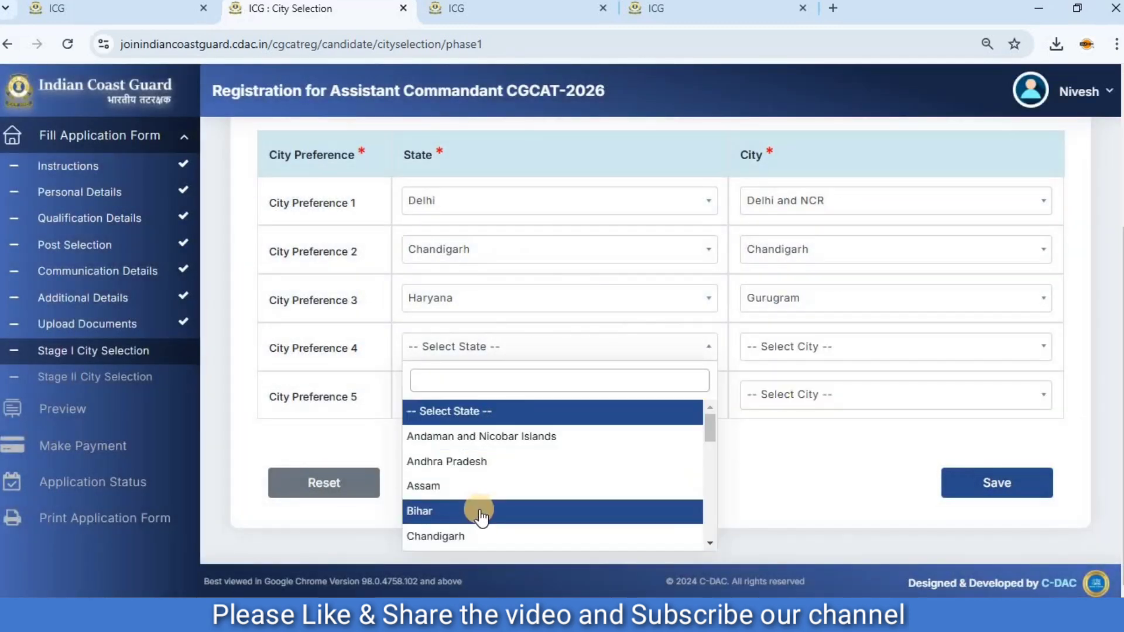
pyautogui.scroll(-5, 479, 513)
pyautogui.scroll(-8, 459, 469)
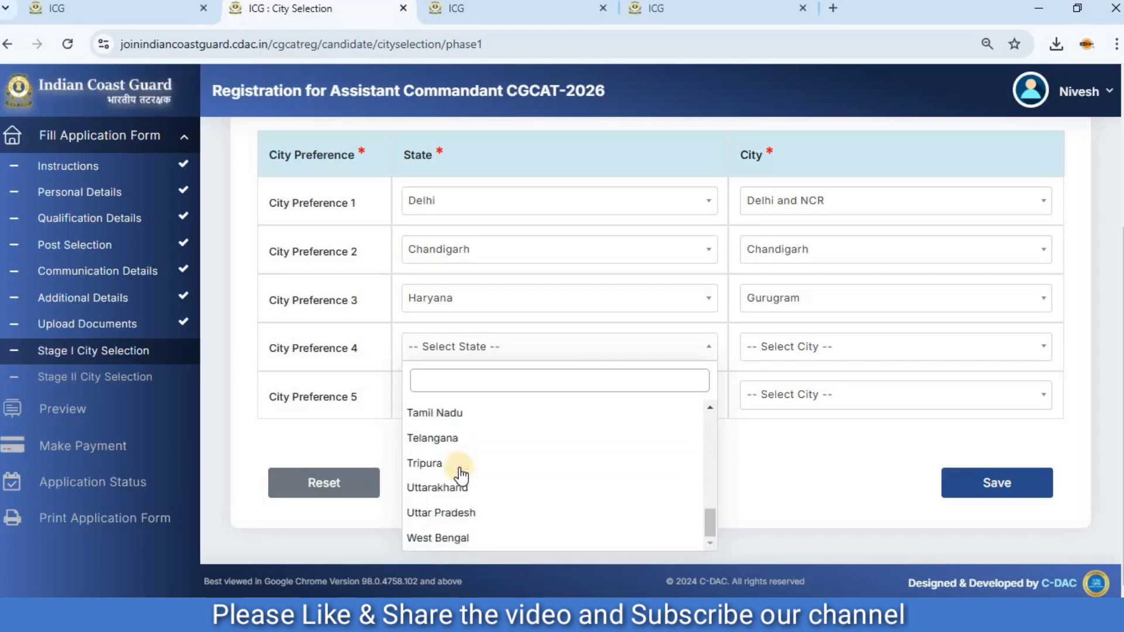
pyautogui.click(459, 488)
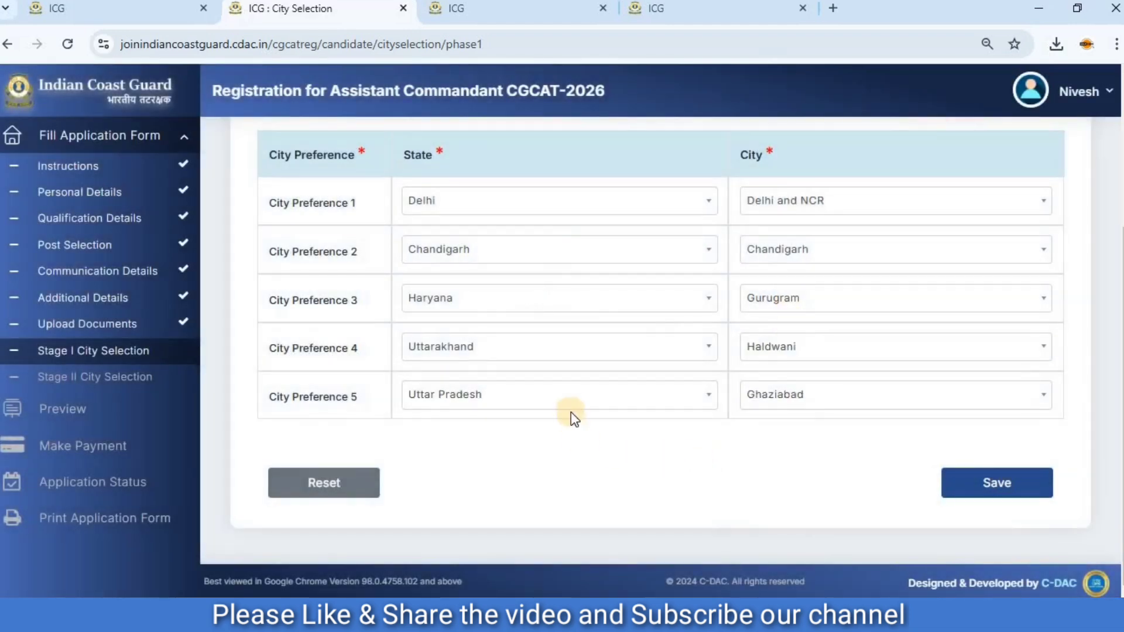
# Answer No to a listed city being within 30 kms of the present address, then save the Stage I city preferences.
pyautogui.scroll(4, 572, 413)
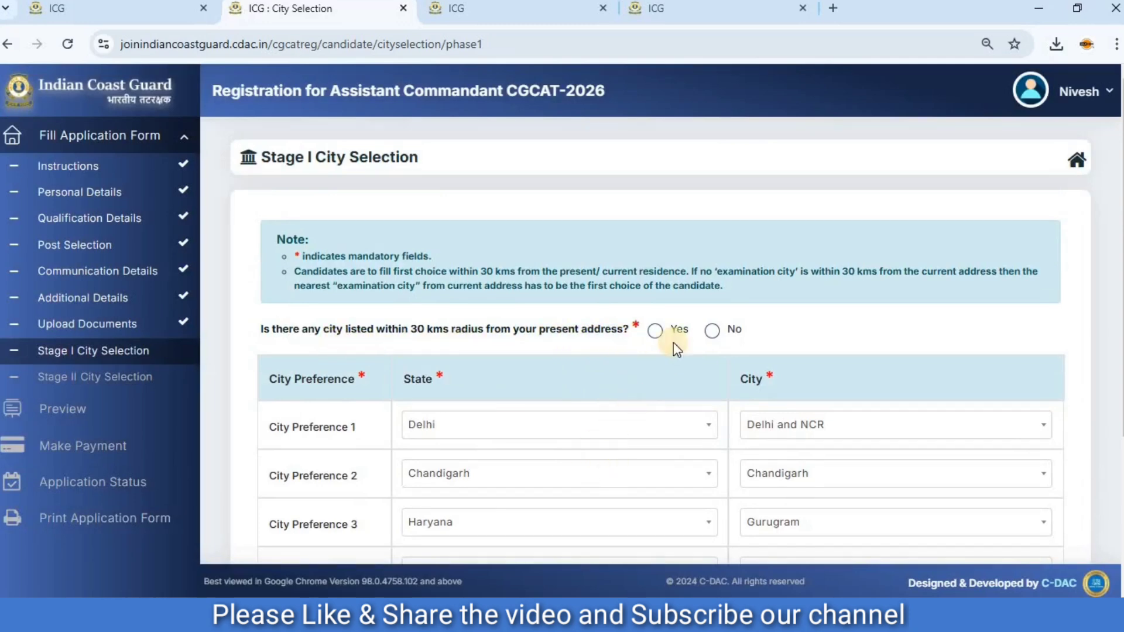
pyautogui.click(655, 331)
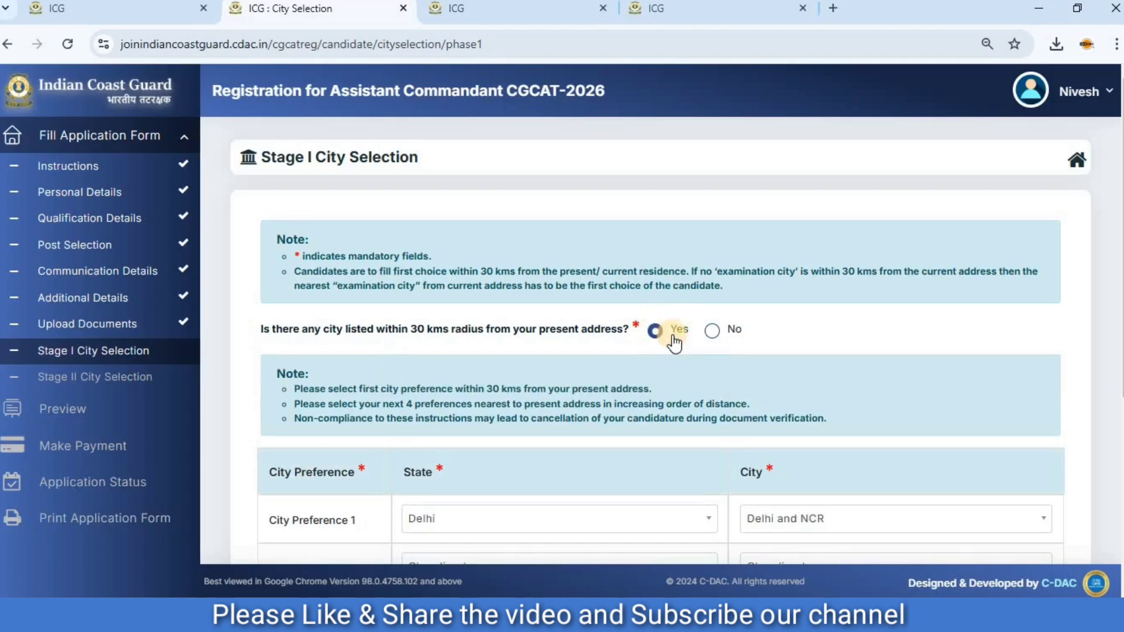
pyautogui.click(714, 332)
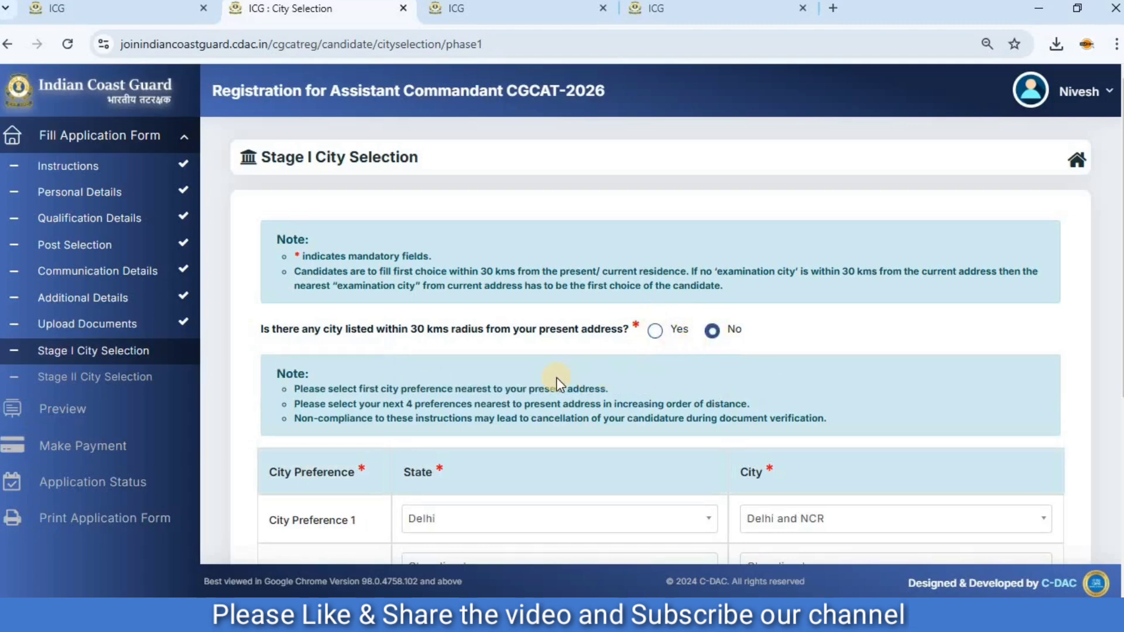
pyautogui.scroll(-4, 556, 377)
pyautogui.scroll(-2, 585, 383)
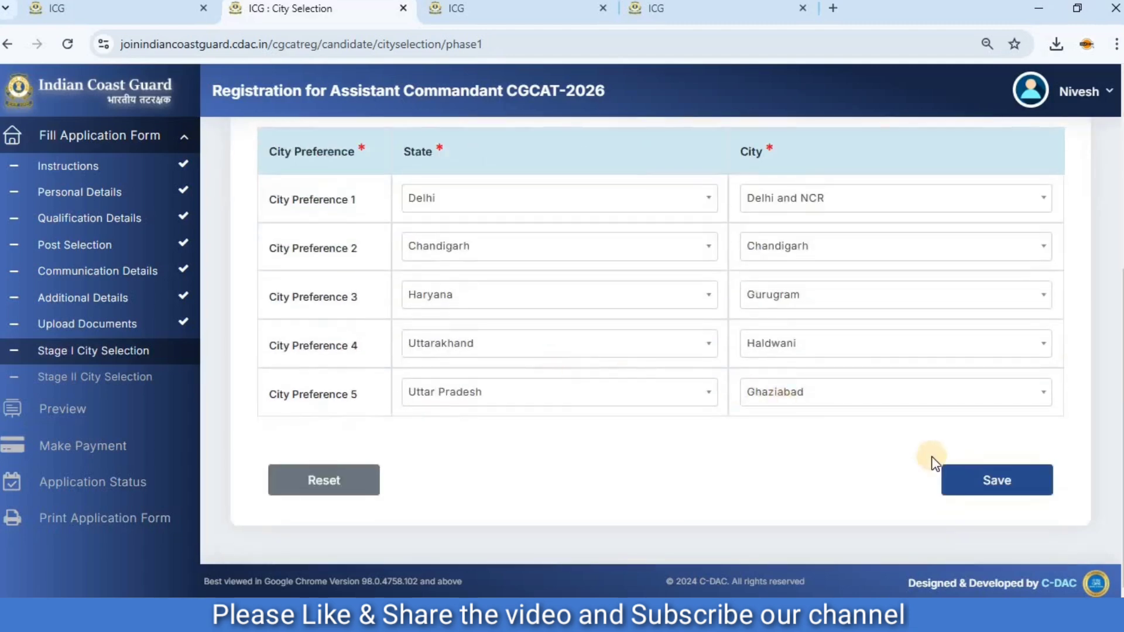
pyautogui.click(963, 468)
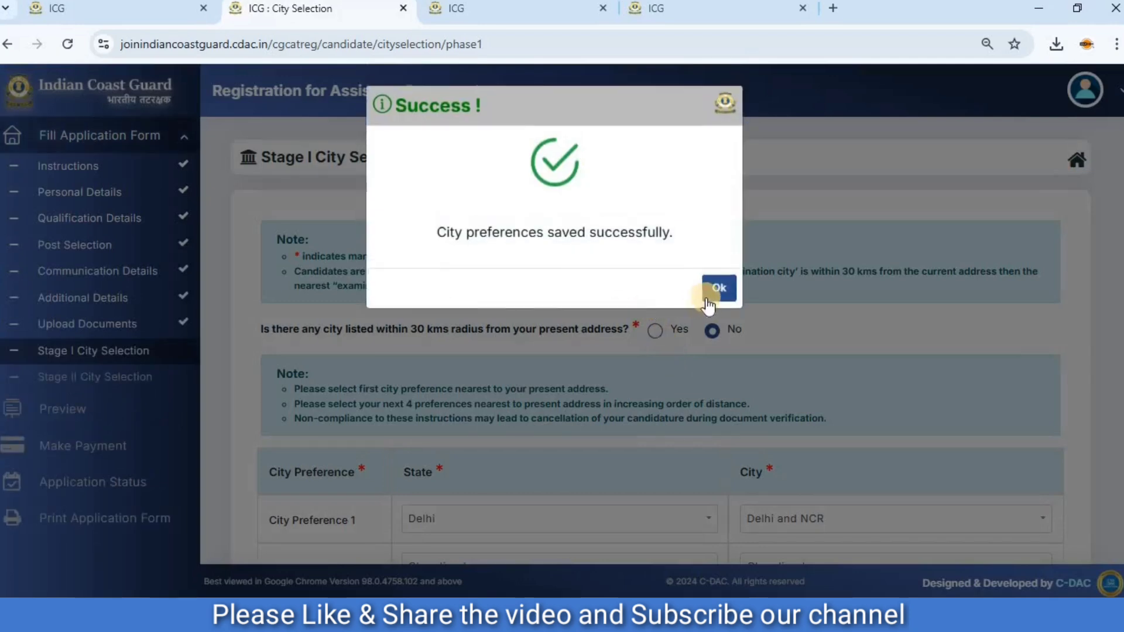
pyautogui.click(720, 291)
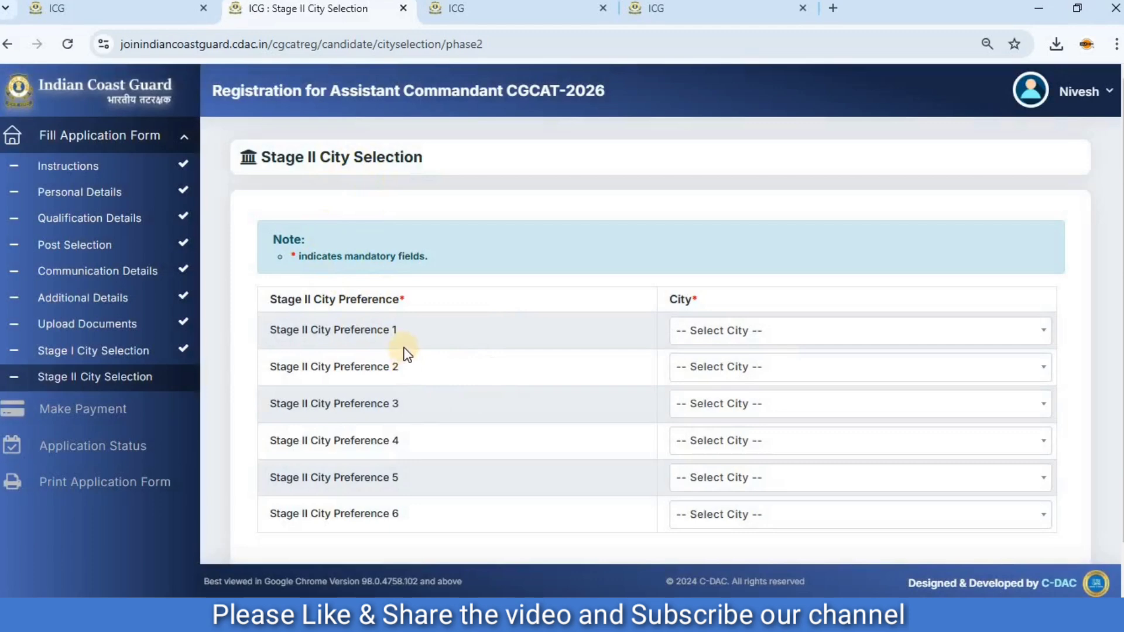
# Set the Stage II city preferences in order to Noida, Kolkata, Gandhinagar, Chennai, Goa and Shillong, and save them.
pyautogui.click(736, 338)
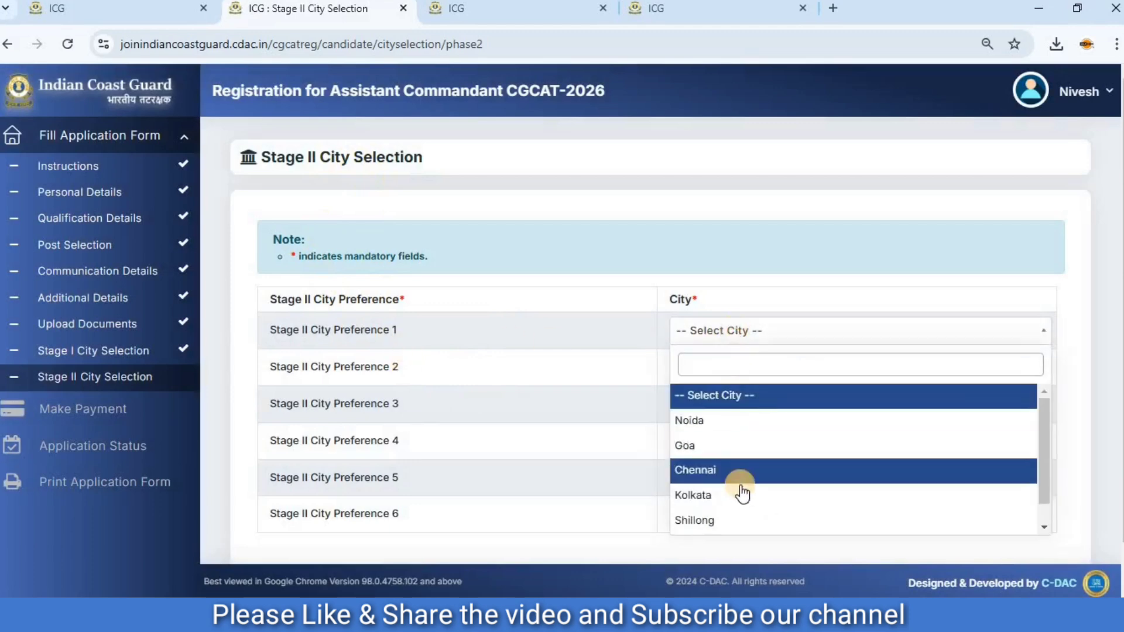
pyautogui.click(730, 420)
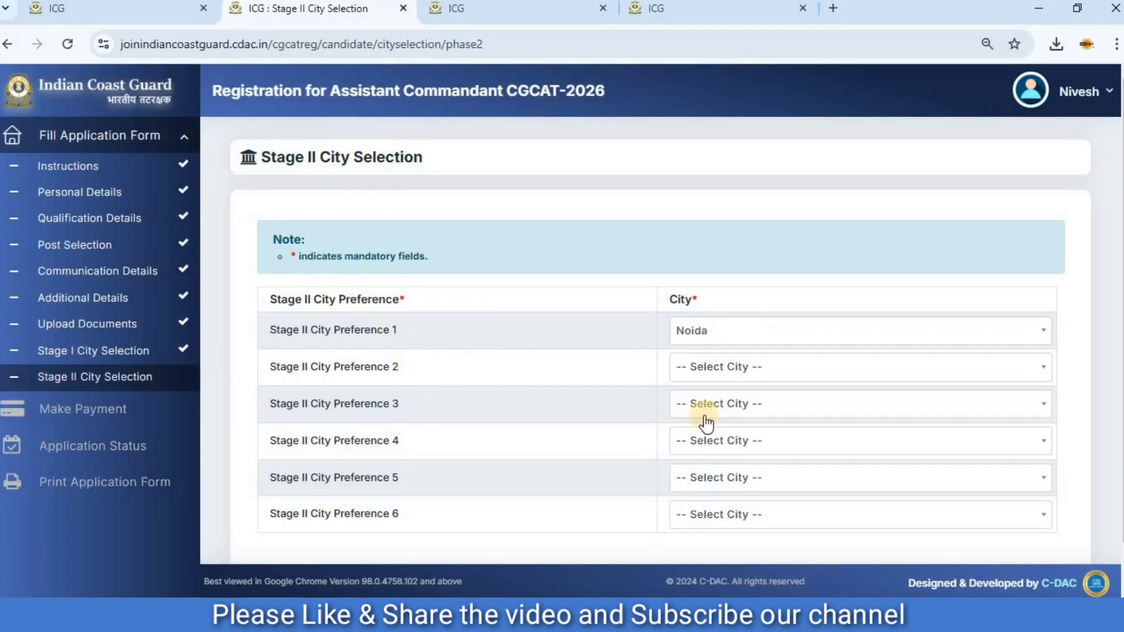
pyautogui.click(720, 375)
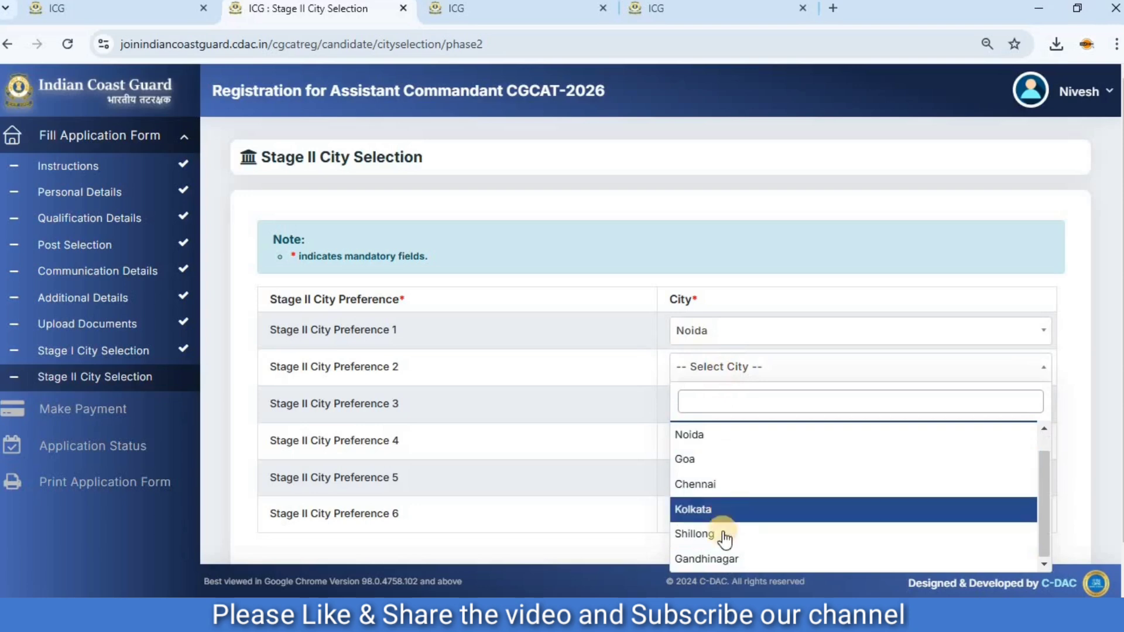
pyautogui.click(729, 500)
pyautogui.click(727, 404)
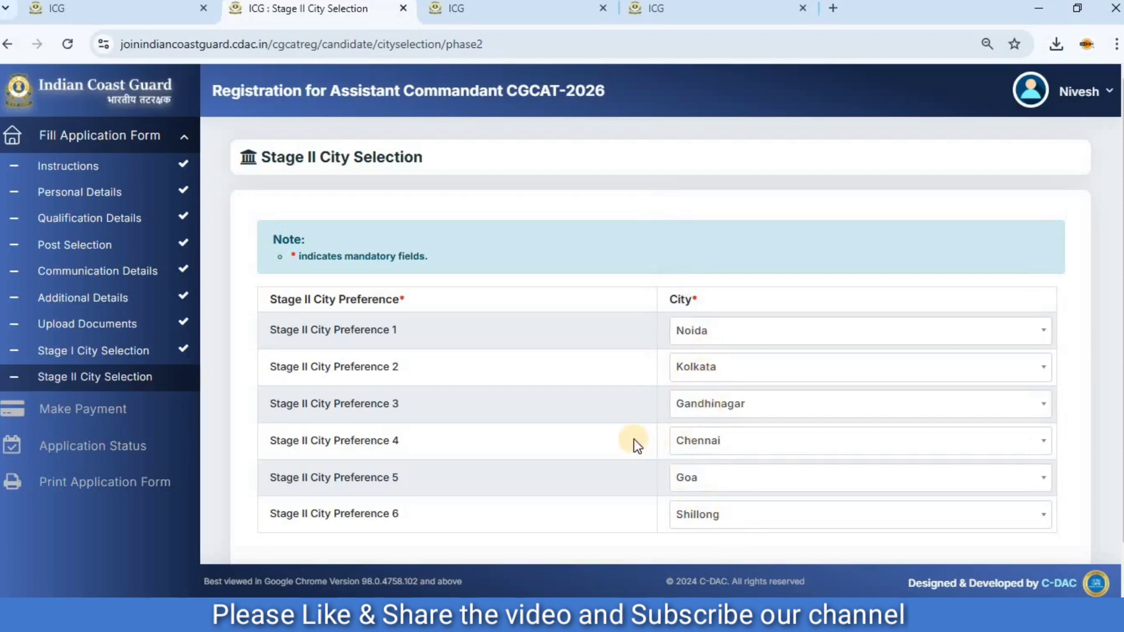
pyautogui.scroll(-1, 634, 440)
pyautogui.click(974, 544)
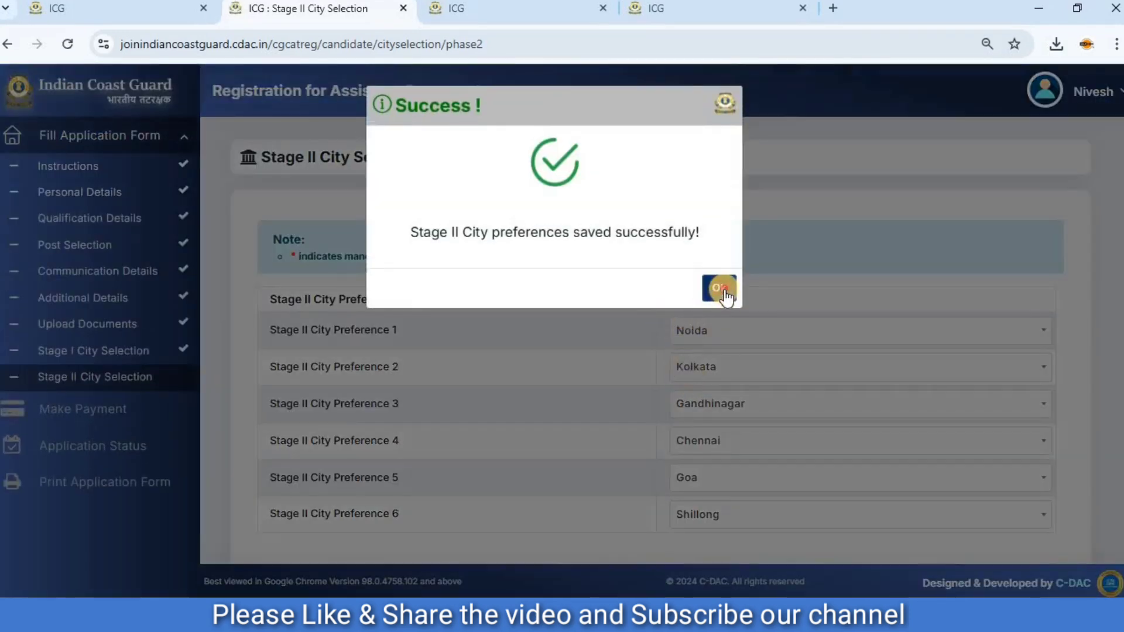
# Open the application preview and check the personal, educational, uploaded document, exam city preference and declaration sections.
pyautogui.click(722, 288)
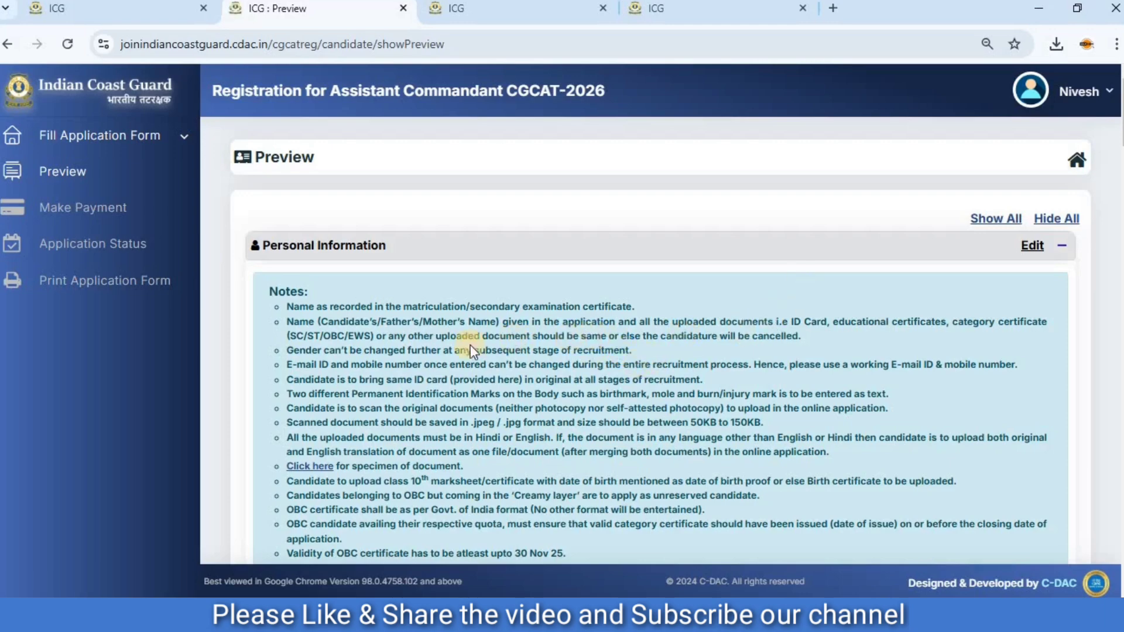
pyautogui.scroll(-10, 480, 342)
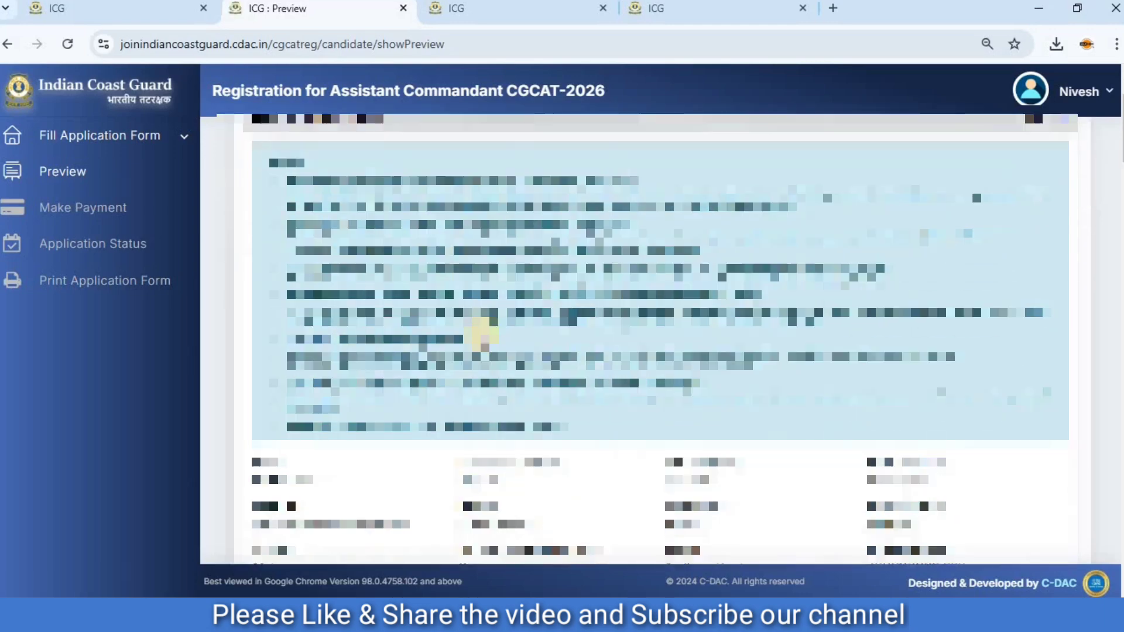
pyautogui.scroll(-15, 485, 340)
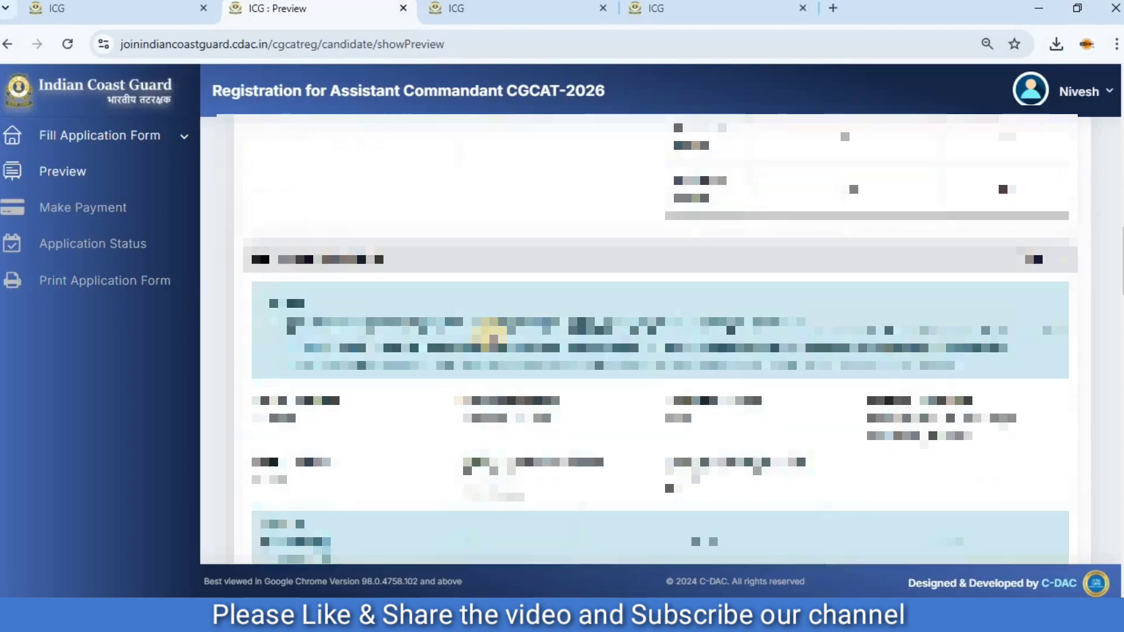
pyautogui.scroll(-15, 491, 349)
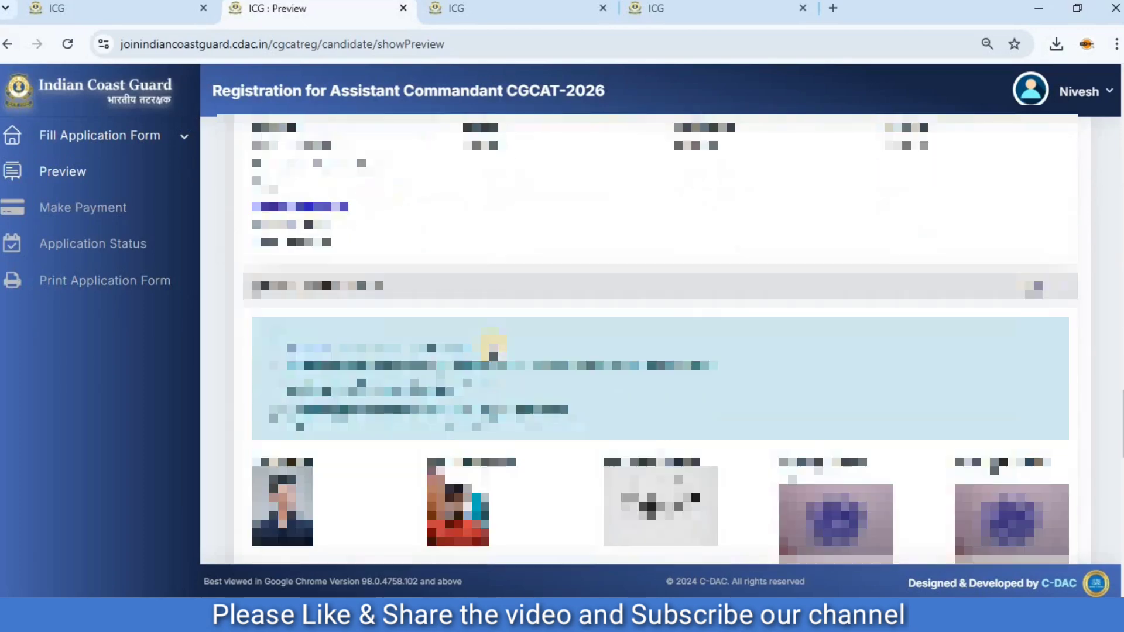
pyautogui.scroll(-20, 494, 350)
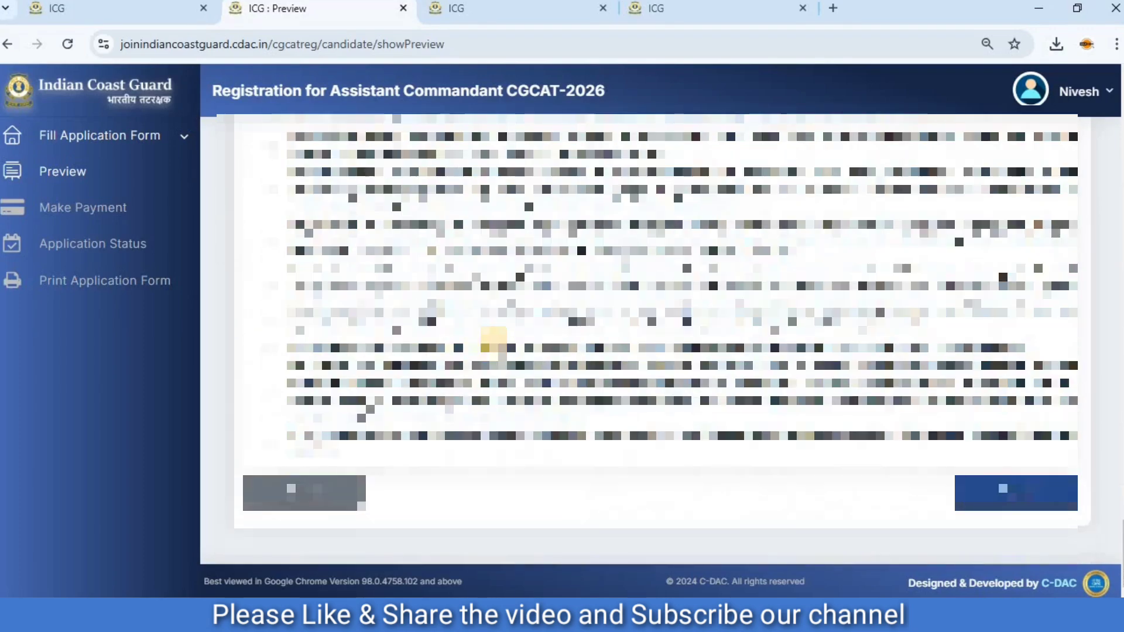
pyautogui.scroll(-10, 502, 325)
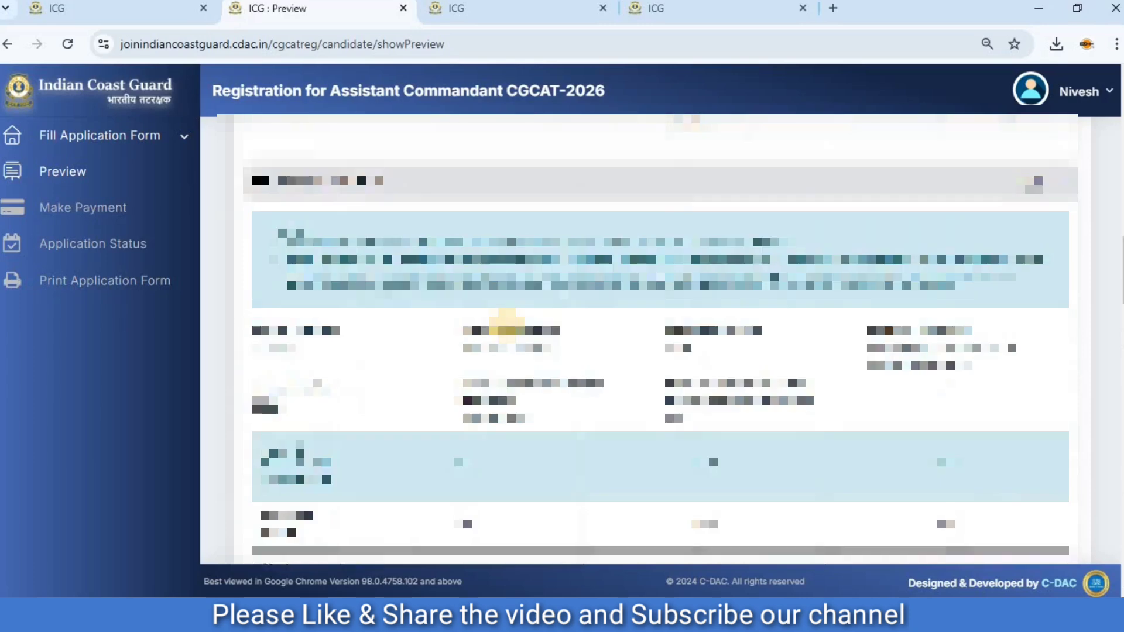
pyautogui.scroll(-10, 506, 325)
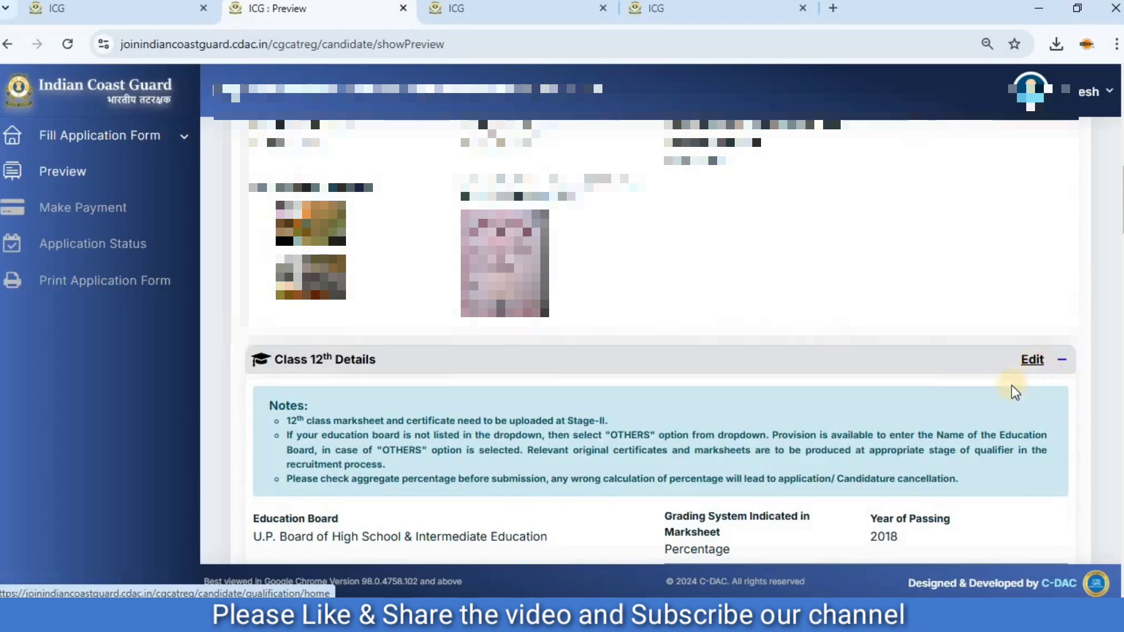
pyautogui.scroll(-8, 1010, 408)
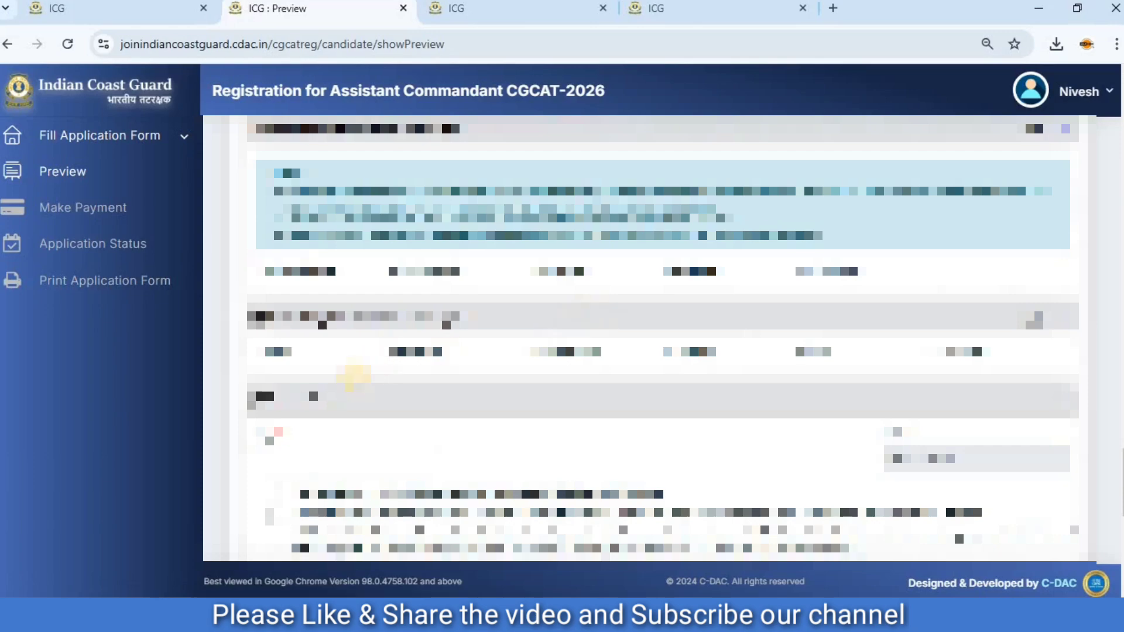
# Complete the Declaration section with chausan as the city and tick every declaration statement, including the No Claim / Risk Undertaking.
pyautogui.click(317, 461)
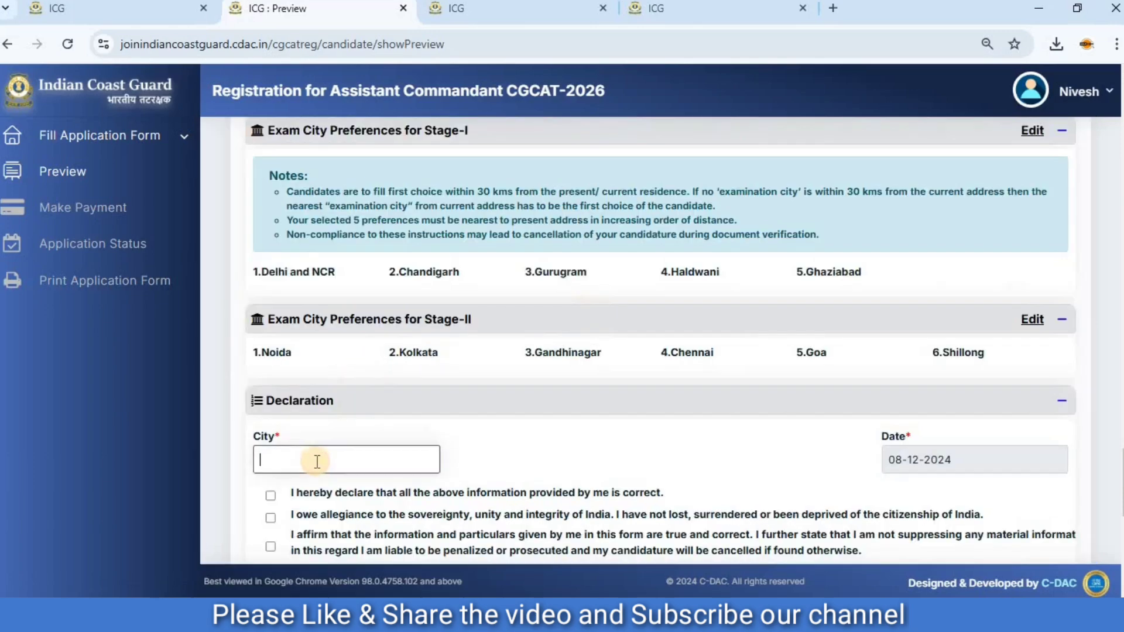
pyautogui.write('chausan')
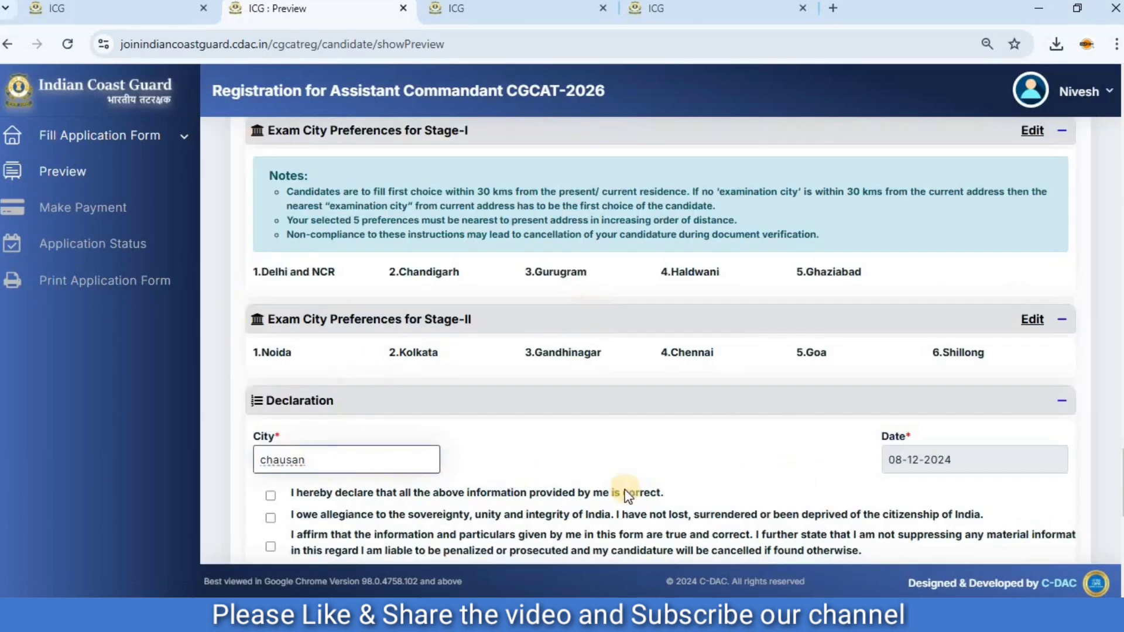
pyautogui.scroll(-2, 574, 467)
pyautogui.scroll(-4, 380, 414)
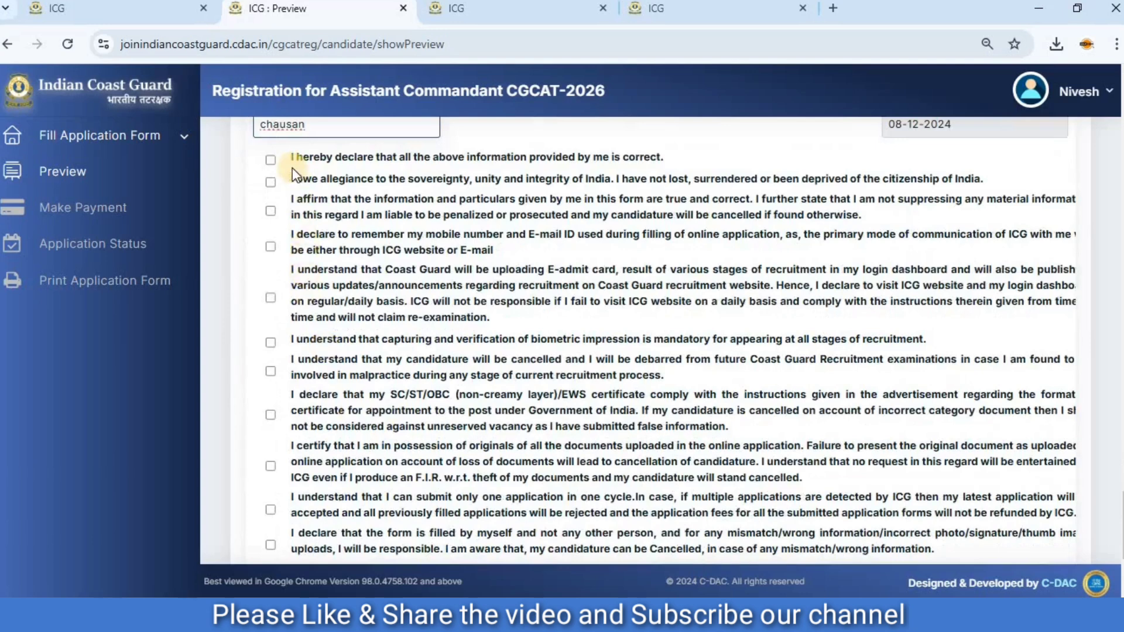
pyautogui.click(269, 159)
pyautogui.click(270, 182)
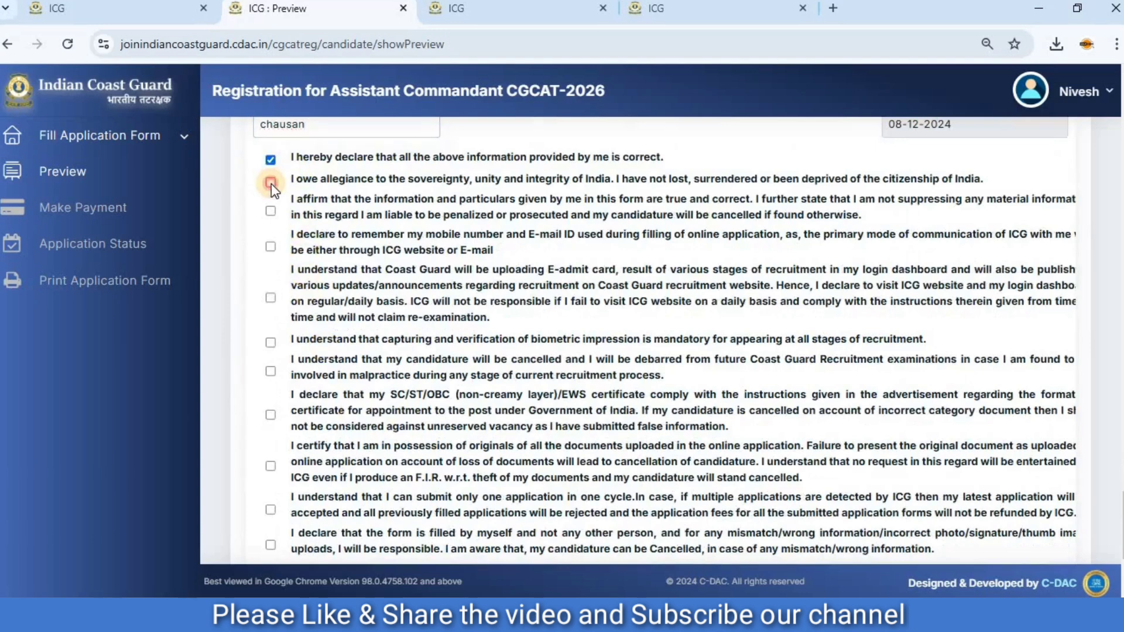
pyautogui.click(270, 212)
pyautogui.click(270, 247)
pyautogui.click(270, 342)
pyautogui.click(270, 370)
pyautogui.scroll(-4, 279, 363)
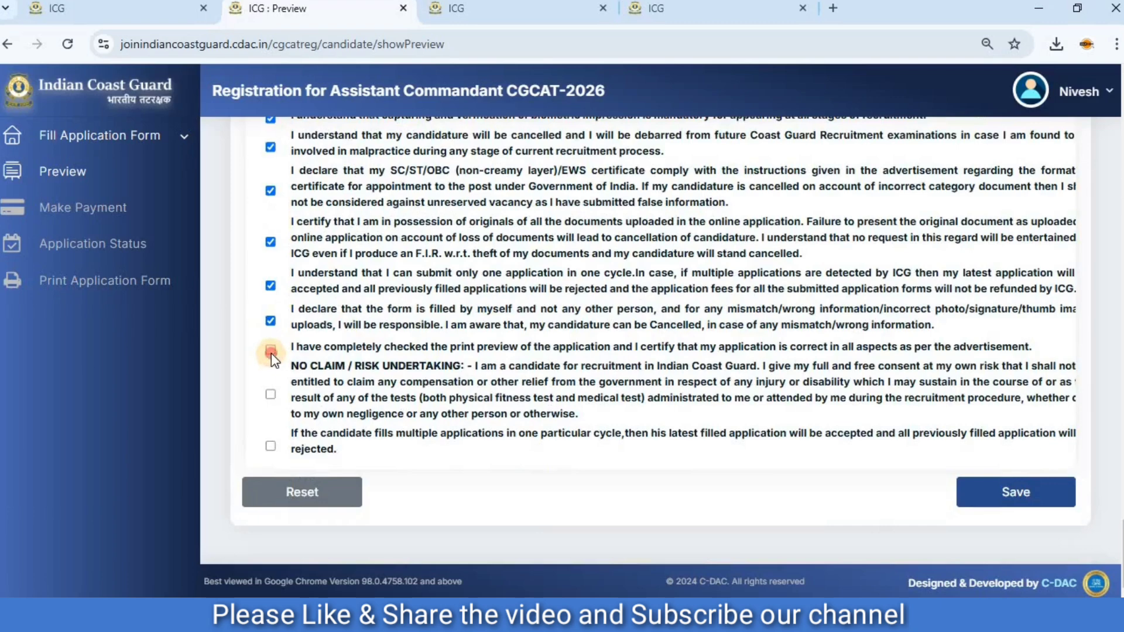
pyautogui.click(270, 395)
pyautogui.click(270, 446)
# Save the preview, accept the declaration under Applicant Basic Details, and confirm the application details.
pyautogui.click(1014, 494)
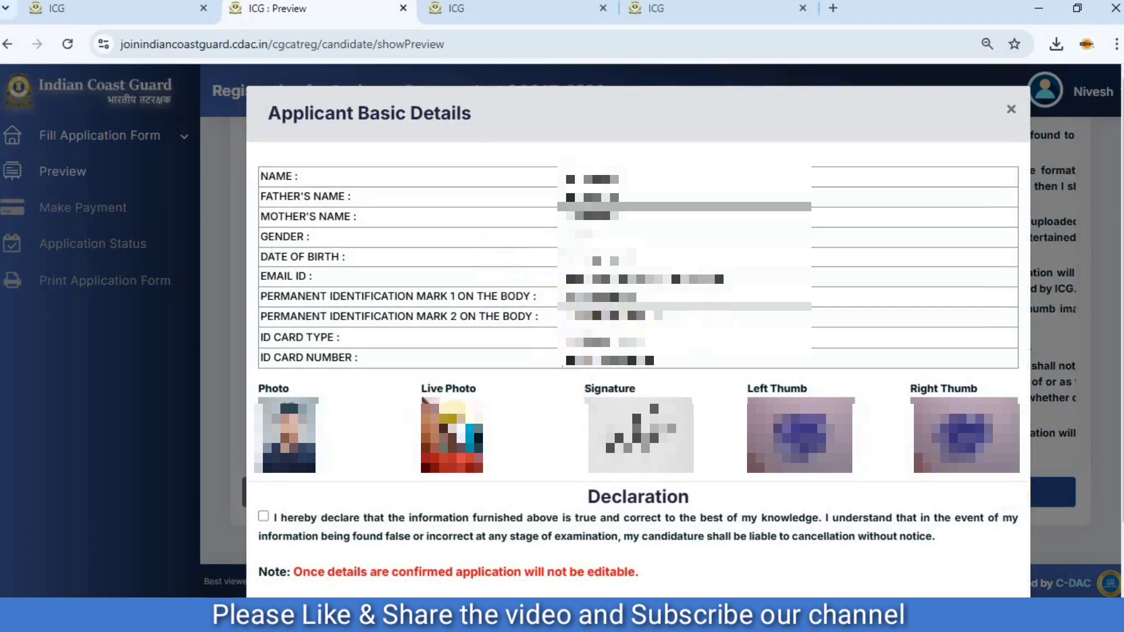
pyautogui.scroll(-2, 410, 410)
pyautogui.click(264, 436)
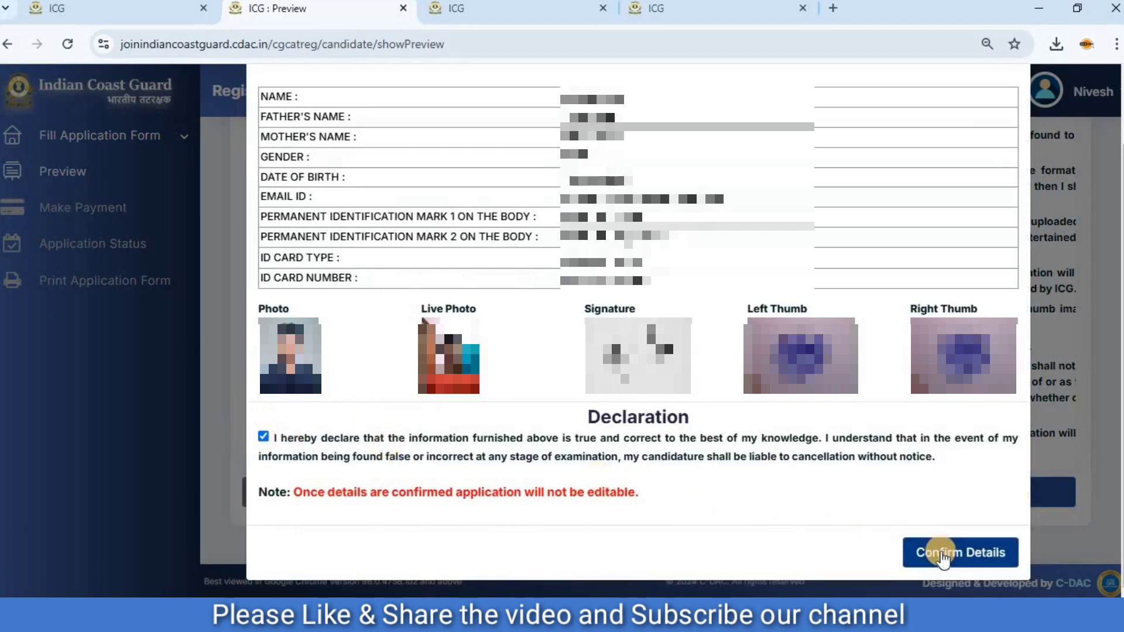
pyautogui.click(940, 552)
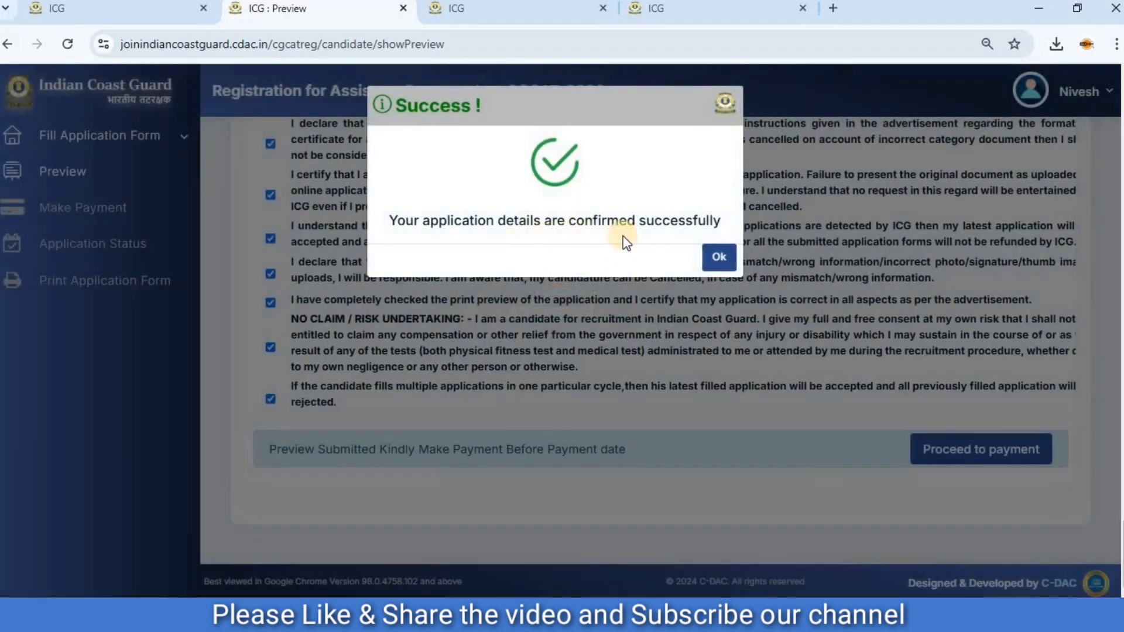
pyautogui.click(715, 258)
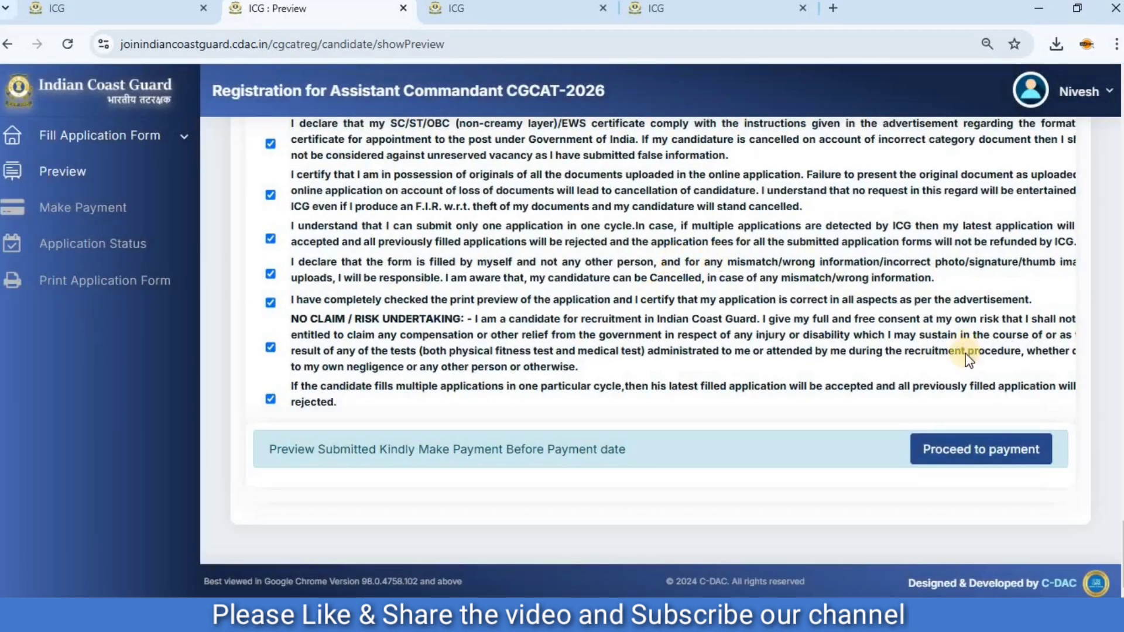
# Proceed to payment and start paying with the Credit/Debit Card (Master/Visa/Maestro/RuPay), Netbanking, UPI option.
pyautogui.click(979, 450)
pyautogui.scroll(-3, 737, 351)
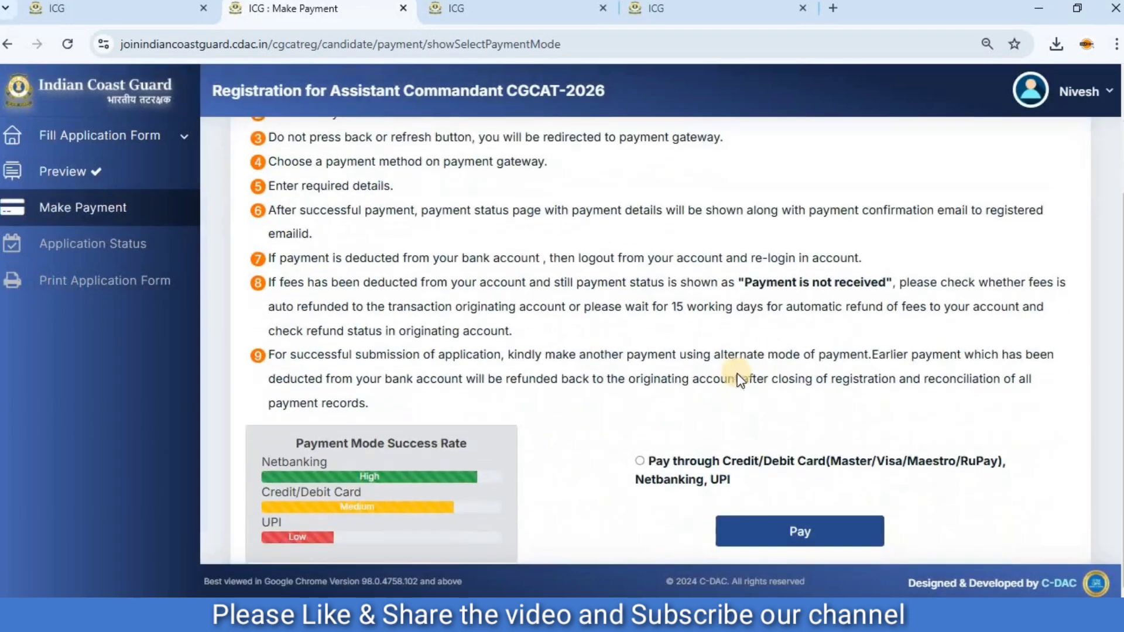
pyautogui.click(641, 460)
pyautogui.click(831, 525)
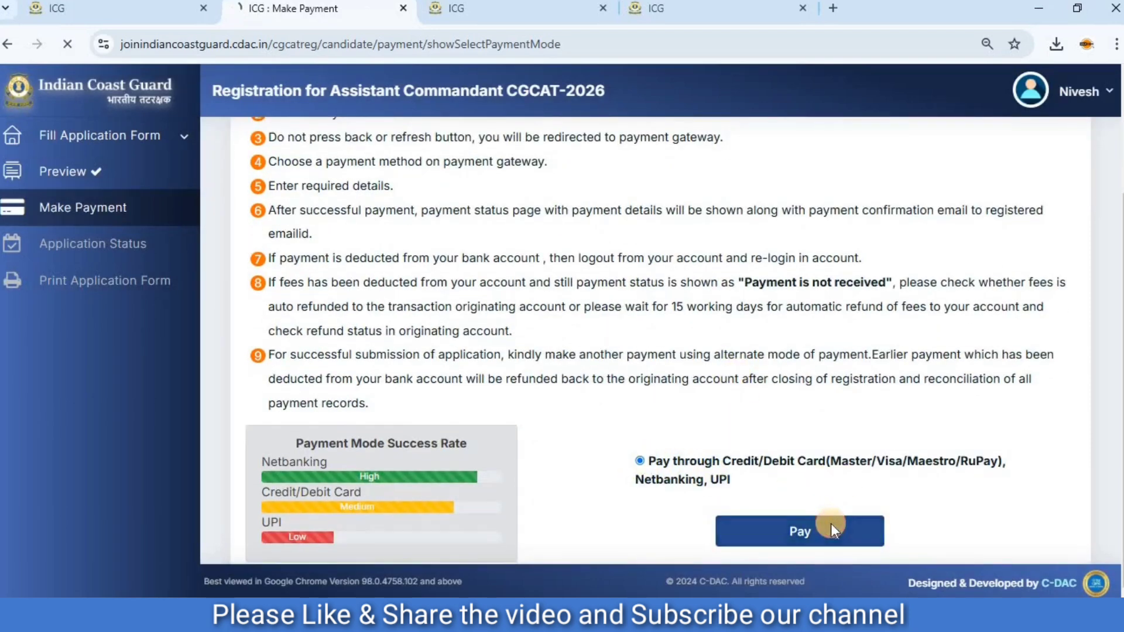